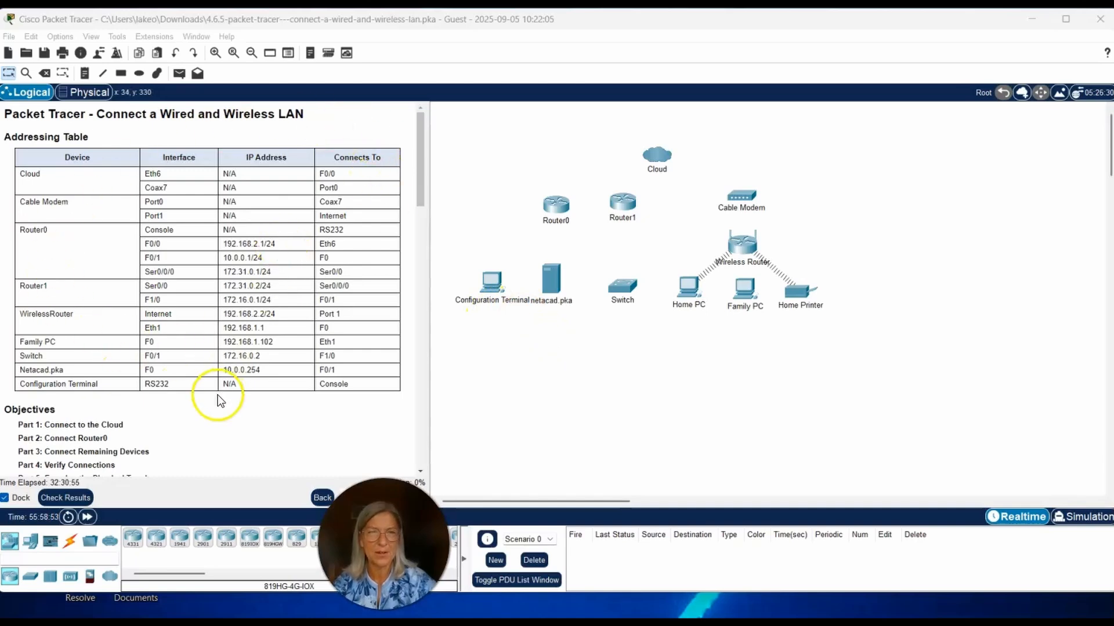
Step: Connect Router0 FastEthernet0/0 to Cloud Ethernet6 with a Copper Straight-Through cable
left_click_drag(421, 179, 437, 294)
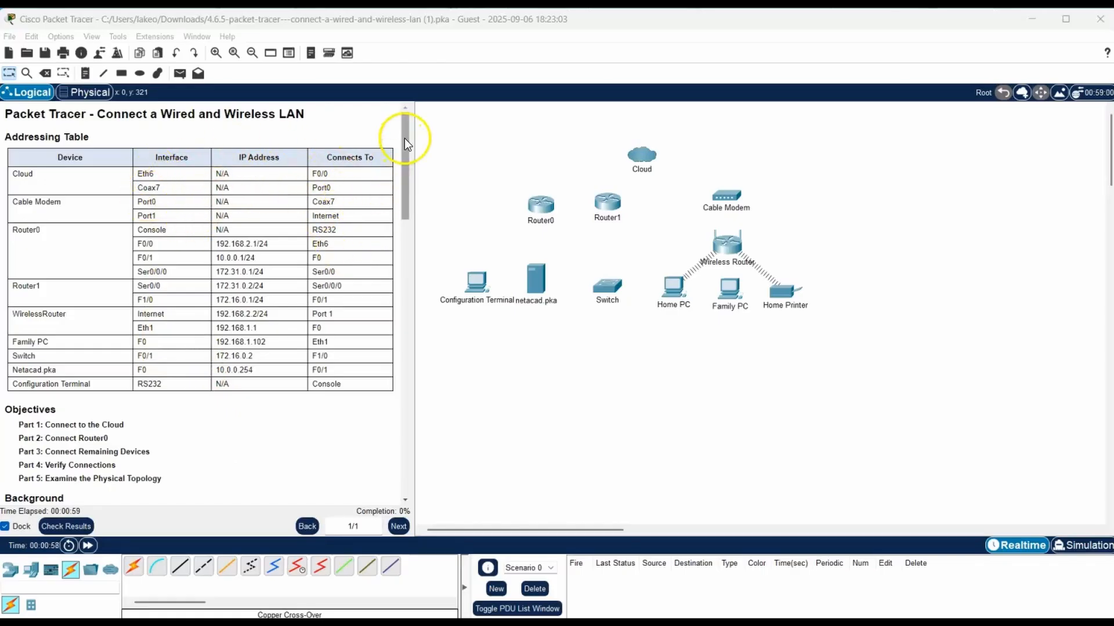
left_click_drag(405, 135, 421, 255)
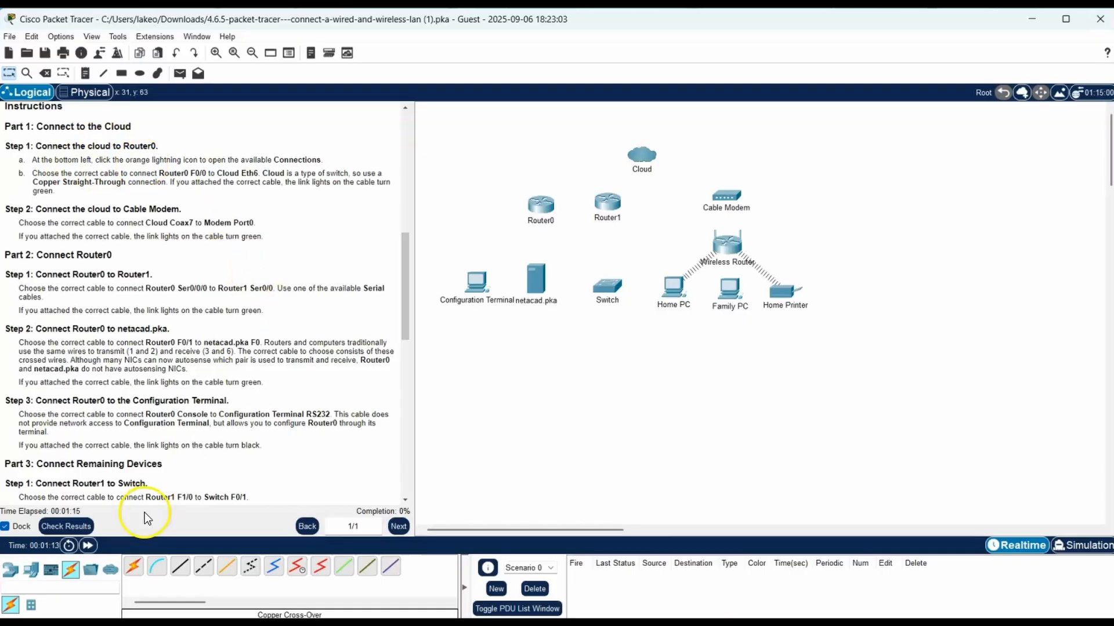
left_click(68, 582)
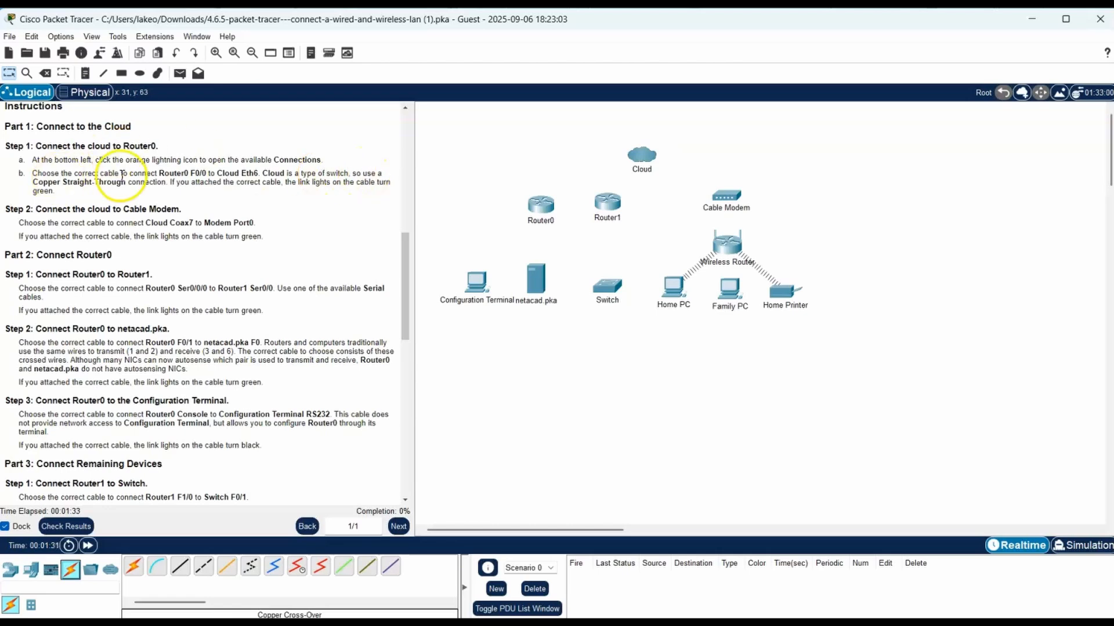
left_click(180, 574)
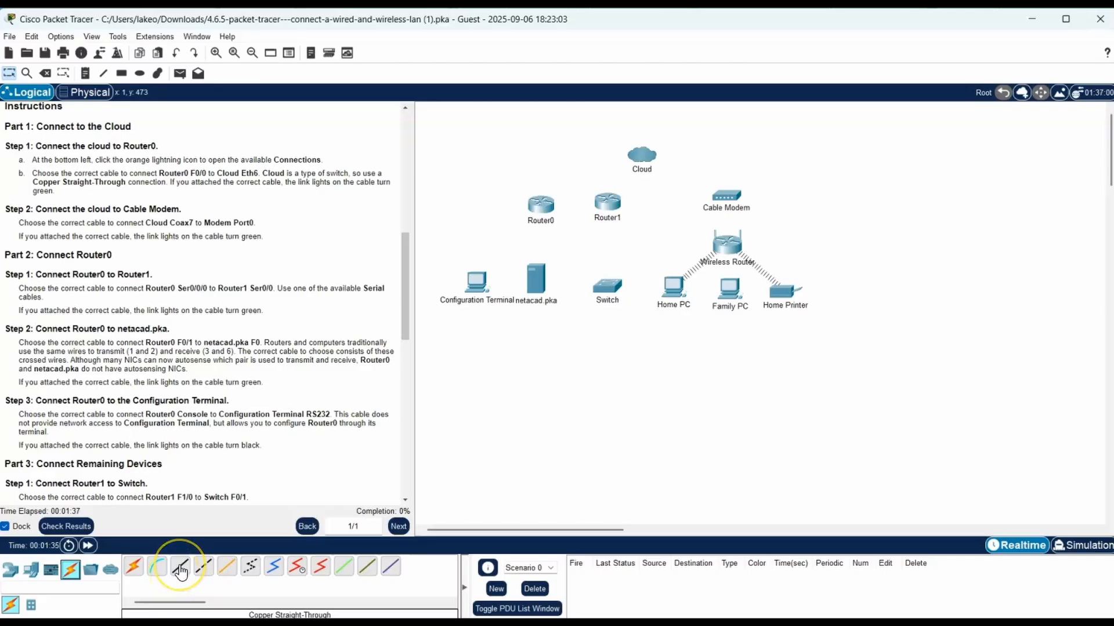
left_click(180, 572)
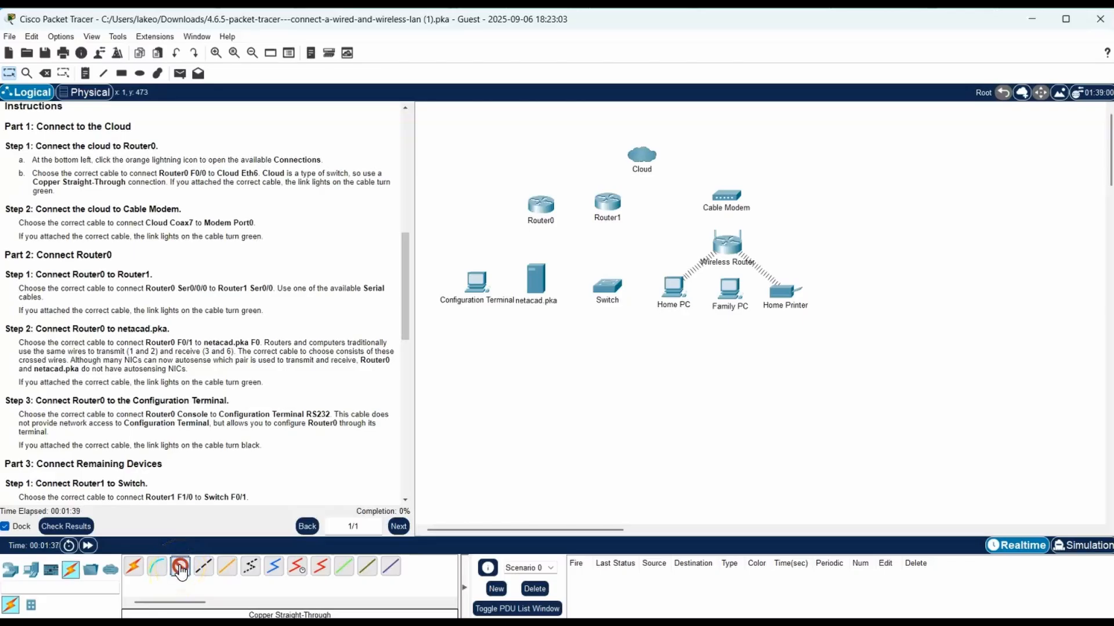
left_click(180, 571)
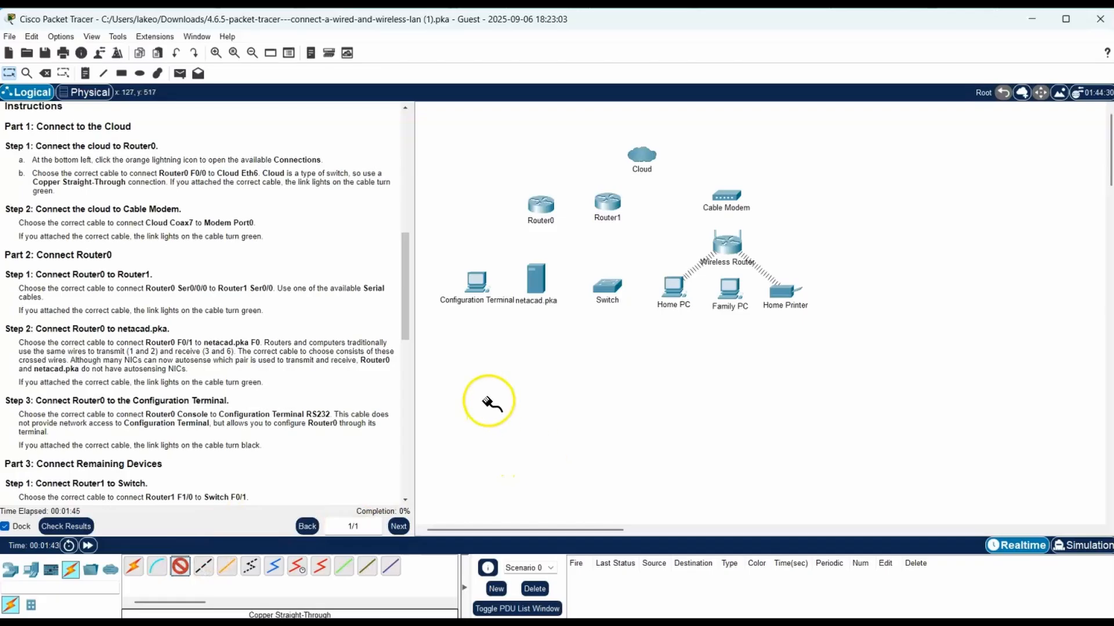
left_click(544, 209)
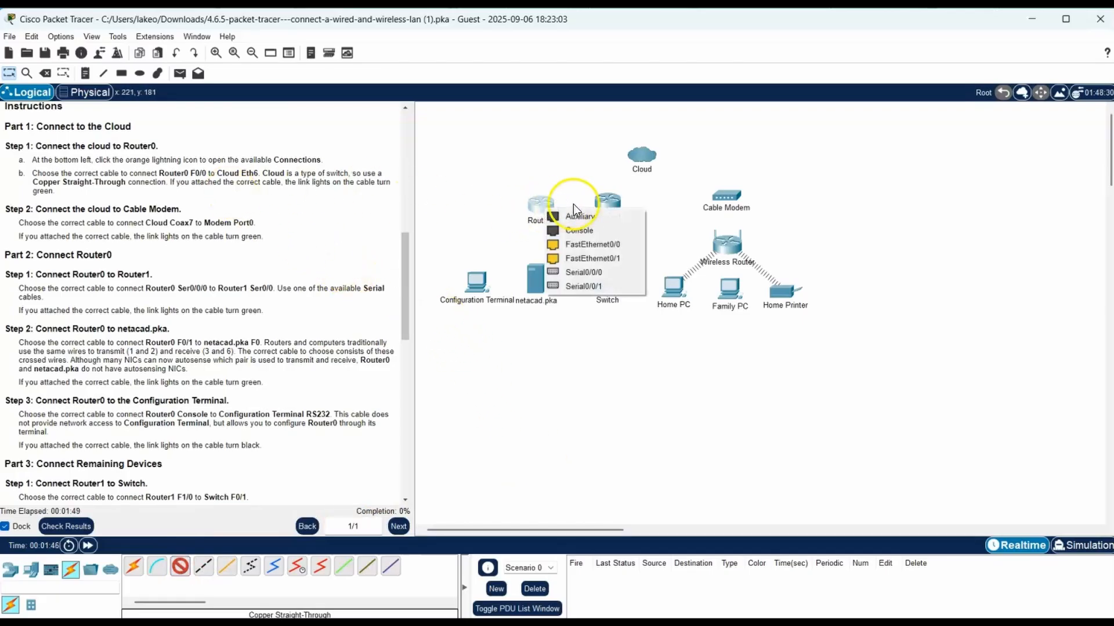
left_click(593, 245)
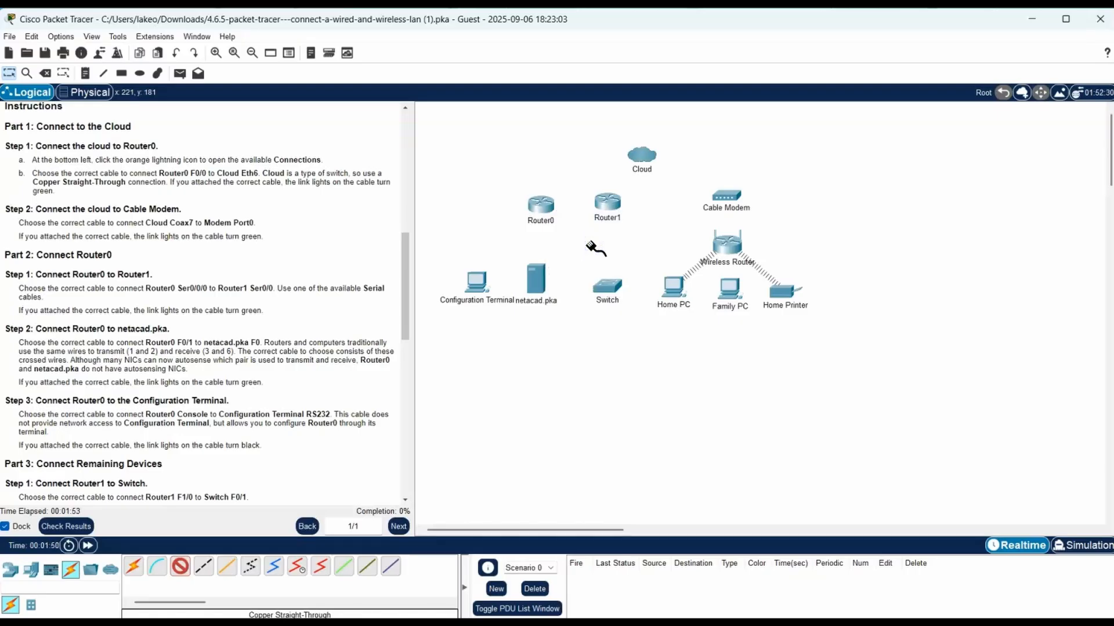
left_click(640, 155)
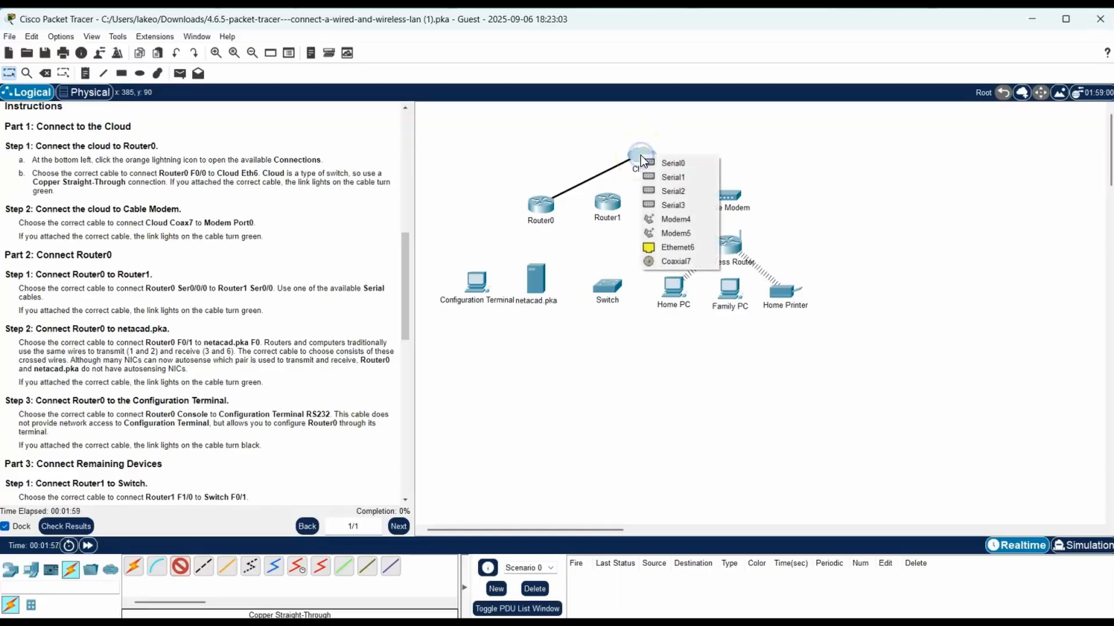
left_click(671, 247)
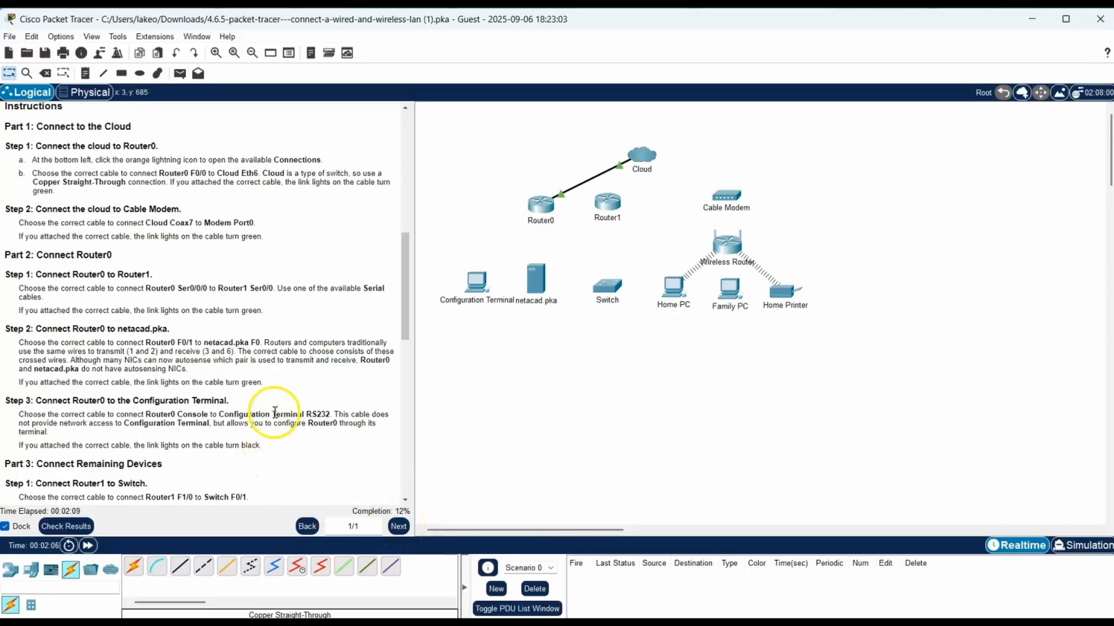
Step: Connect Cloud Coaxial7 to Cable Modem Port 0 with a Coaxial cable
left_click_drag(35, 209, 180, 209)
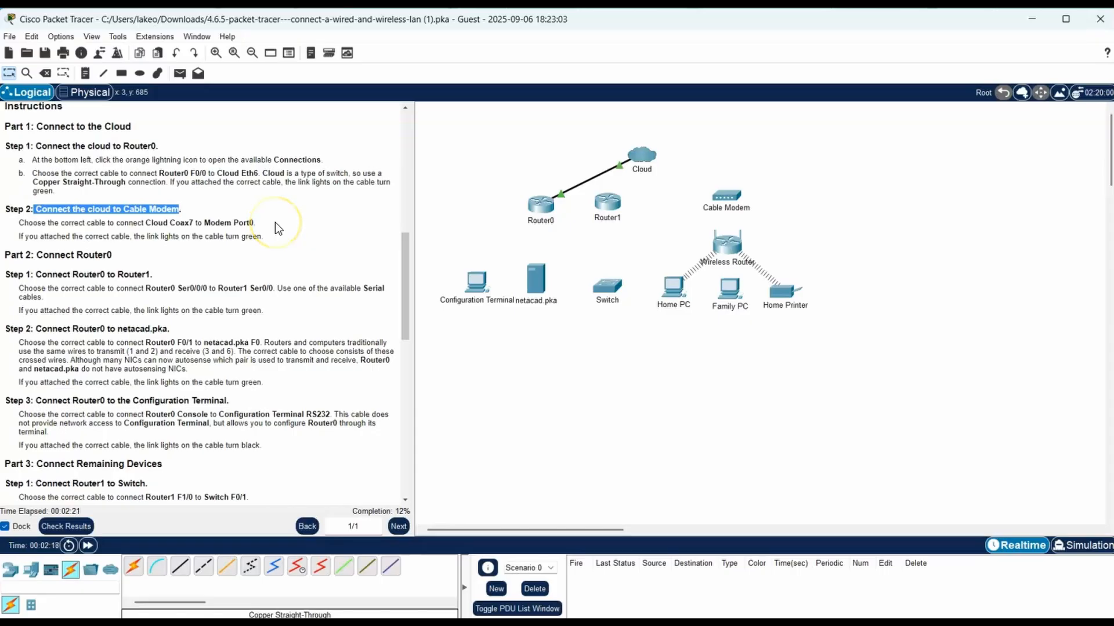
double_click(184, 223)
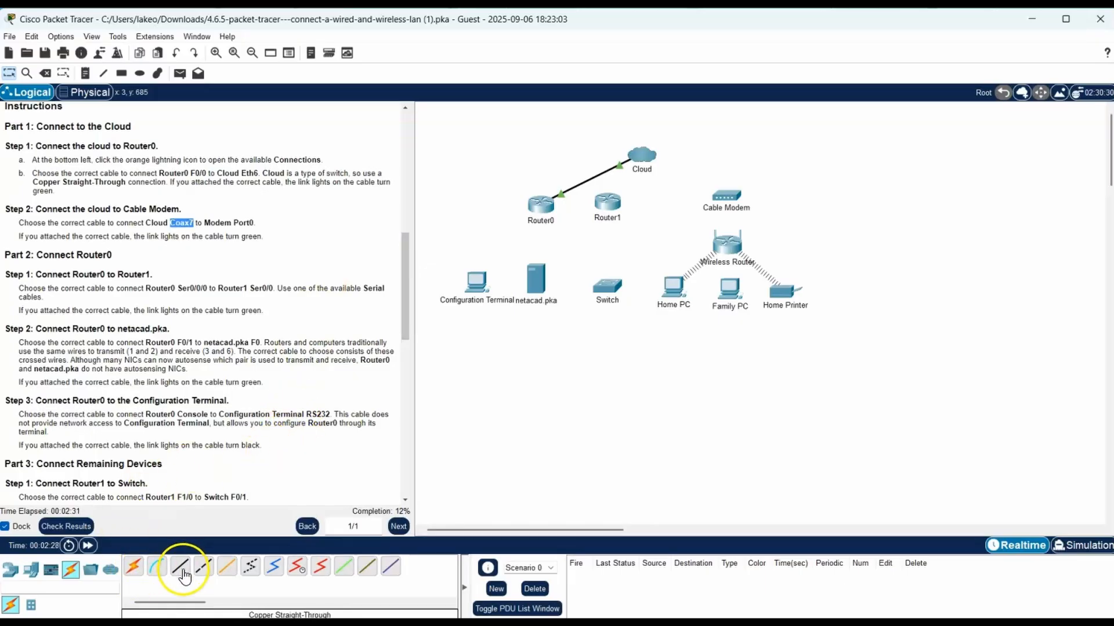
left_click(276, 571)
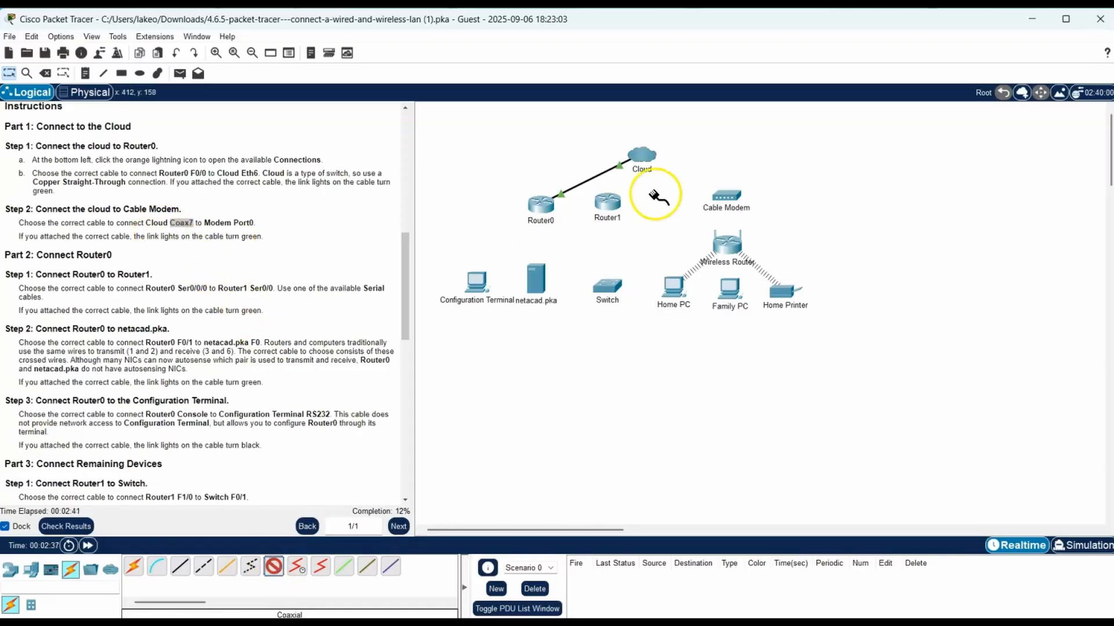
left_click(645, 155)
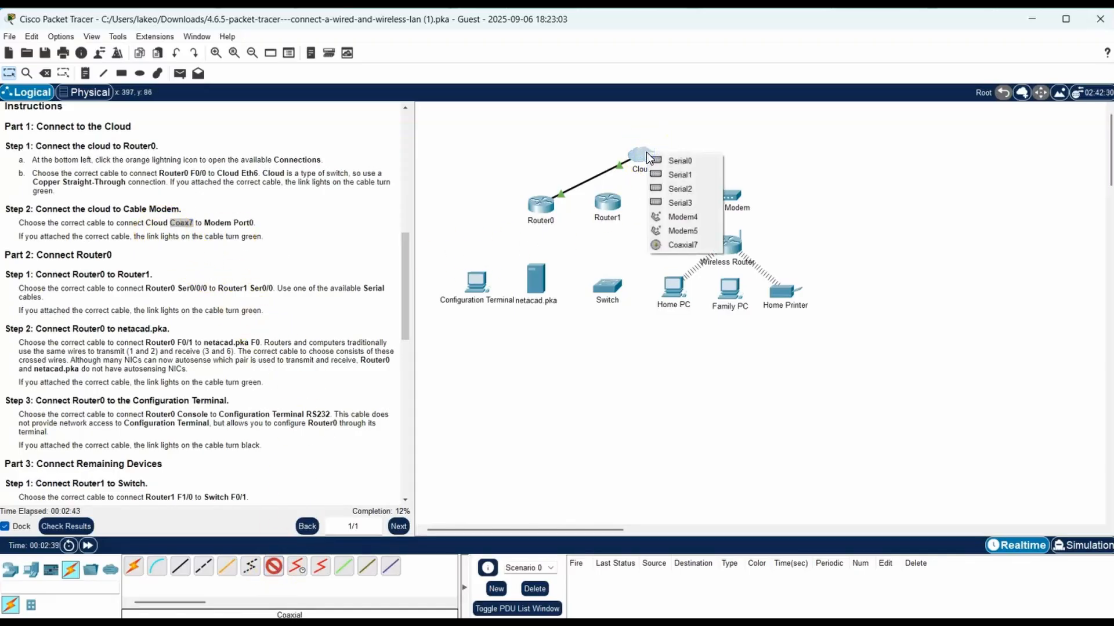
left_click(680, 163)
left_click(690, 243)
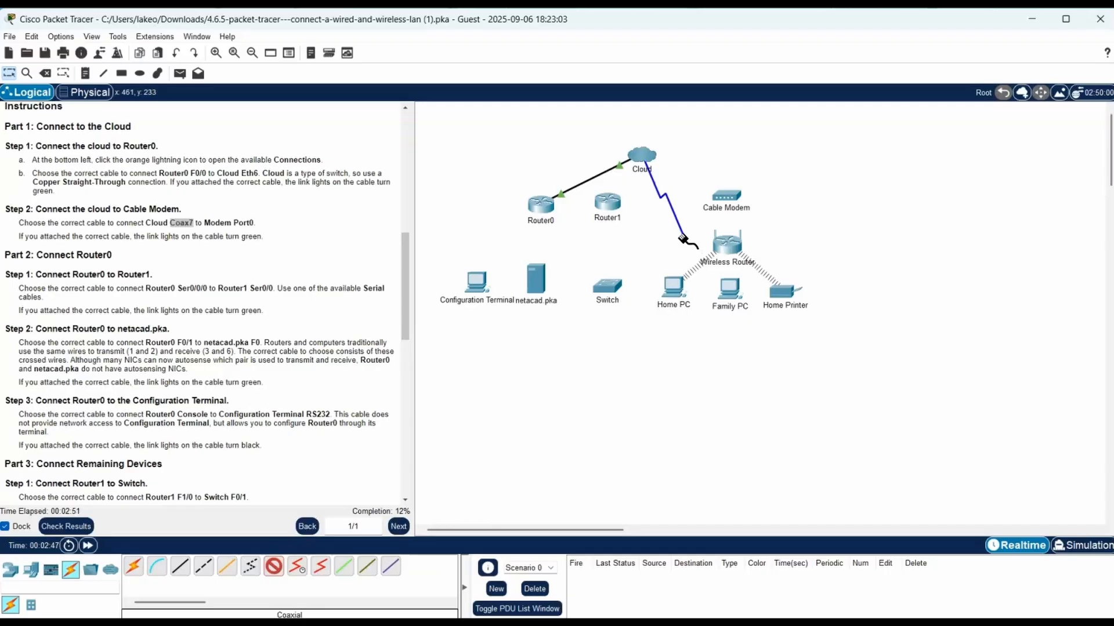
left_click(677, 218)
left_click(730, 190)
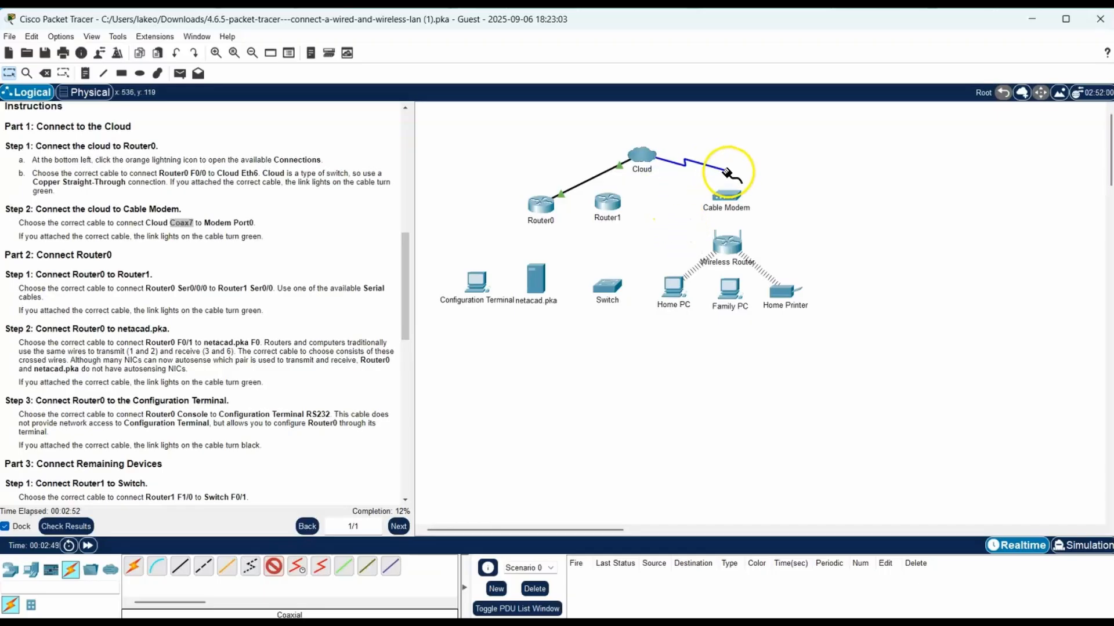
left_click(730, 198)
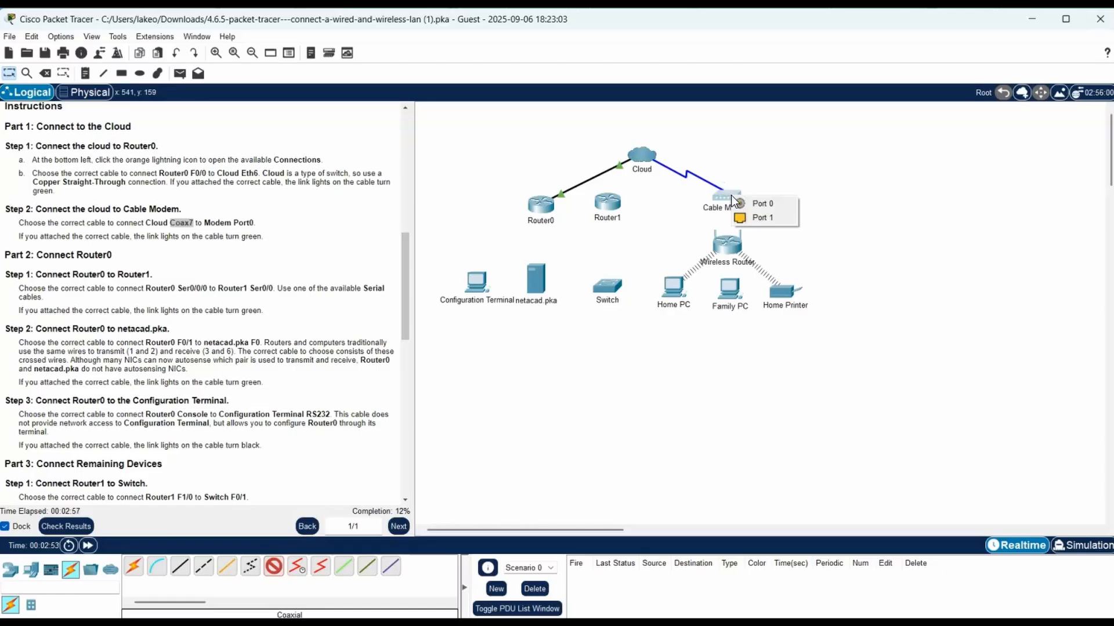
left_click(775, 203)
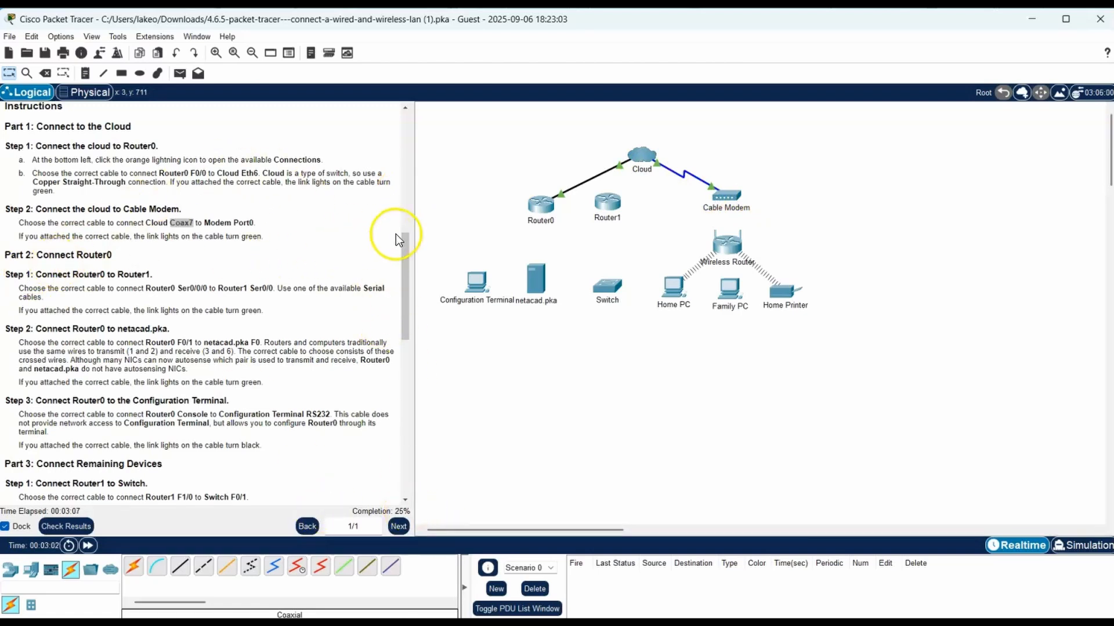
Step: Connect Router0 Serial0/0/0 to Router1 Serial0/0 with a Serial DCE cable
left_click_drag(404, 242, 418, 279)
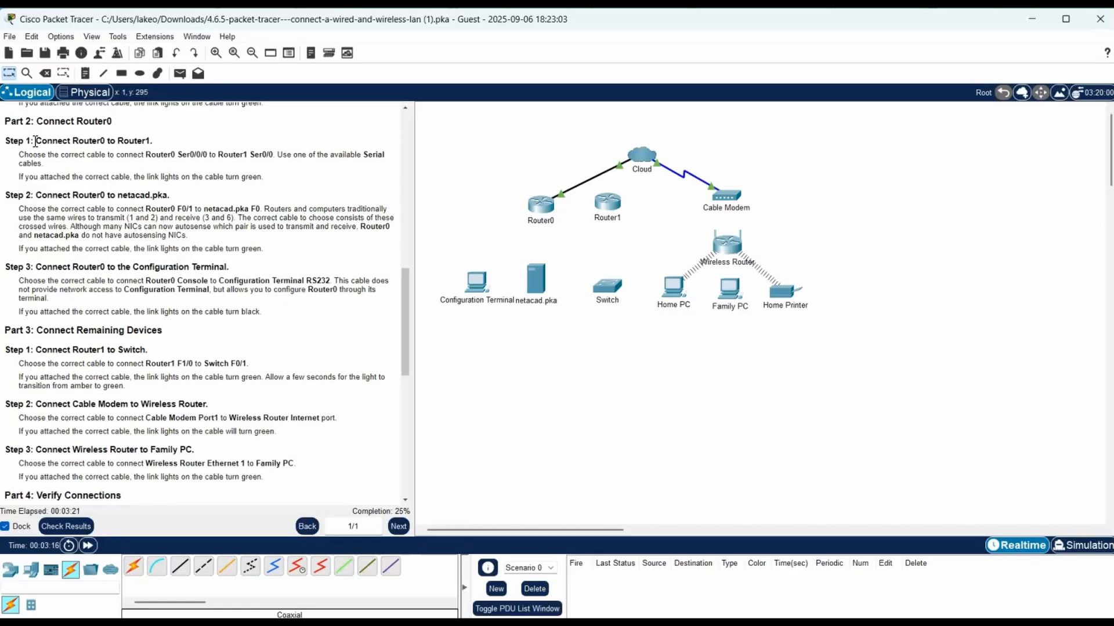
left_click_drag(35, 141, 155, 140)
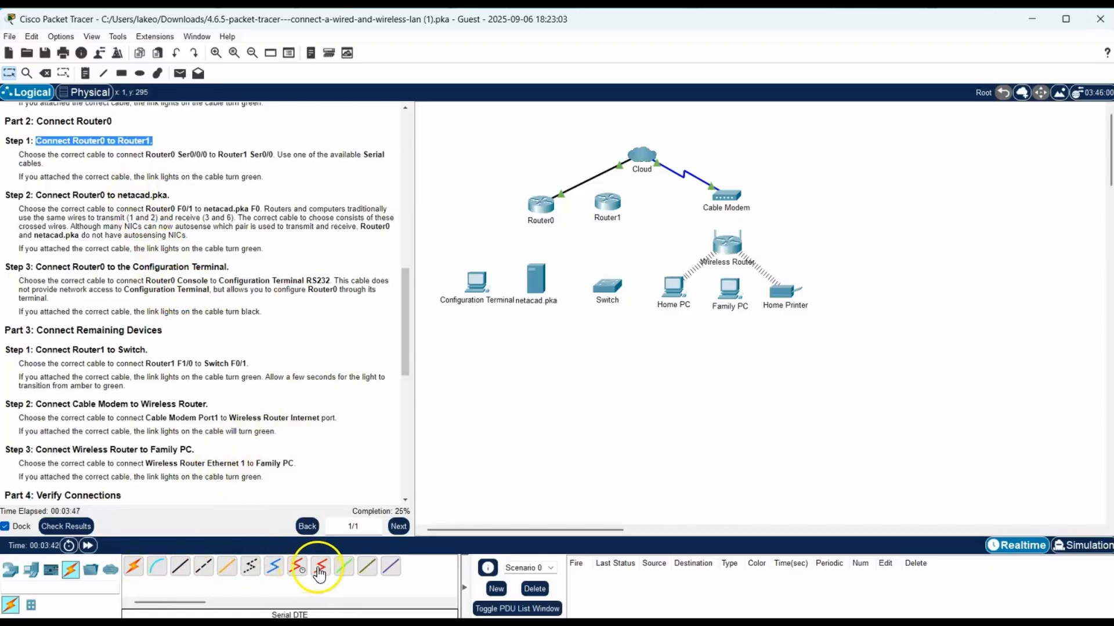
left_click(301, 572)
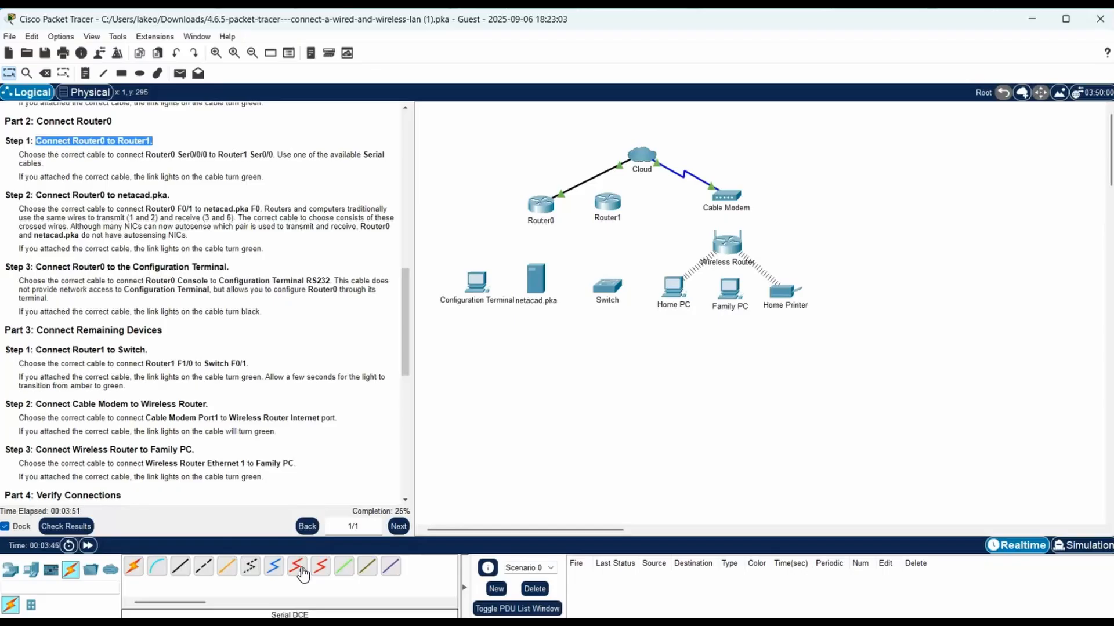
left_click(301, 572)
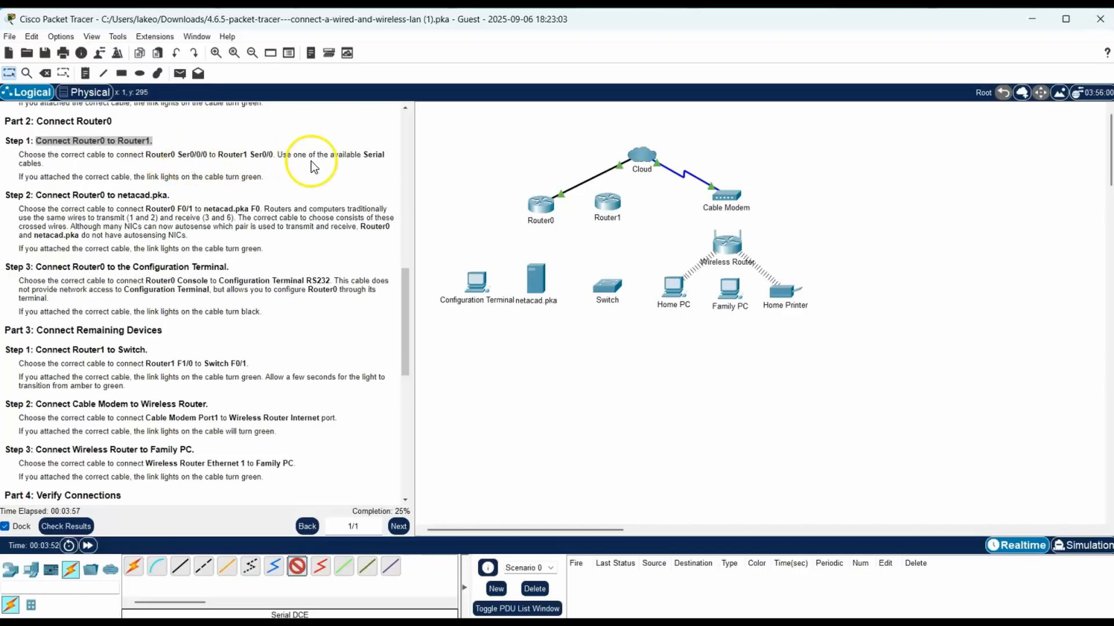
left_click(544, 204)
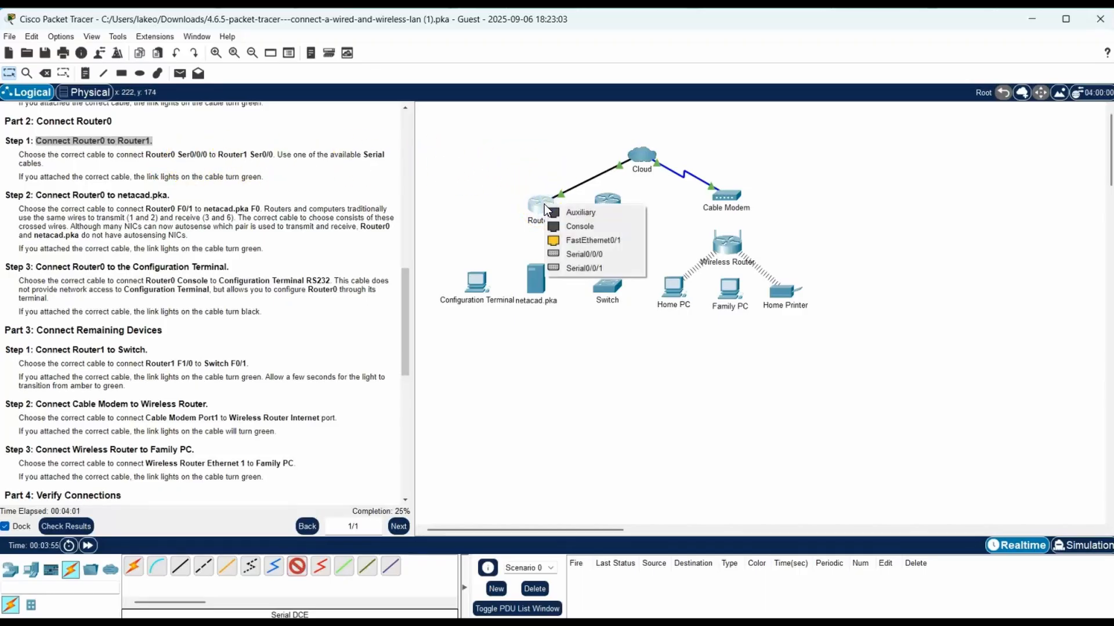
left_click(579, 250)
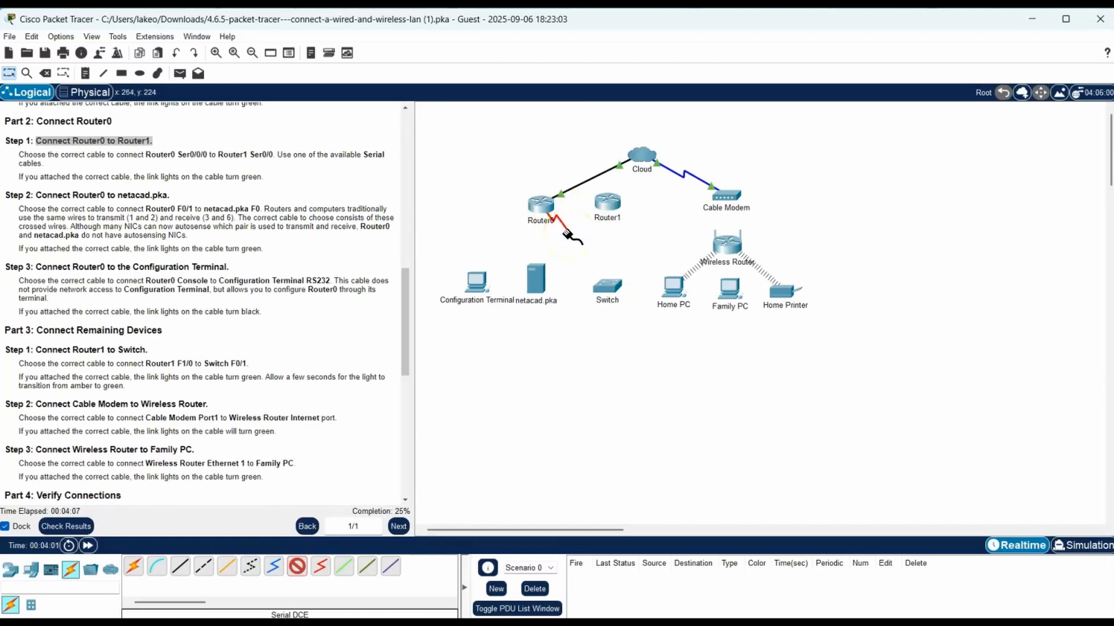
left_click(605, 202)
left_click(606, 203)
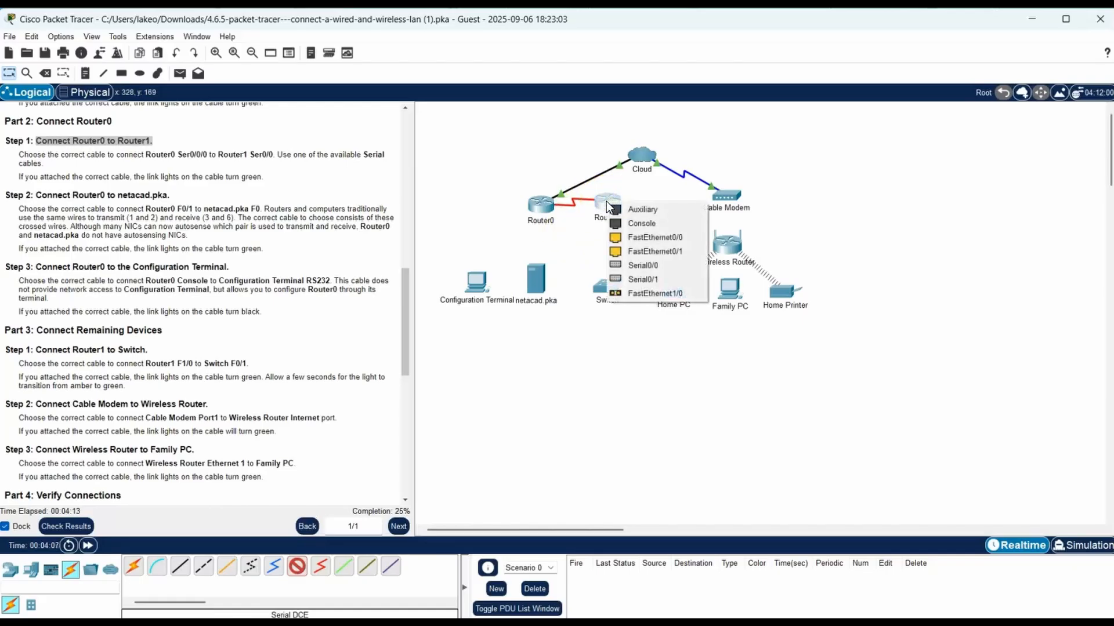
left_click(644, 267)
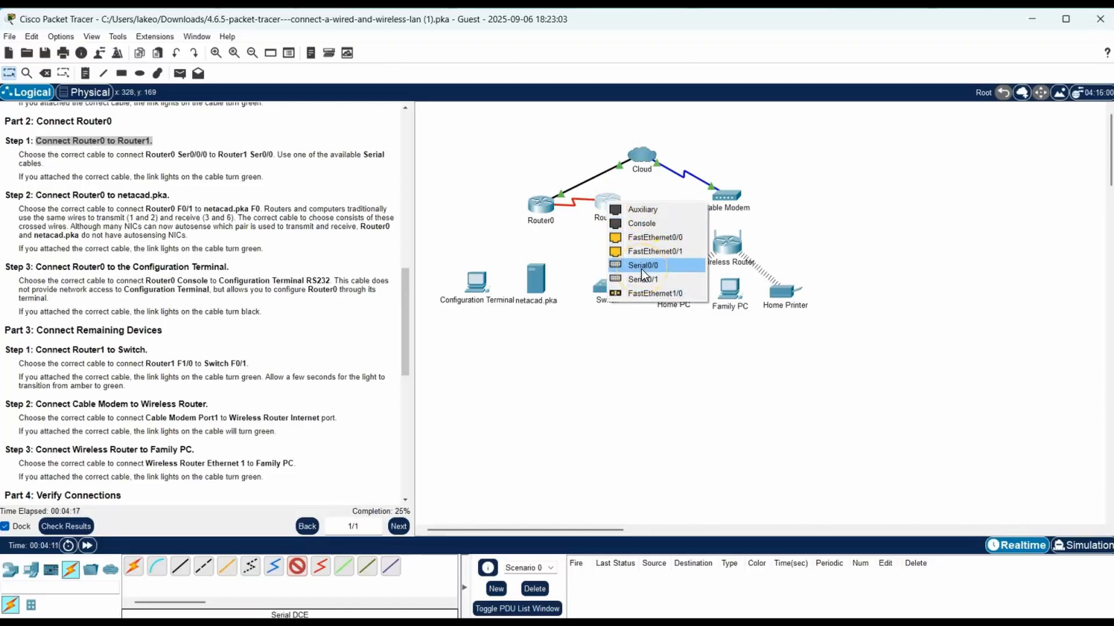
left_click(633, 262)
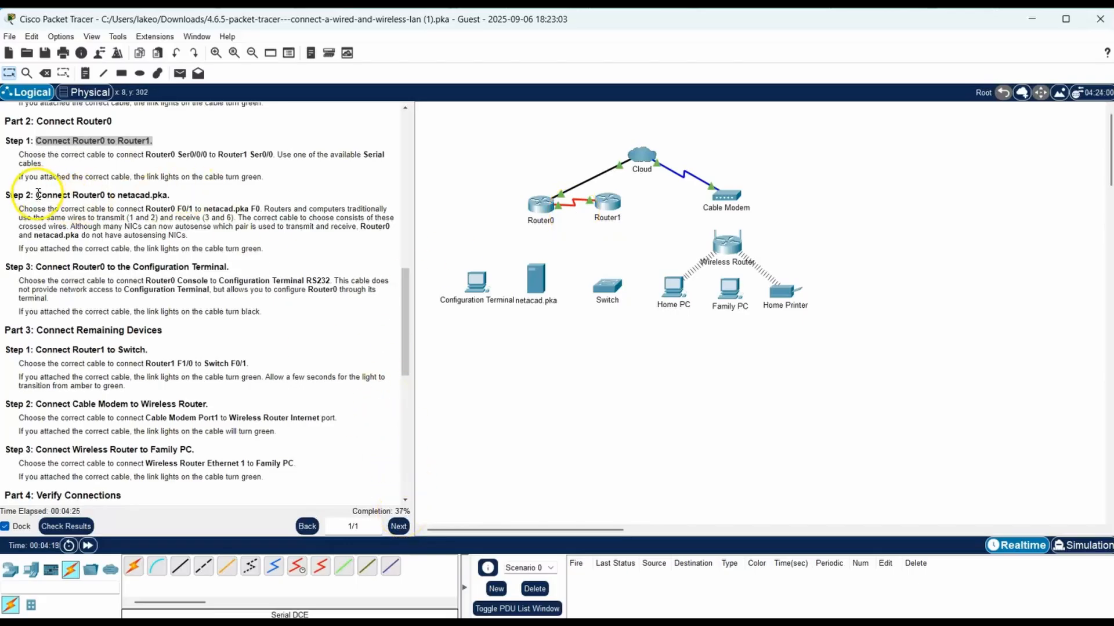
Step: Connect Router0 FastEthernet0/1 to netacad.pka FastEthernet0 with a Copper Cross-Over cable
left_click_drag(37, 195, 171, 196)
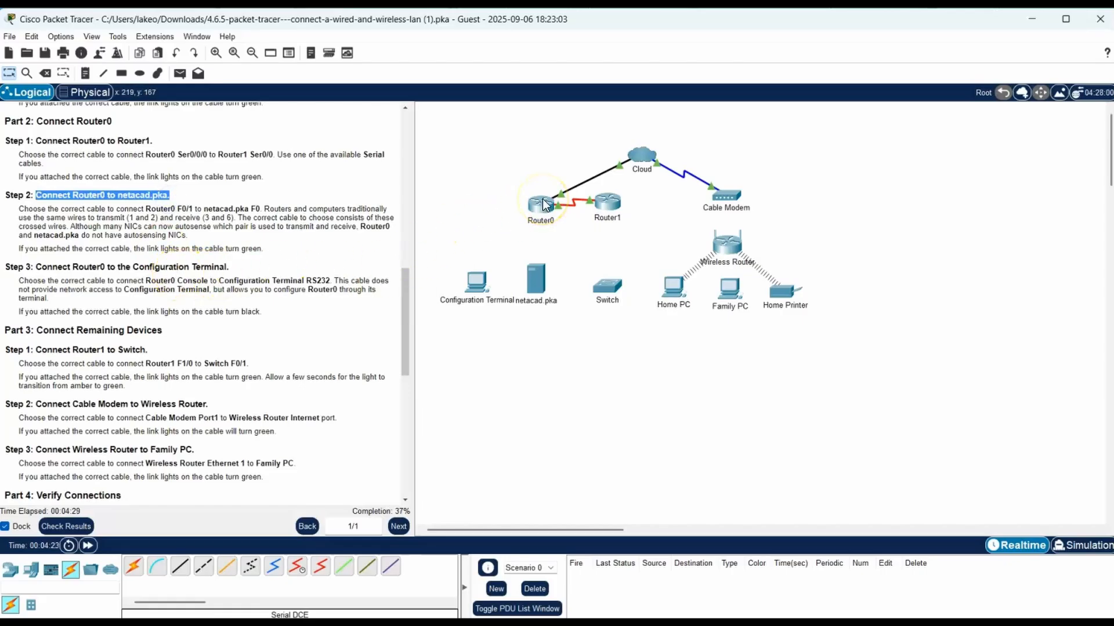
left_click(533, 221)
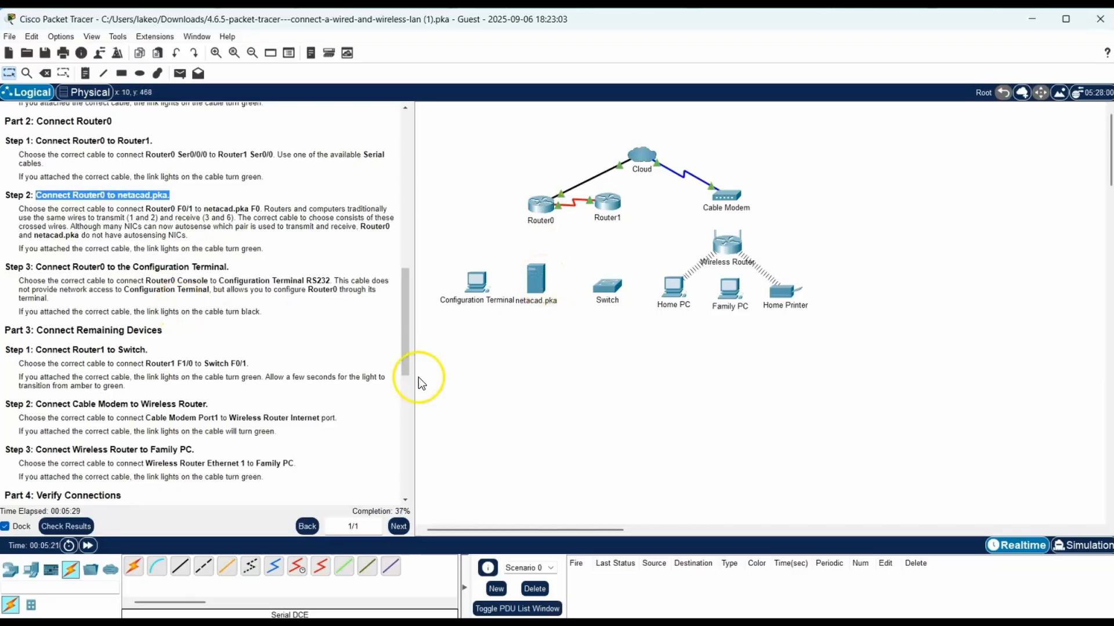
left_click(206, 571)
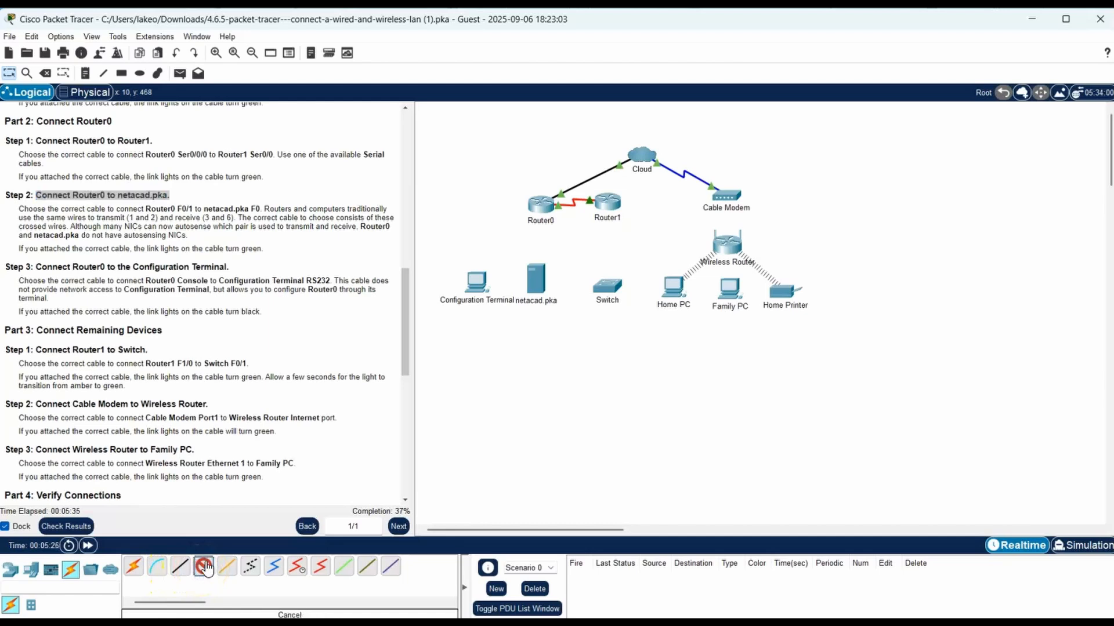
left_click(543, 207)
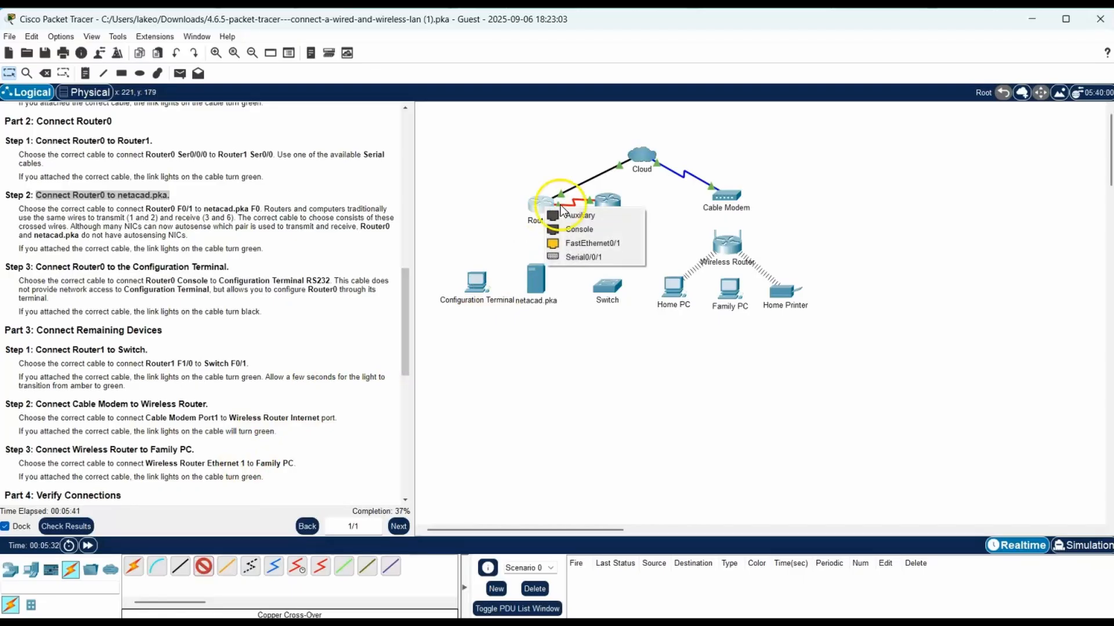
left_click(582, 242)
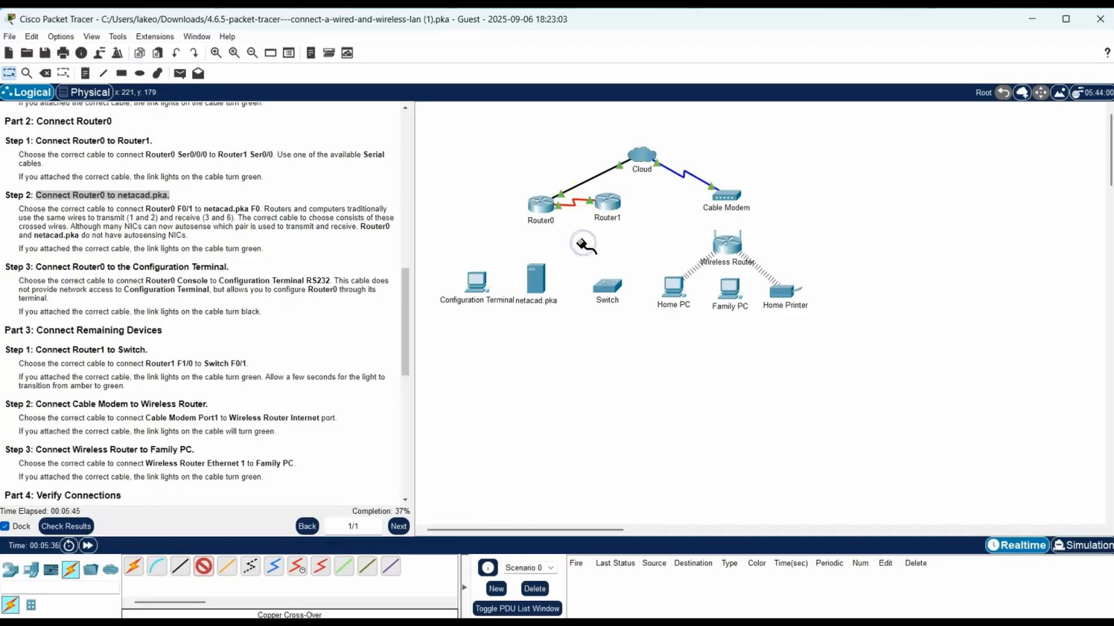
left_click(537, 286)
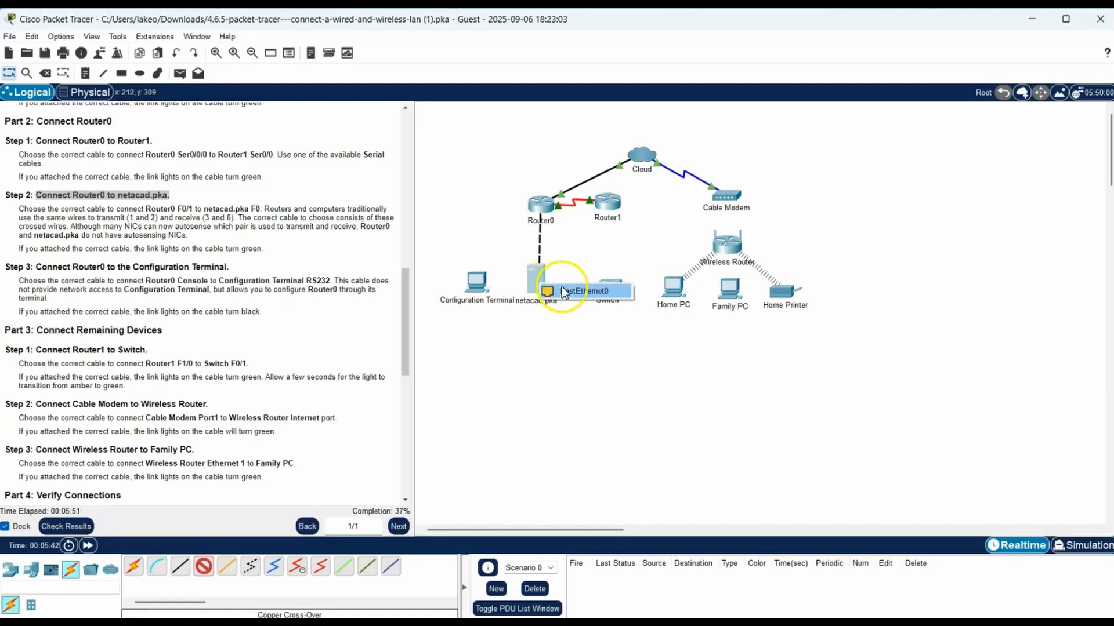
left_click(592, 294)
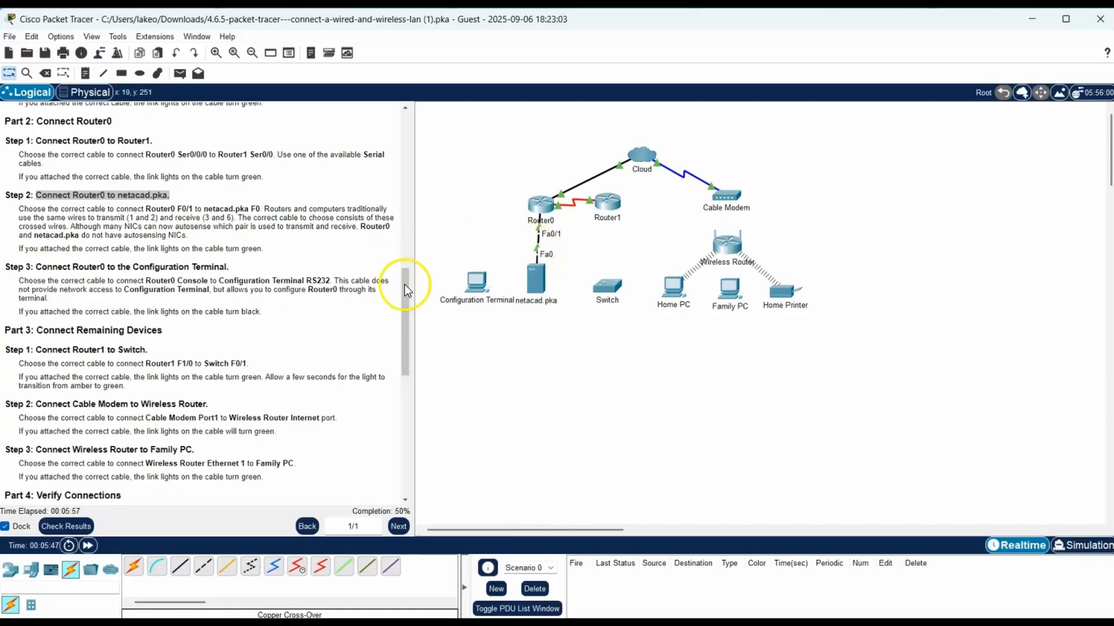
Step: Connect Router0 Console to Configuration Terminal RS 232 with a Console cable
left_click_drag(34, 267, 235, 263)
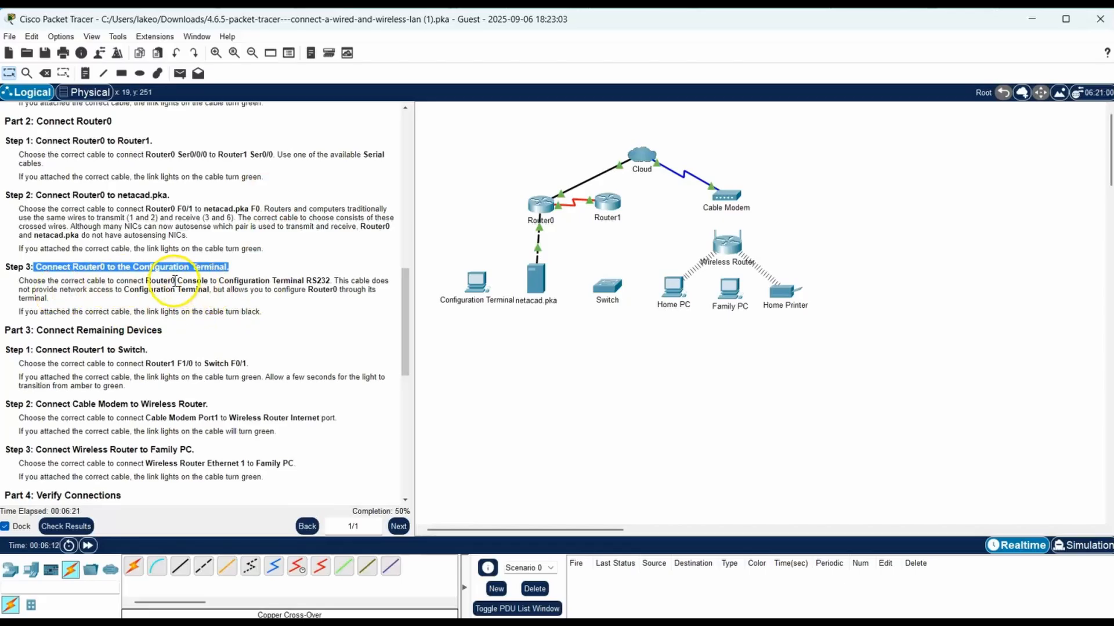
left_click_drag(176, 281, 206, 279)
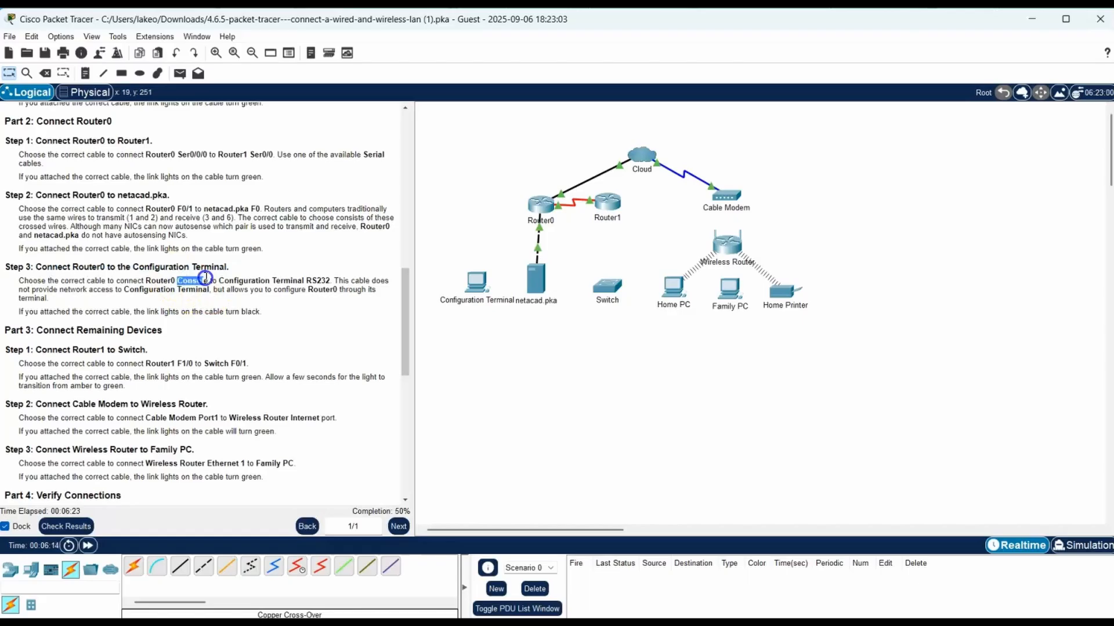
left_click(305, 283)
left_click_drag(305, 284, 326, 282)
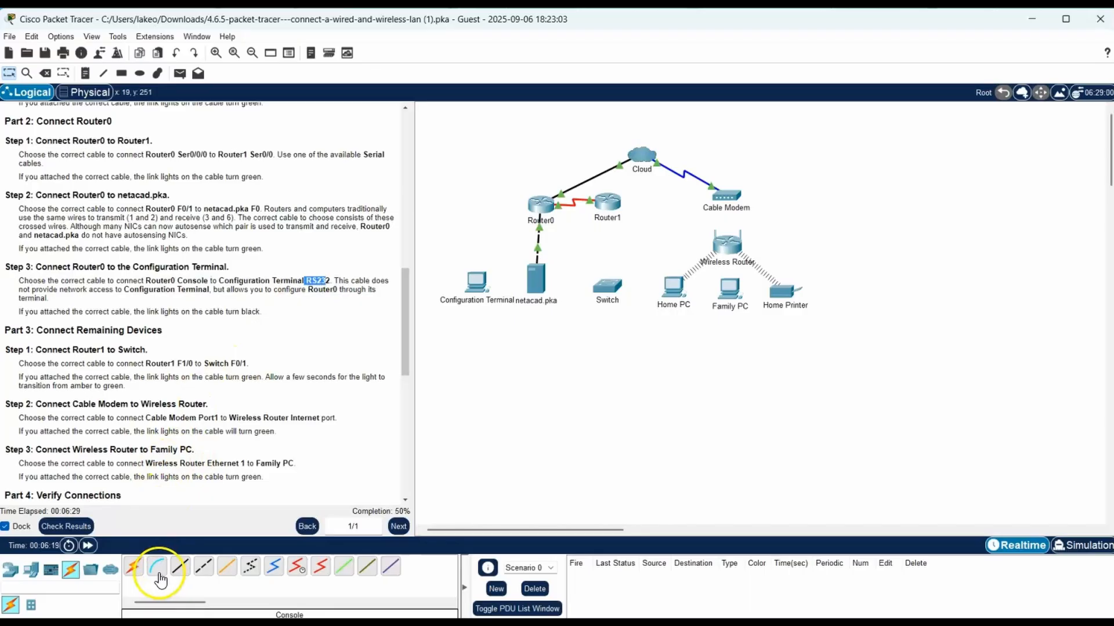
left_click(159, 574)
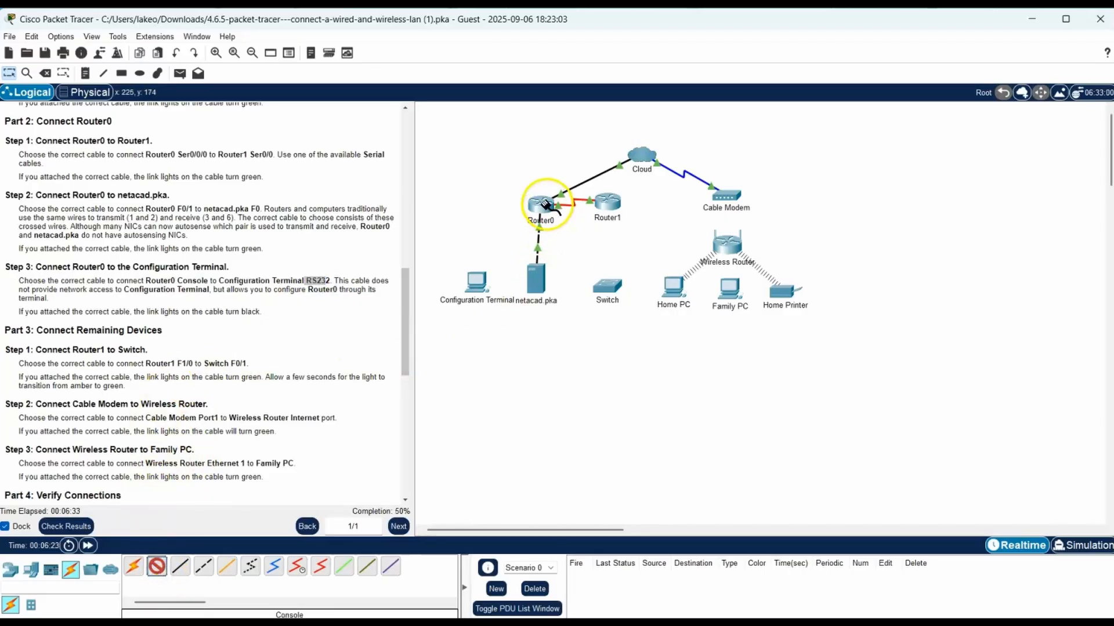
left_click(540, 211)
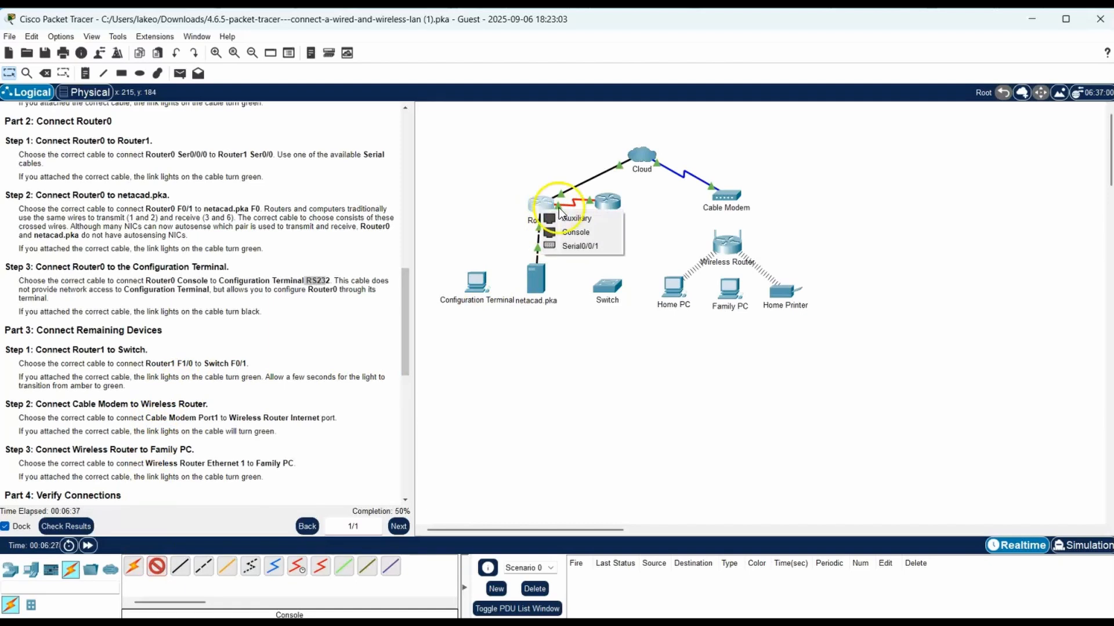
left_click(573, 231)
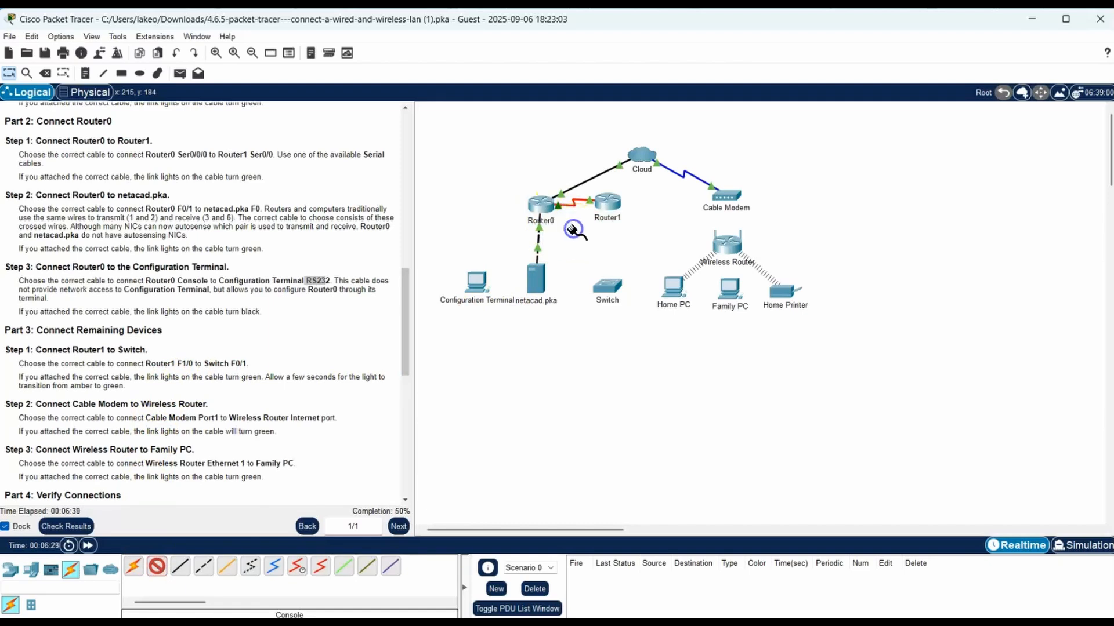
left_click_drag(545, 244, 473, 283)
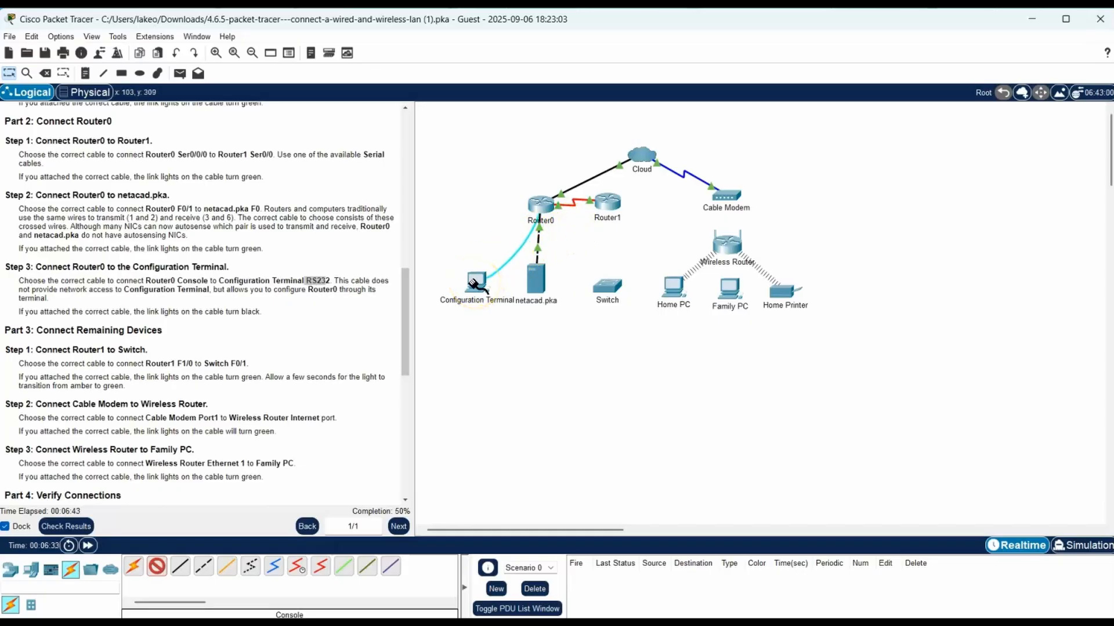
left_click(472, 283)
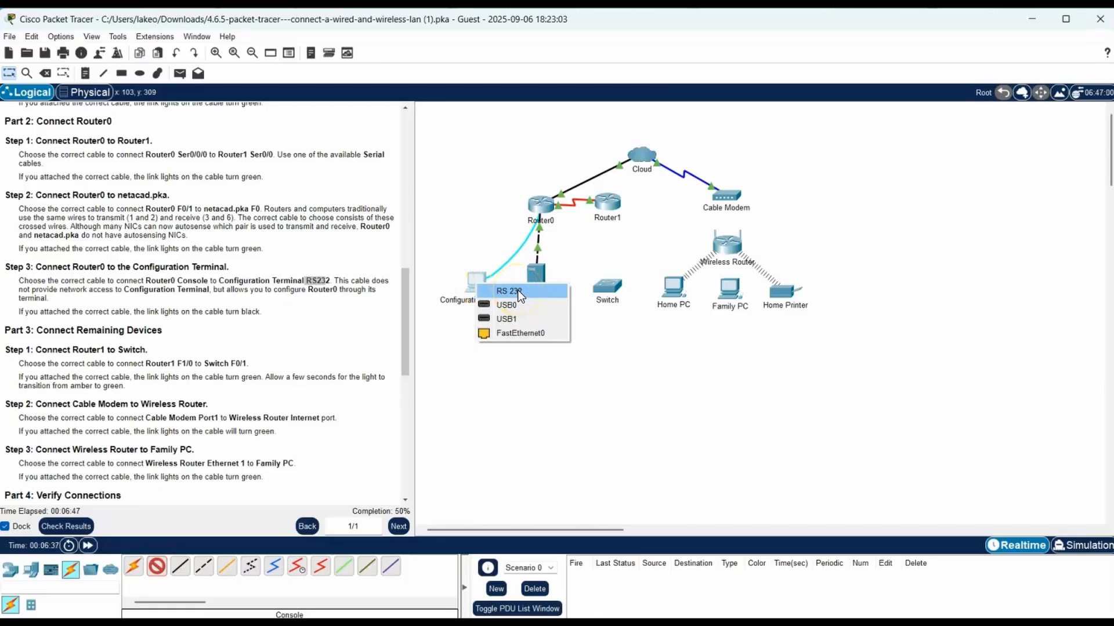
left_click(517, 290)
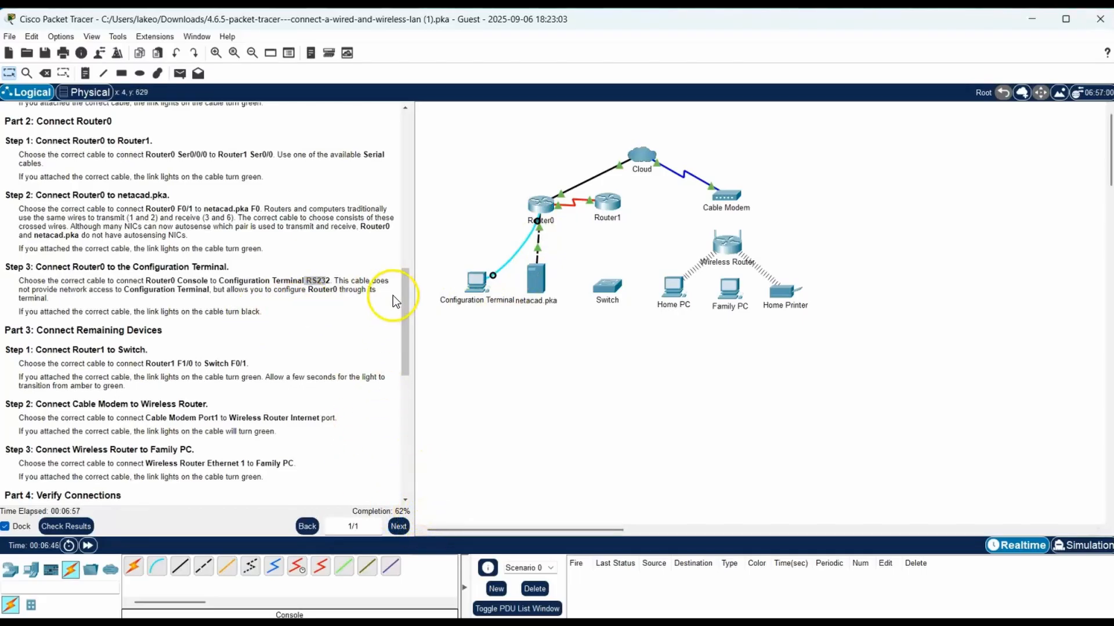
Step: Connect Router1 FastEthernet1/0 to Switch FastEthernet0/1 with a Fiber cable
left_click_drag(405, 290, 419, 345)
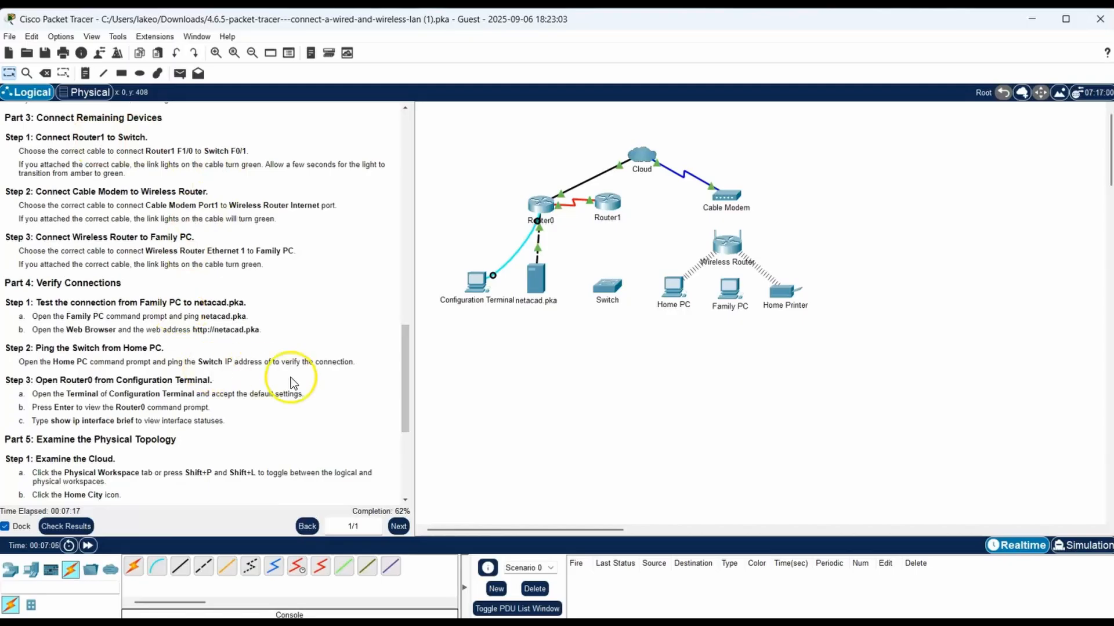
left_click(230, 573)
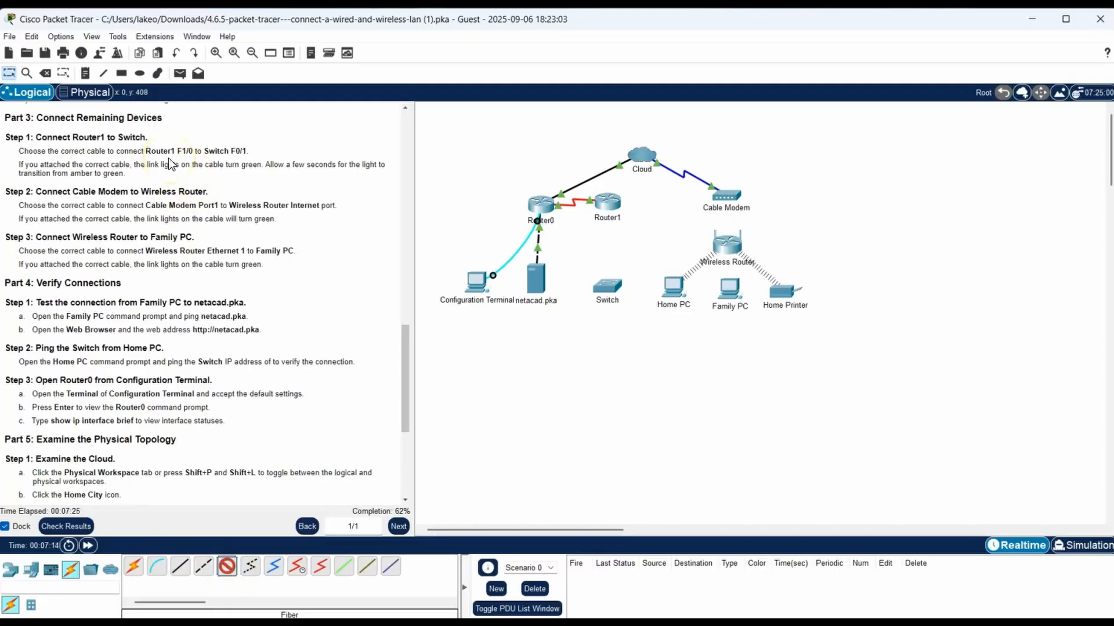
left_click(616, 213)
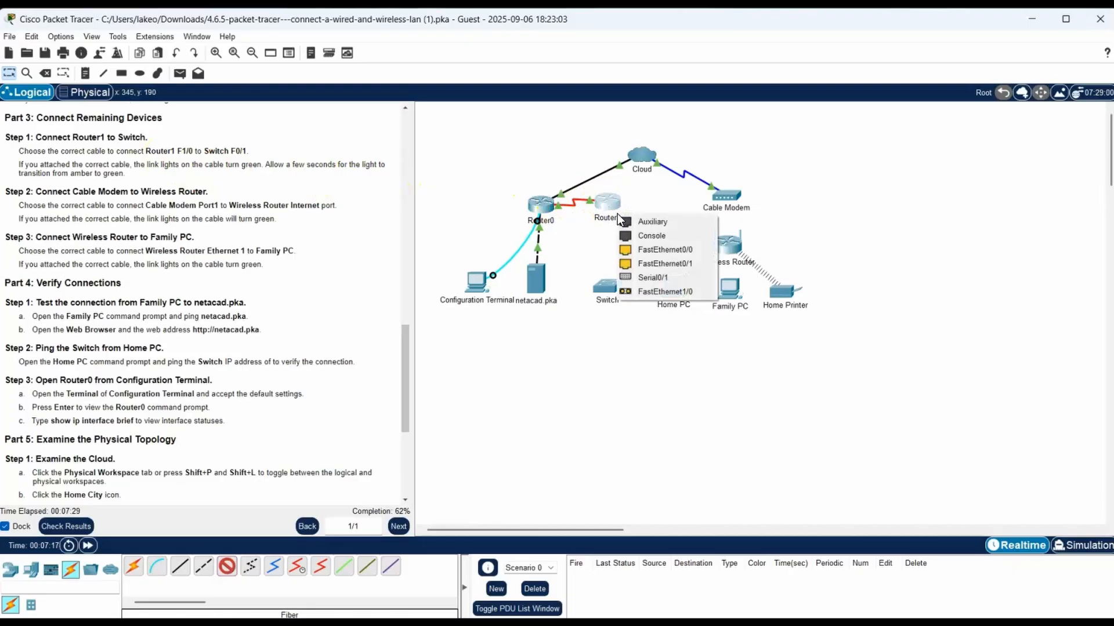
left_click(663, 290)
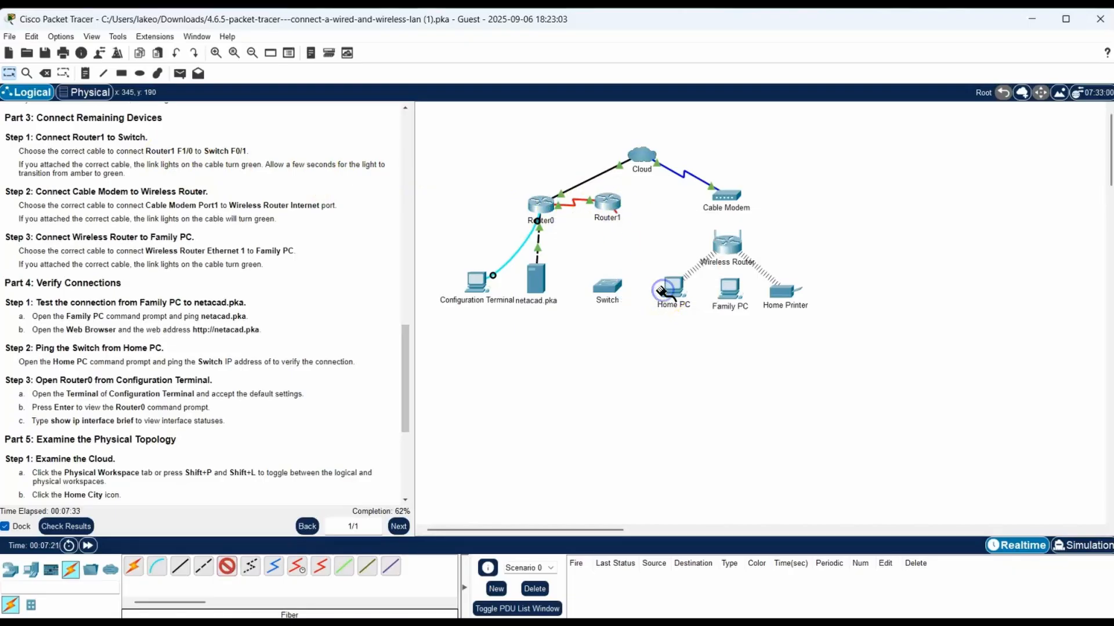
left_click(609, 290)
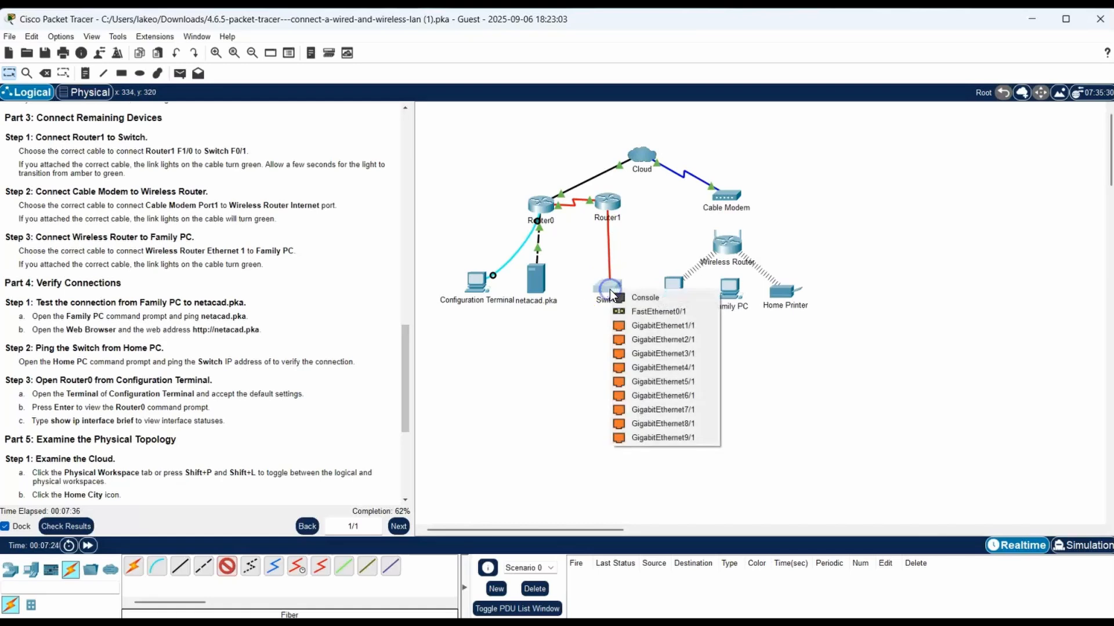
left_click(646, 312)
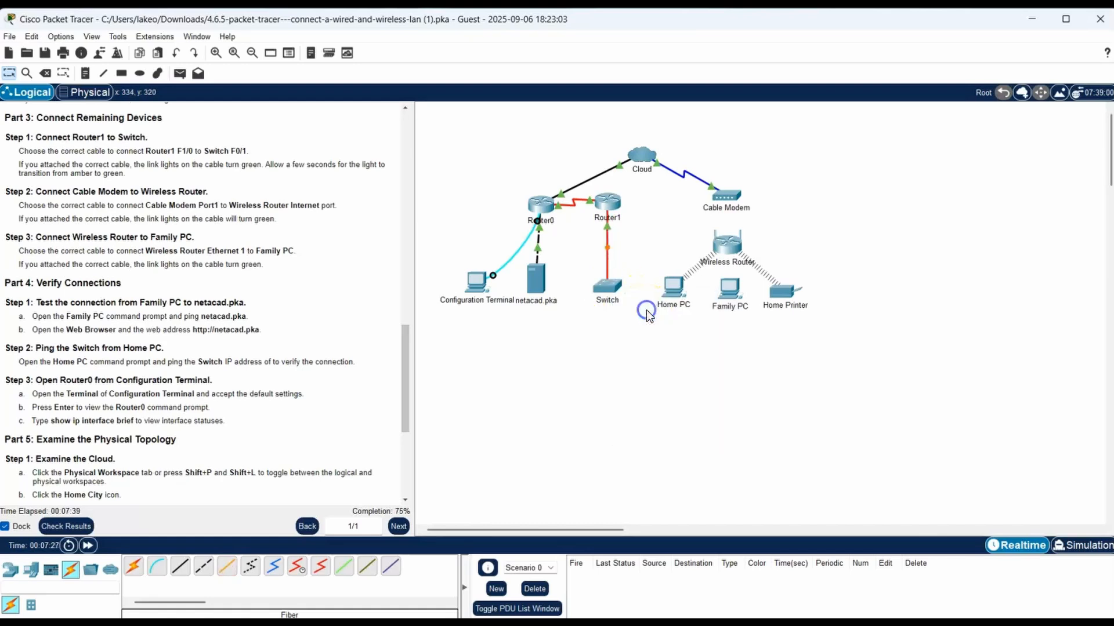
left_click(429, 388)
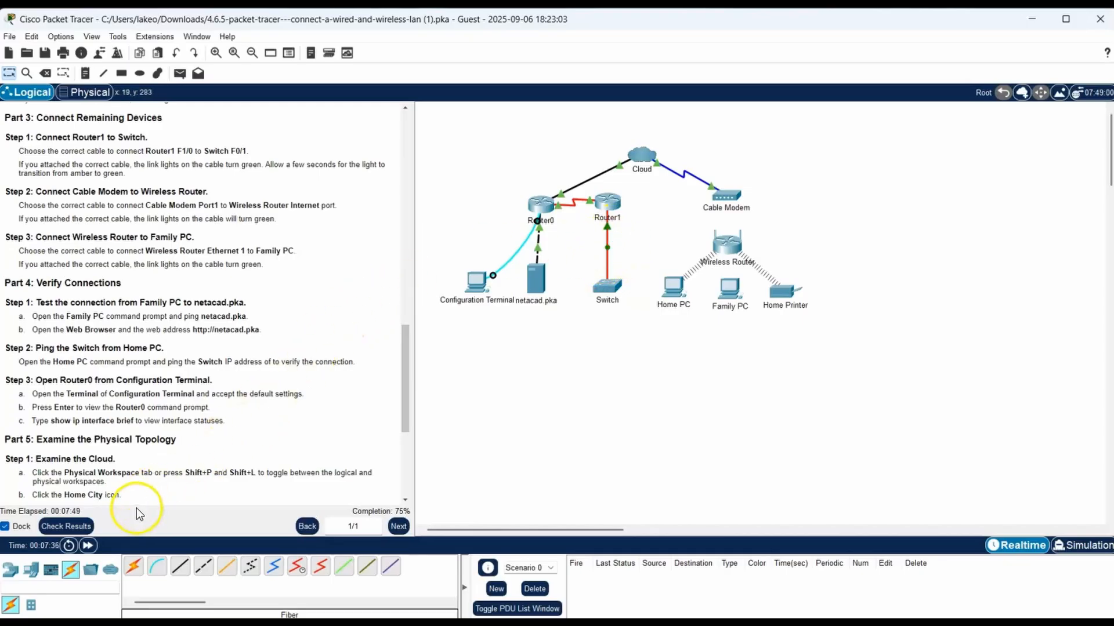
Step: Fast-forward the simulation time several times so the Router1–Switch link can finish its transition
left_click(93, 546)
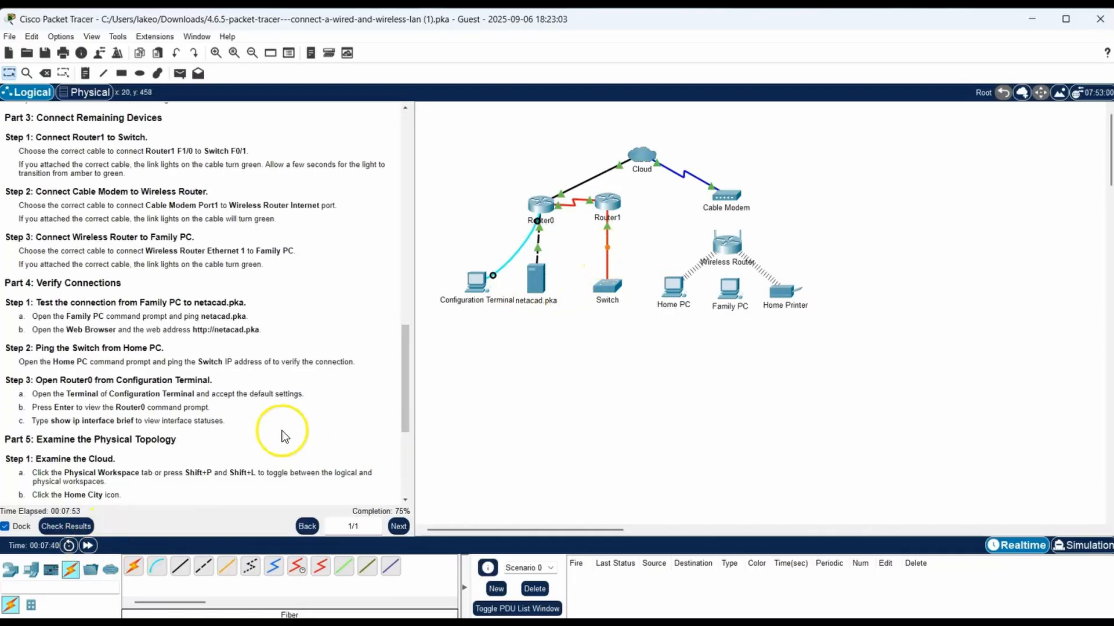
left_click(88, 546)
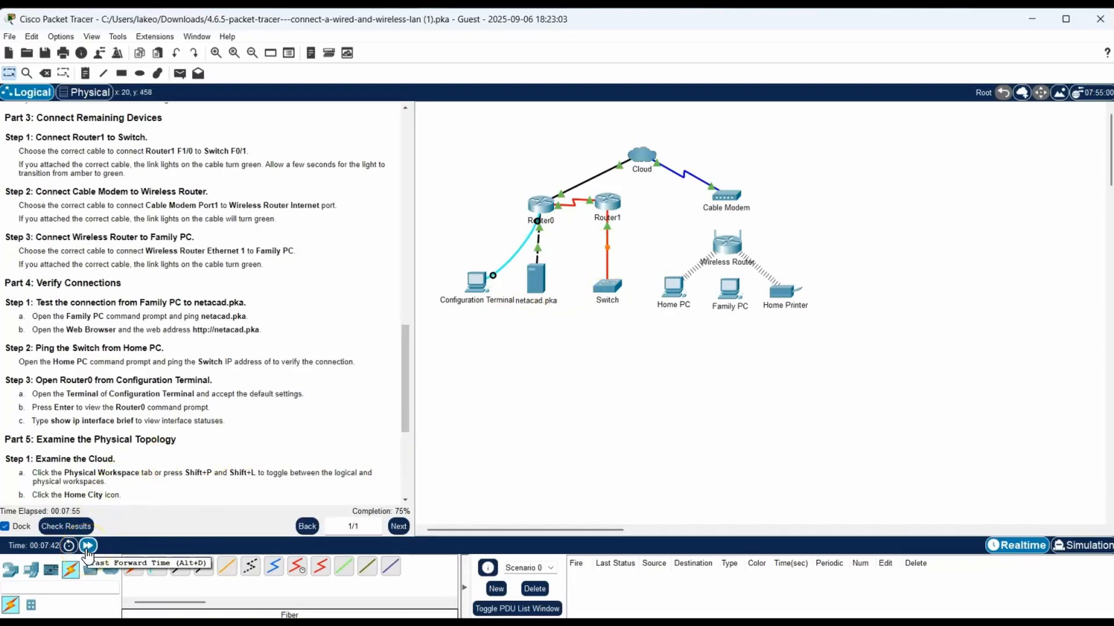
left_click(88, 546)
left_click(88, 546)
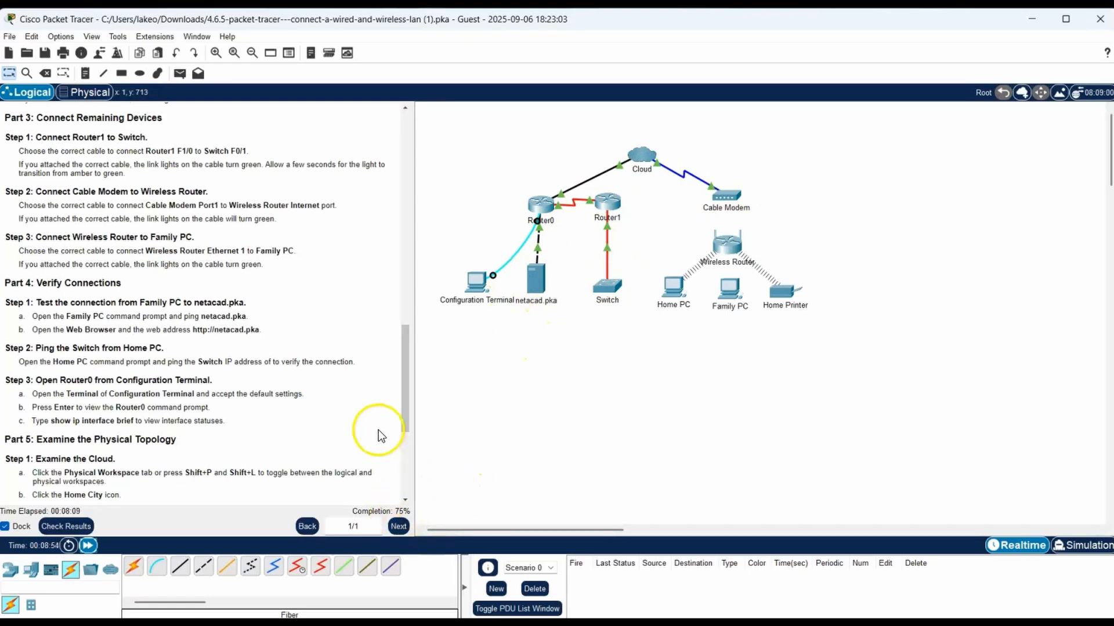
Step: Connect Cable Modem Port 1 to the Wireless Router Internet port with a Copper Straight-Through cable
left_click_drag(35, 192, 213, 192)
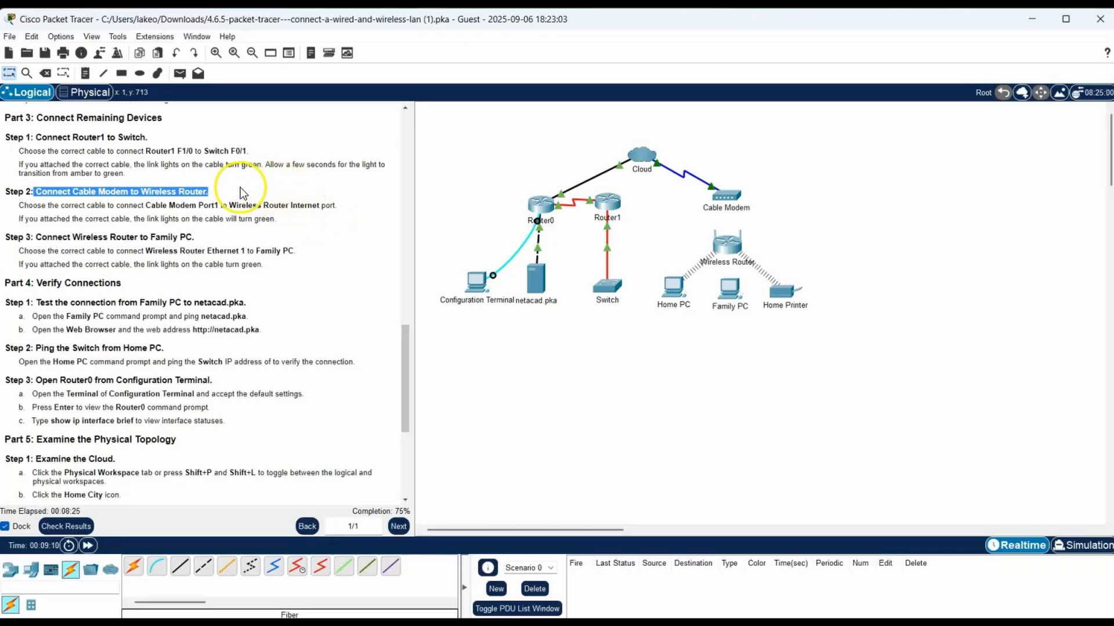
left_click(182, 573)
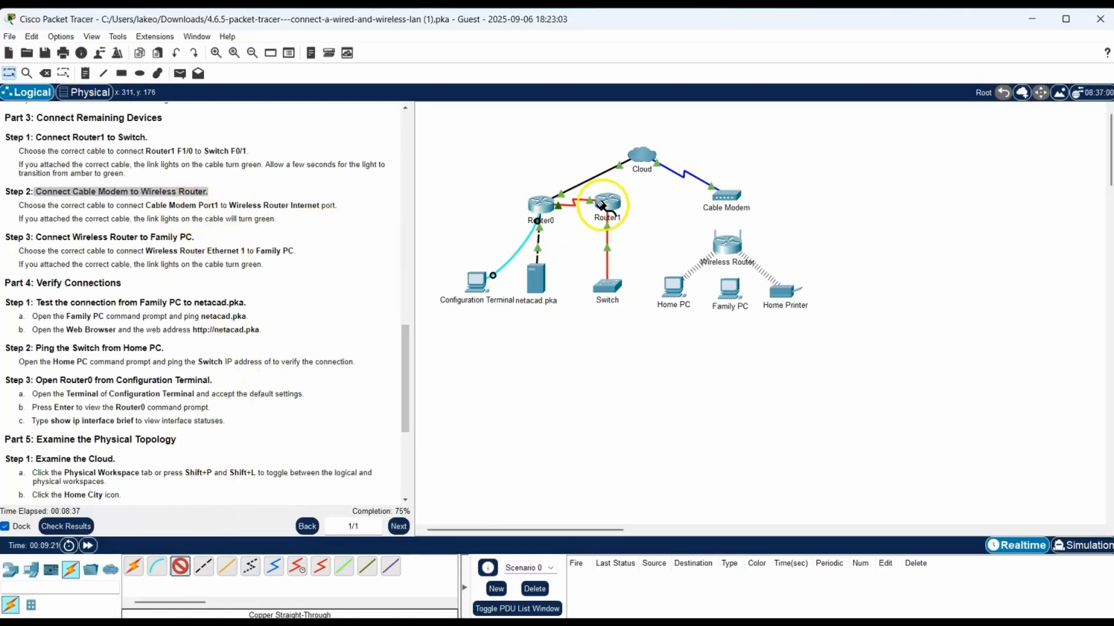
left_click(731, 198)
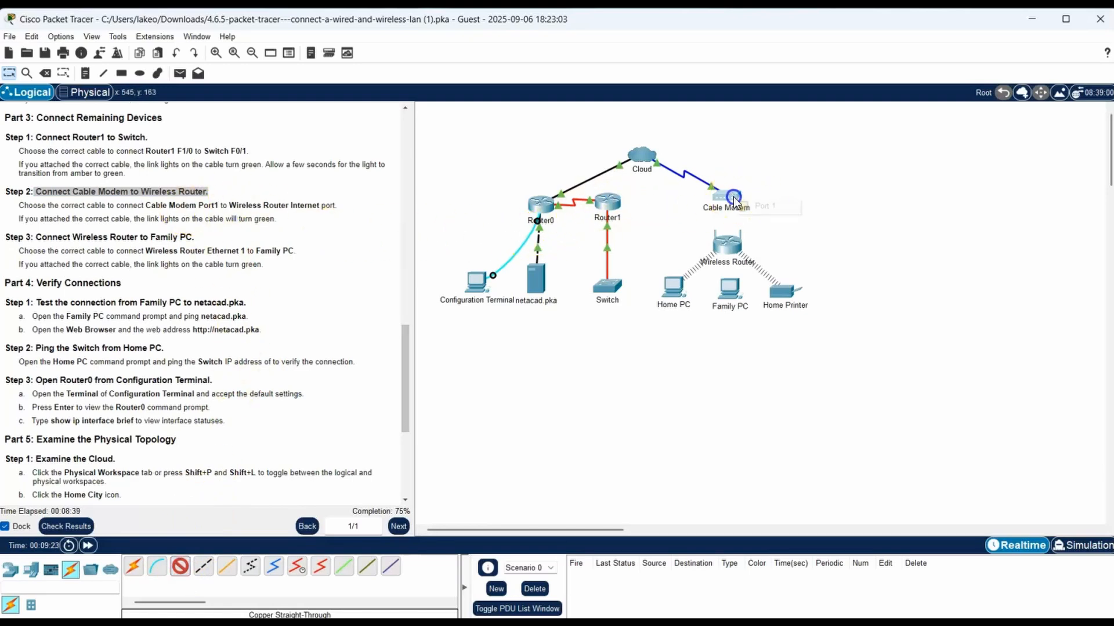
left_click(758, 208)
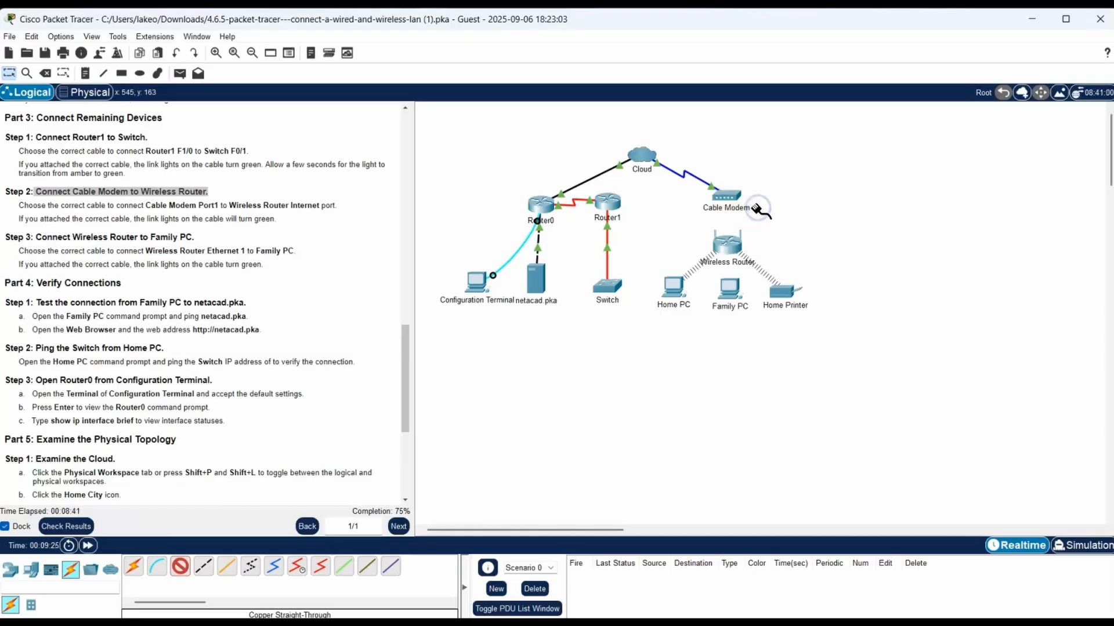
left_click(728, 244)
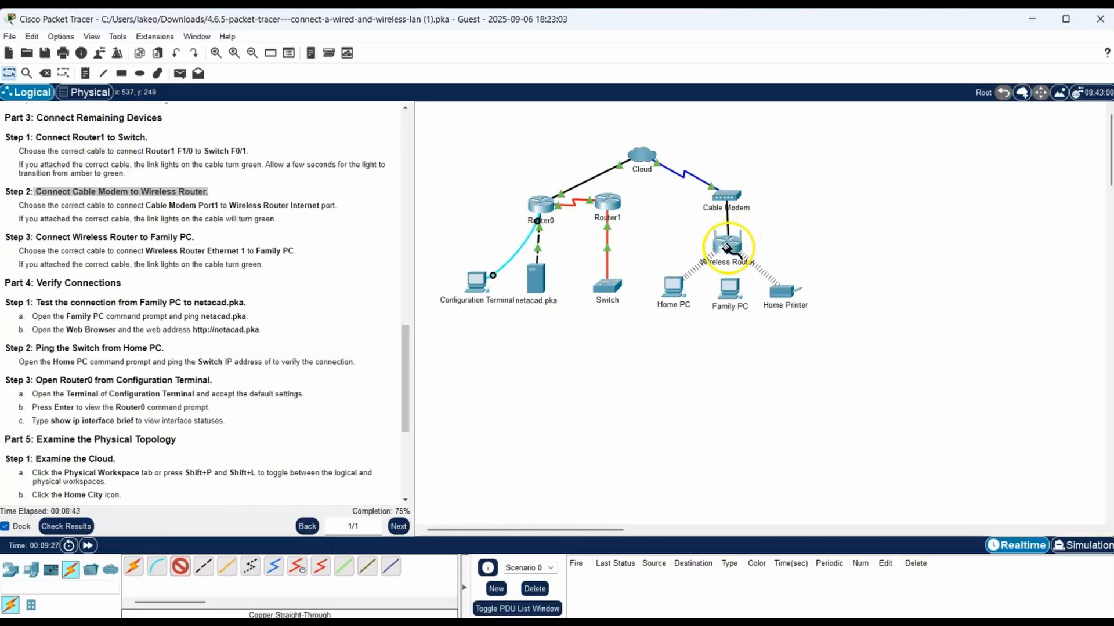
left_click(729, 244)
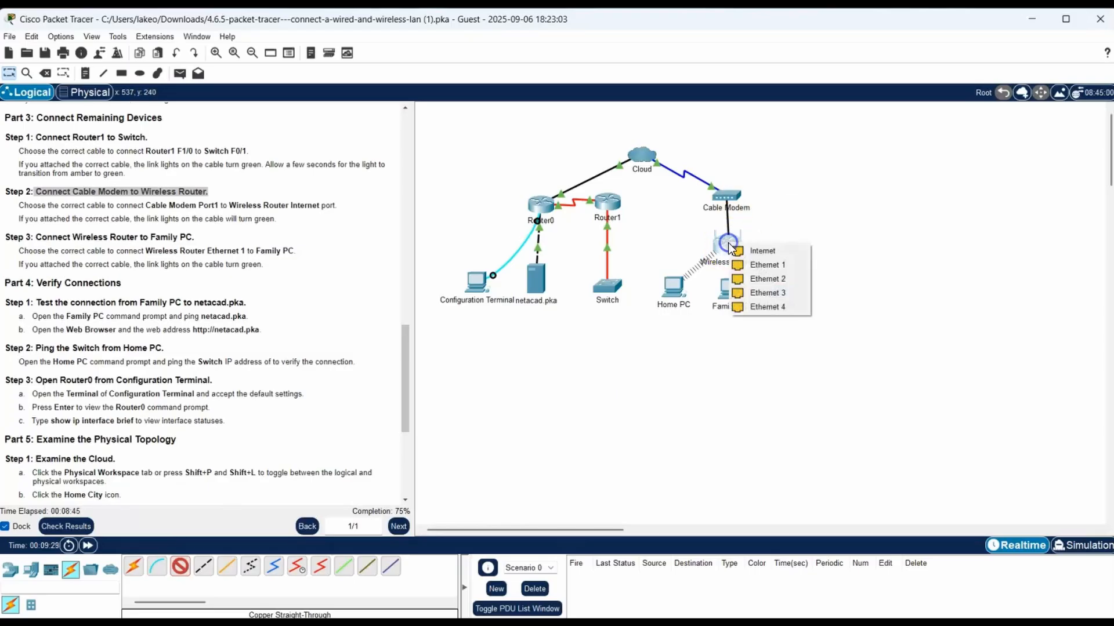
left_click(767, 256)
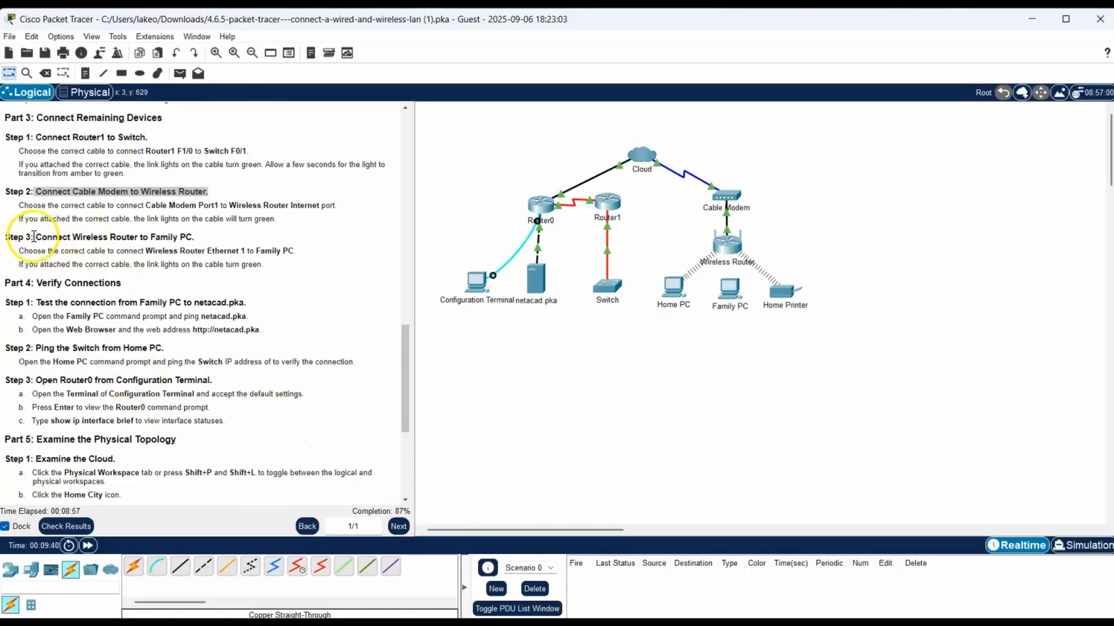
Step: Connect Wireless Router Ethernet 1 to Family PC FastEthernet0 with a Copper Cross-Over cable
left_click_drag(34, 237, 193, 232)
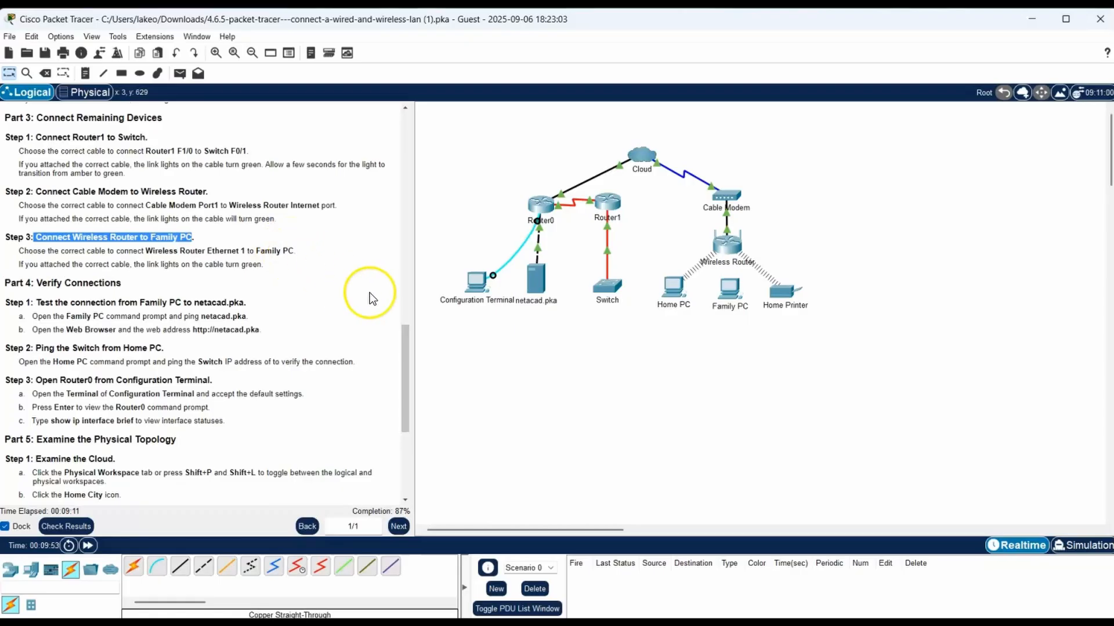
left_click(203, 575)
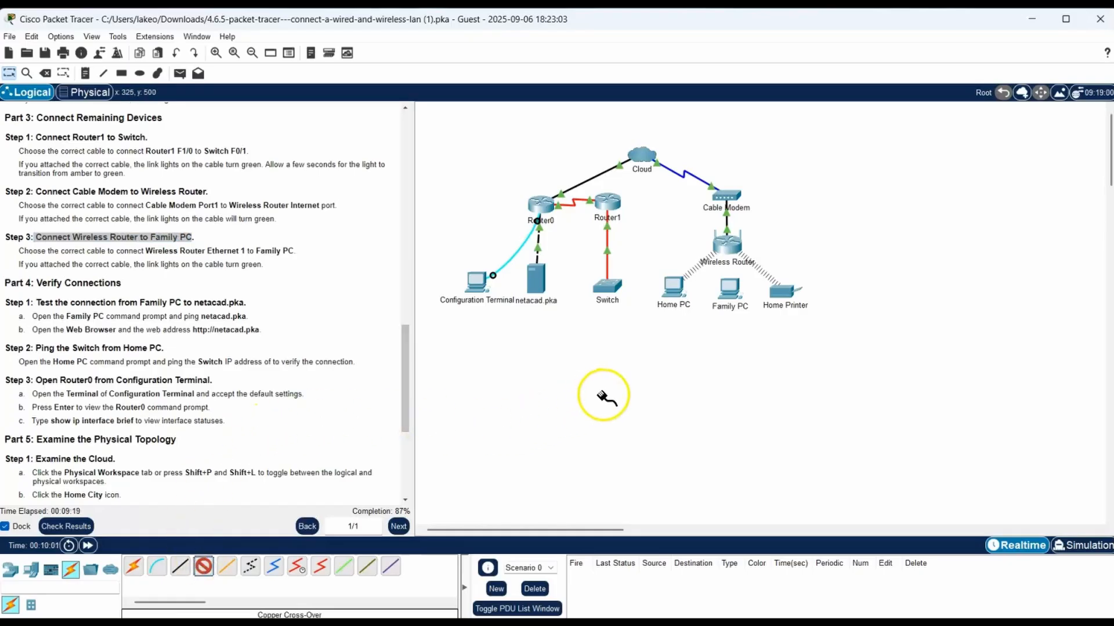
left_click(727, 245)
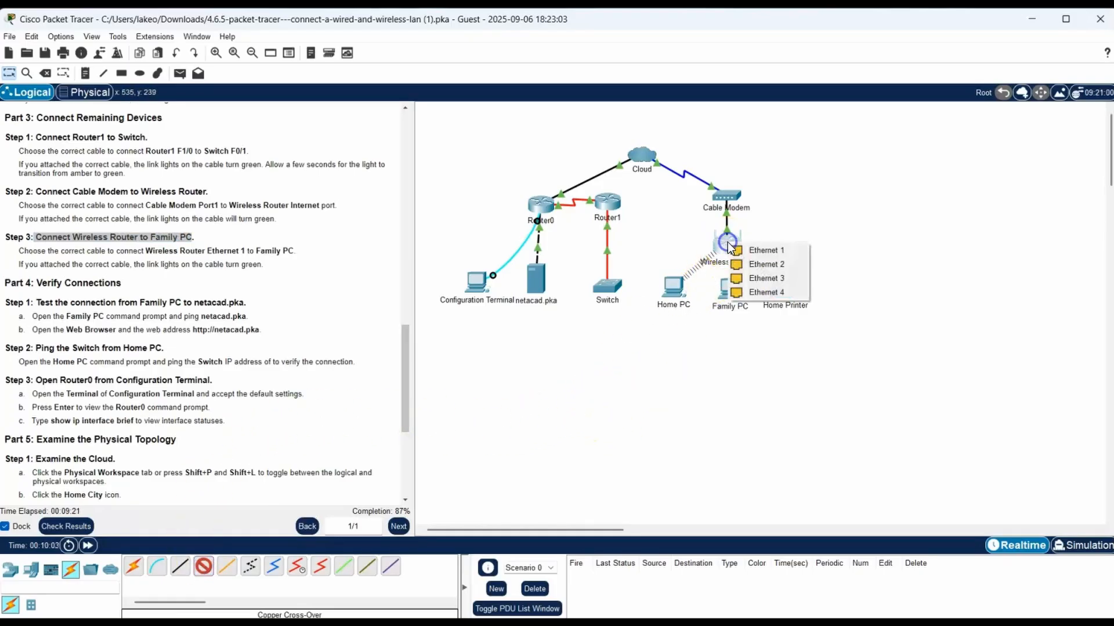
left_click(762, 252)
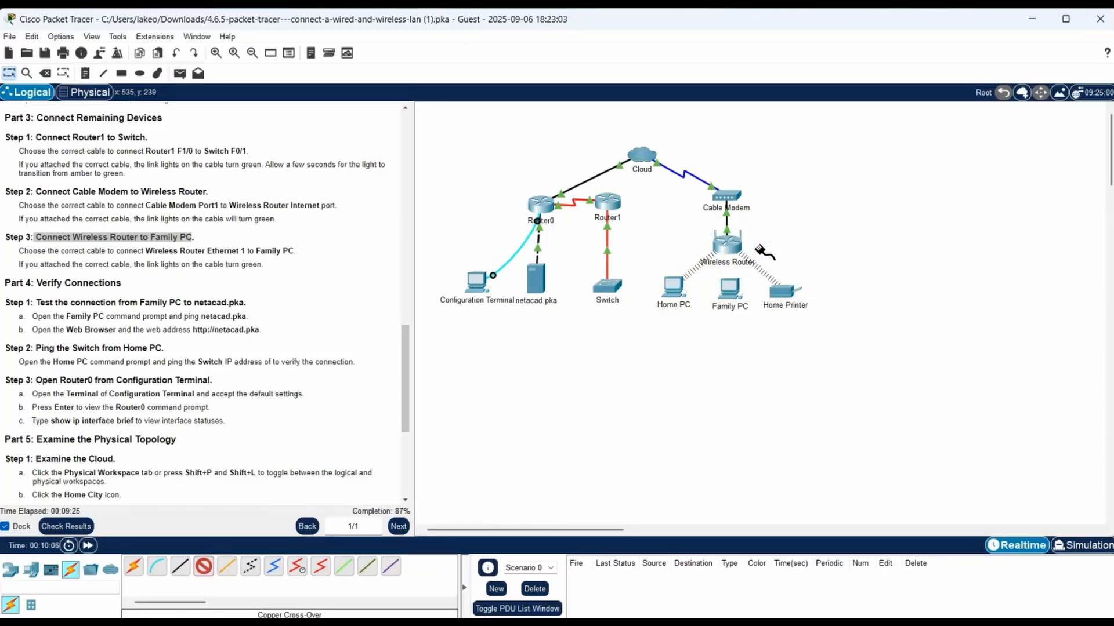
left_click_drag(754, 251, 727, 287)
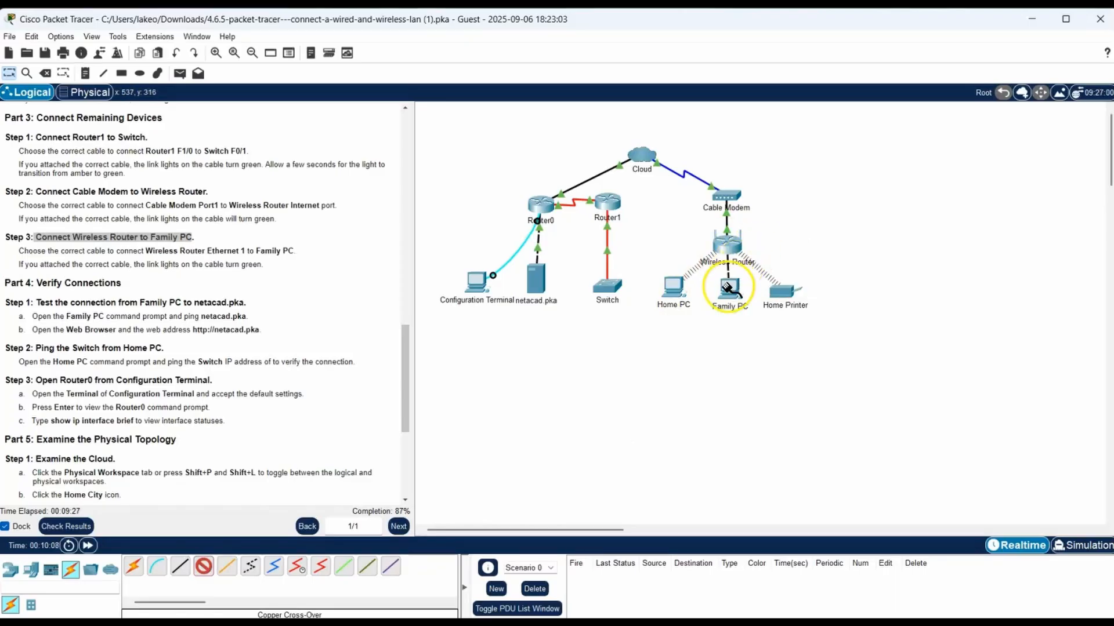
left_click(727, 288)
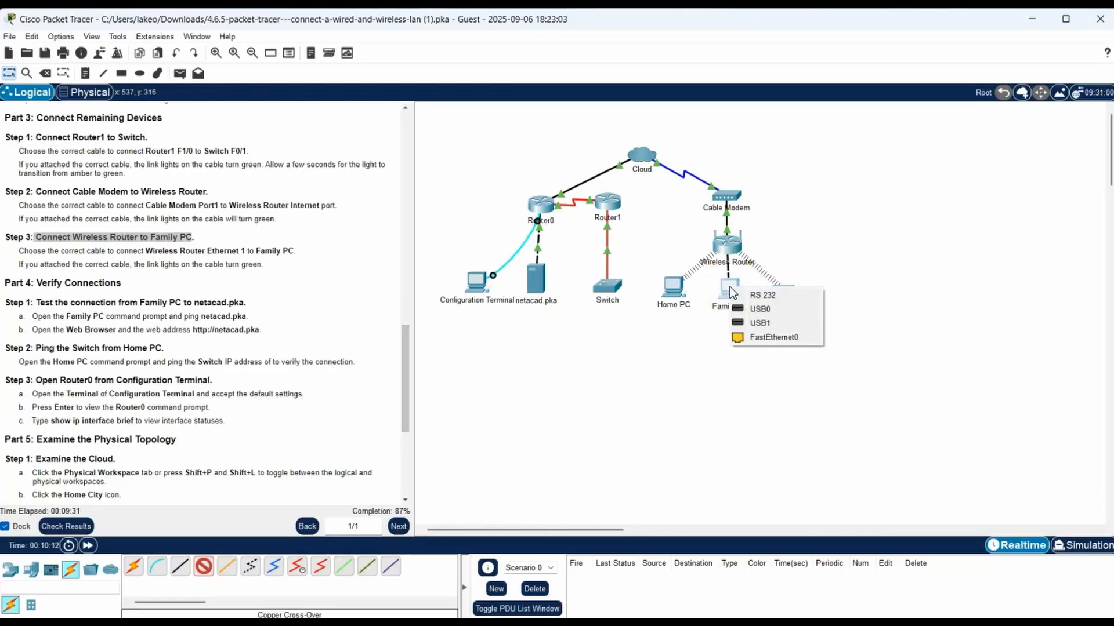
left_click(778, 339)
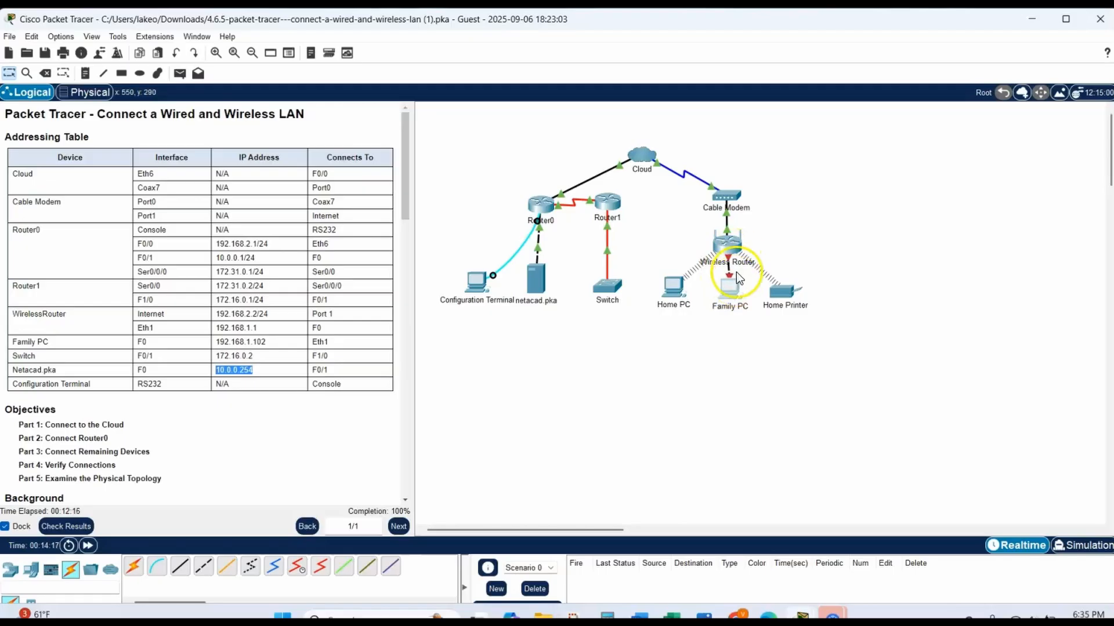
Step: Delete the Copper Cross-Over cable between the Wireless Router and Family PC
left_click(46, 74)
key("Escape")
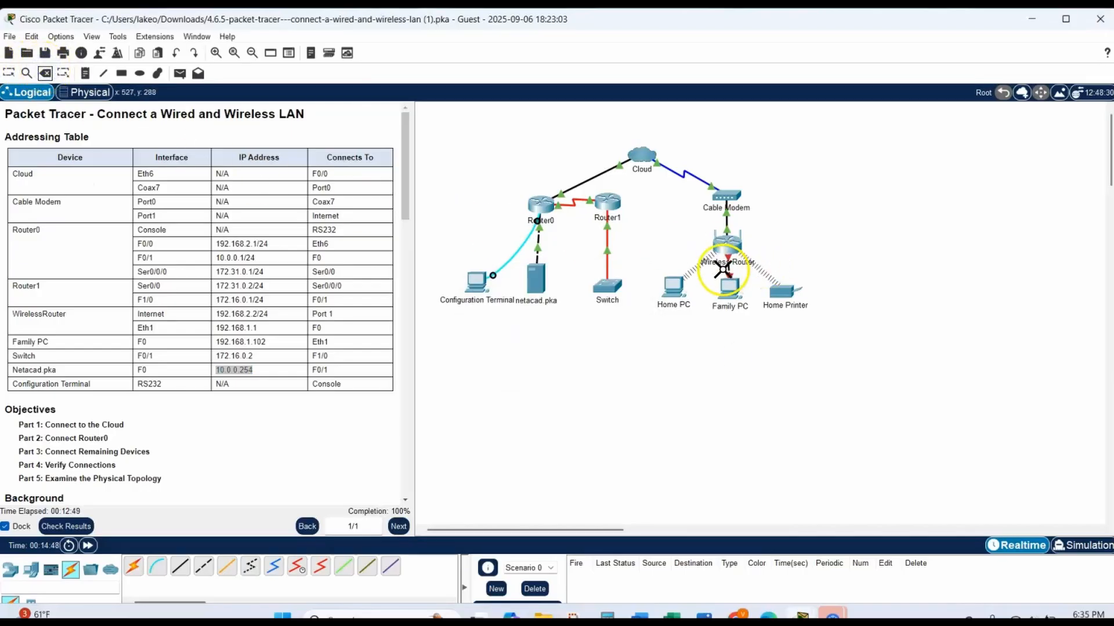
left_click(728, 270)
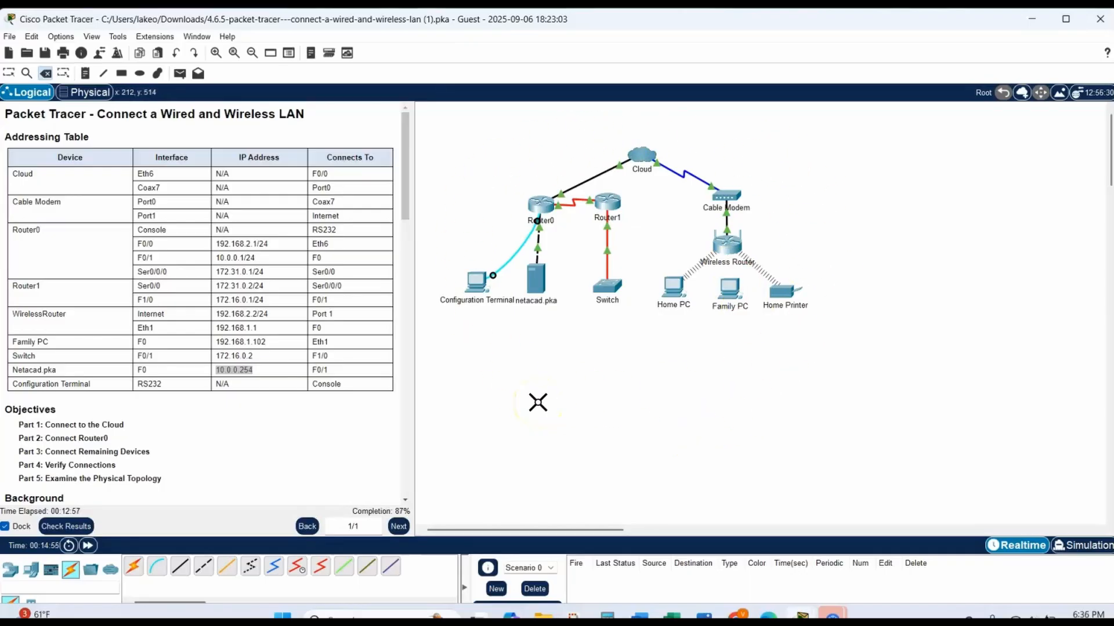
Step: Connect Wireless Router Ethernet 1 to Family PC FastEthernet0 with a Copper Straight-Through cable and fast-forward the simulation time
key("Escape")
left_click(184, 571)
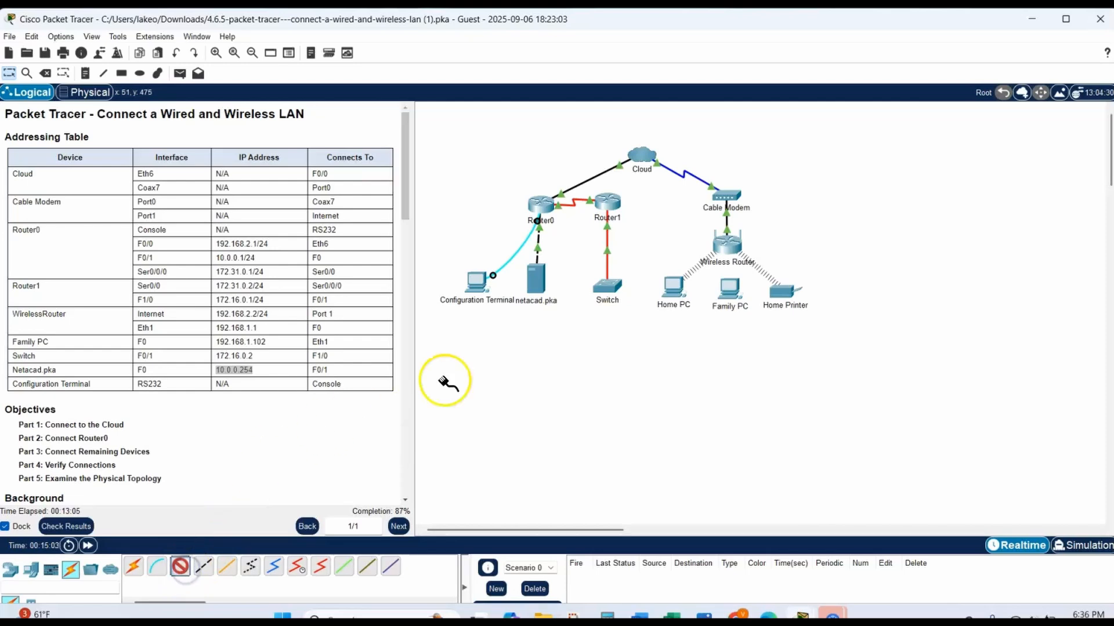
left_click(730, 244)
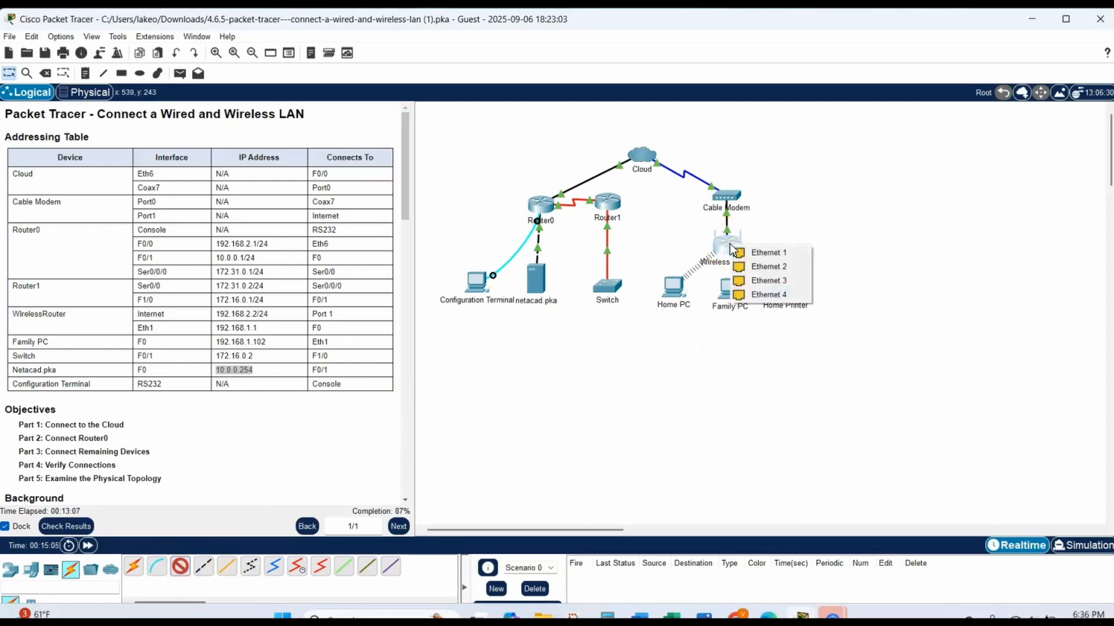
left_click(760, 252)
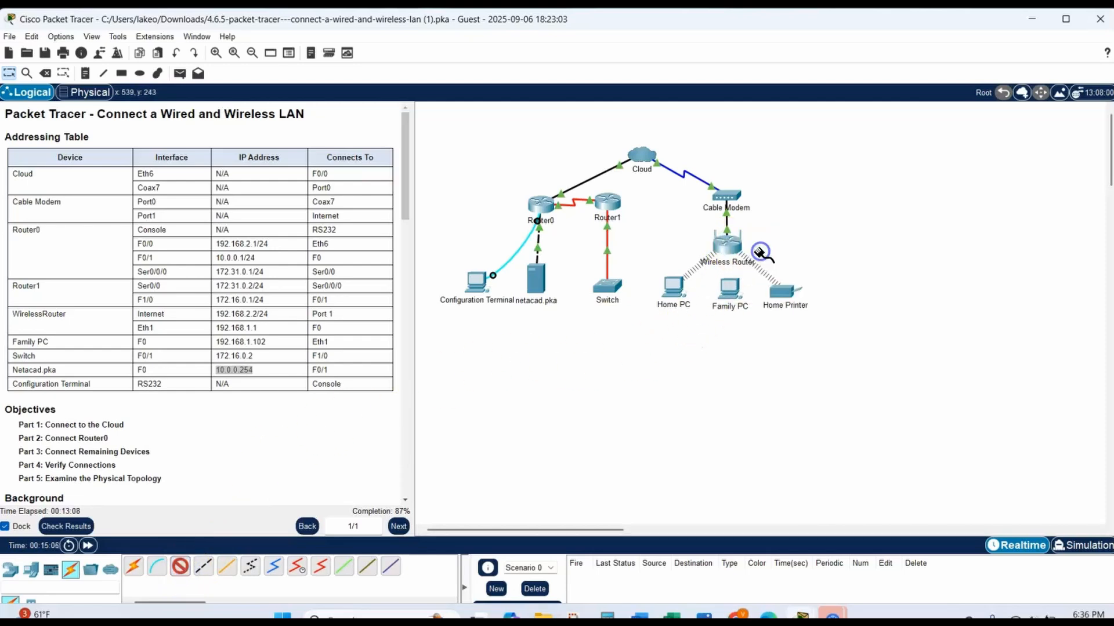
left_click(733, 290)
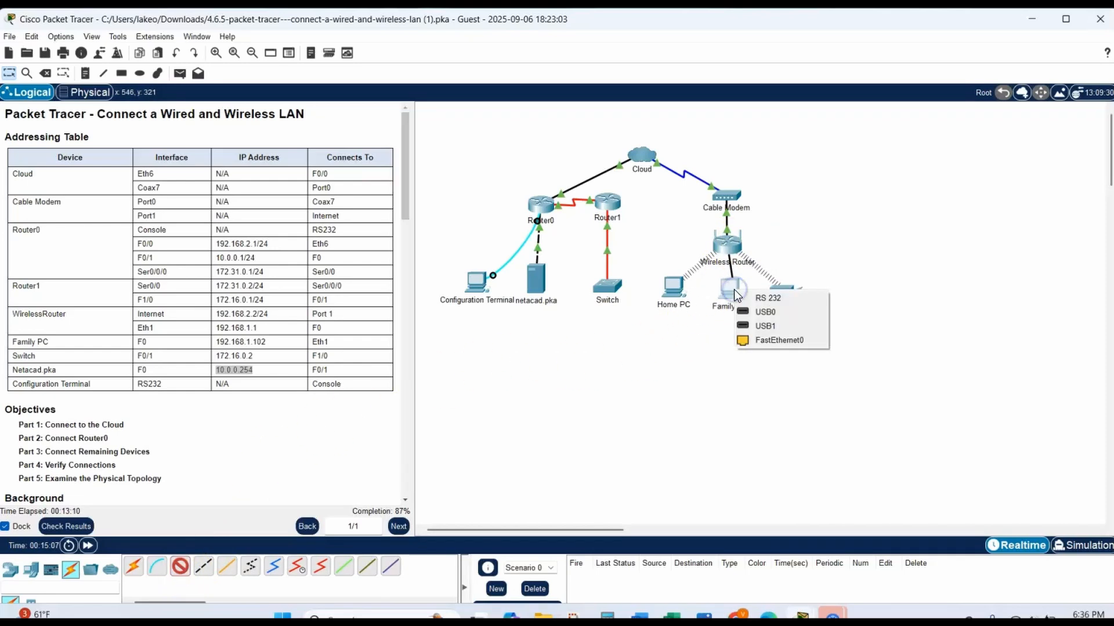
left_click(771, 341)
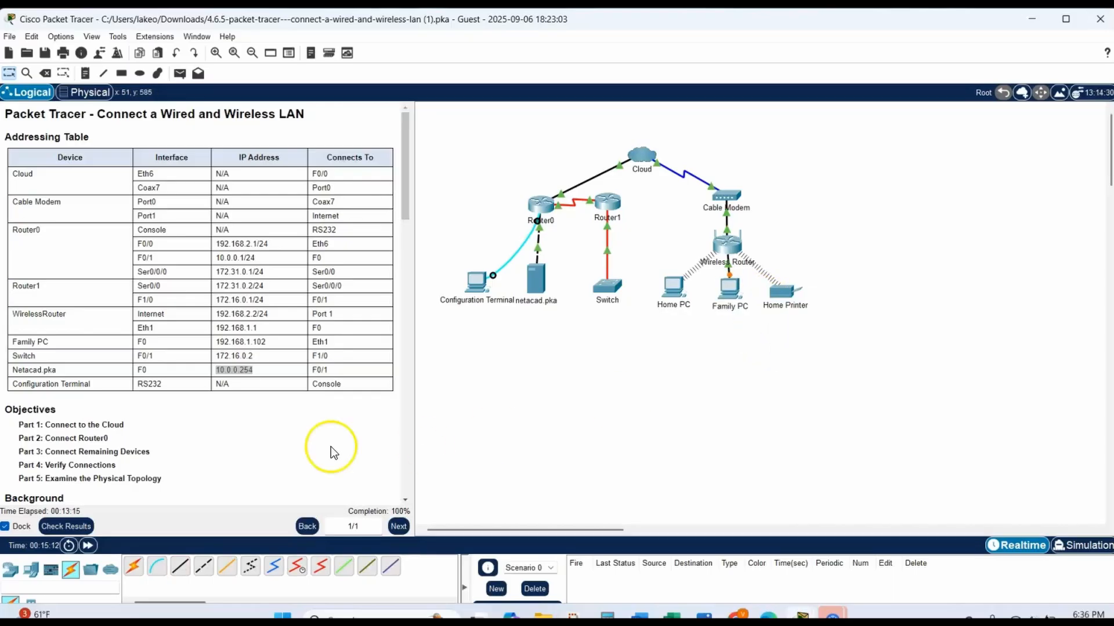
left_click(88, 547)
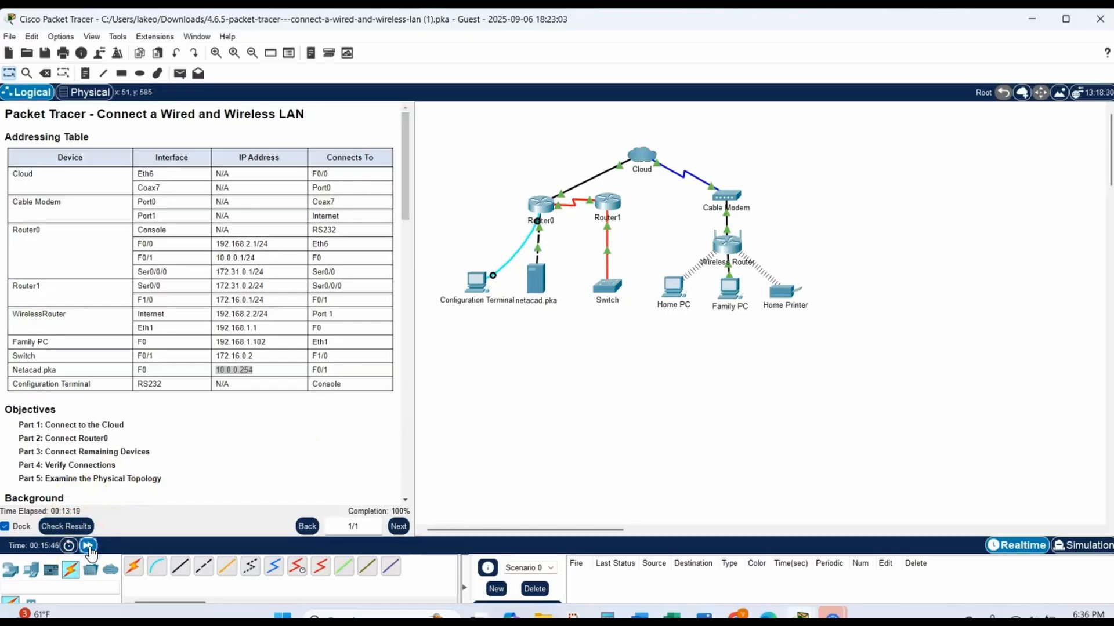
left_click(88, 546)
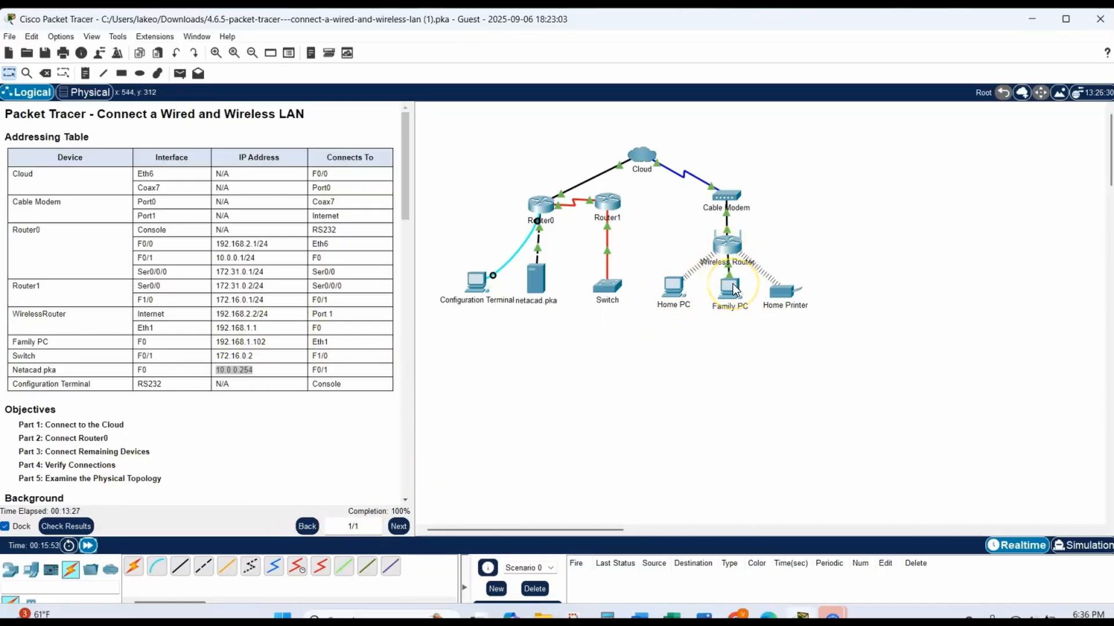
Step: Go to Part 4 Step 1 of the instructions and open the Command Prompt on Family PC
left_click(408, 198)
left_click_drag(407, 195, 440, 453)
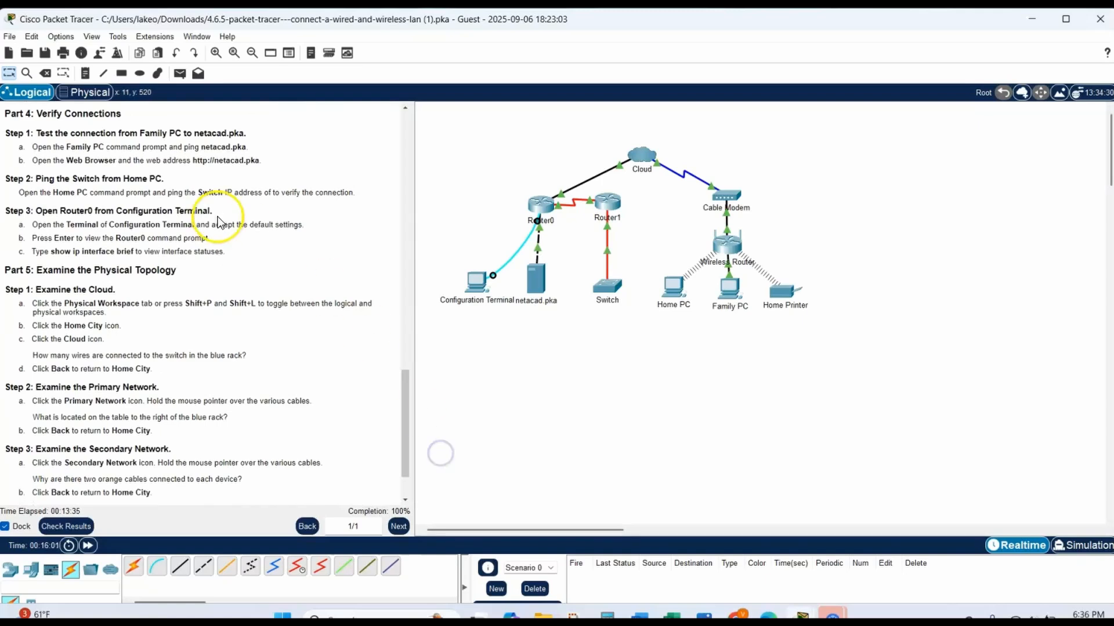
left_click_drag(36, 133, 256, 134)
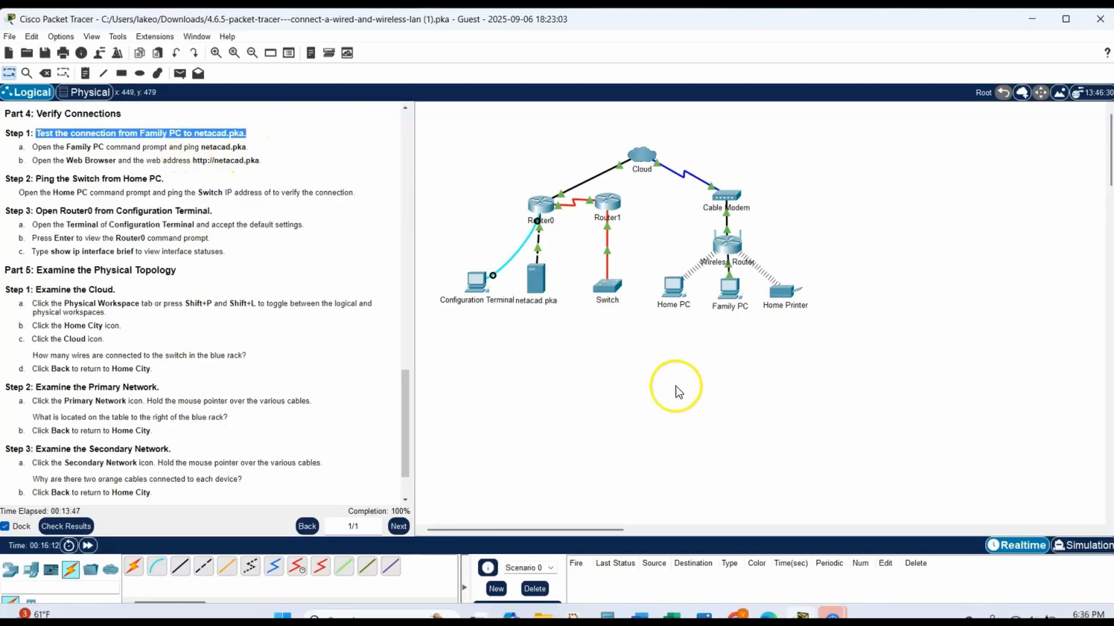
left_click(730, 289)
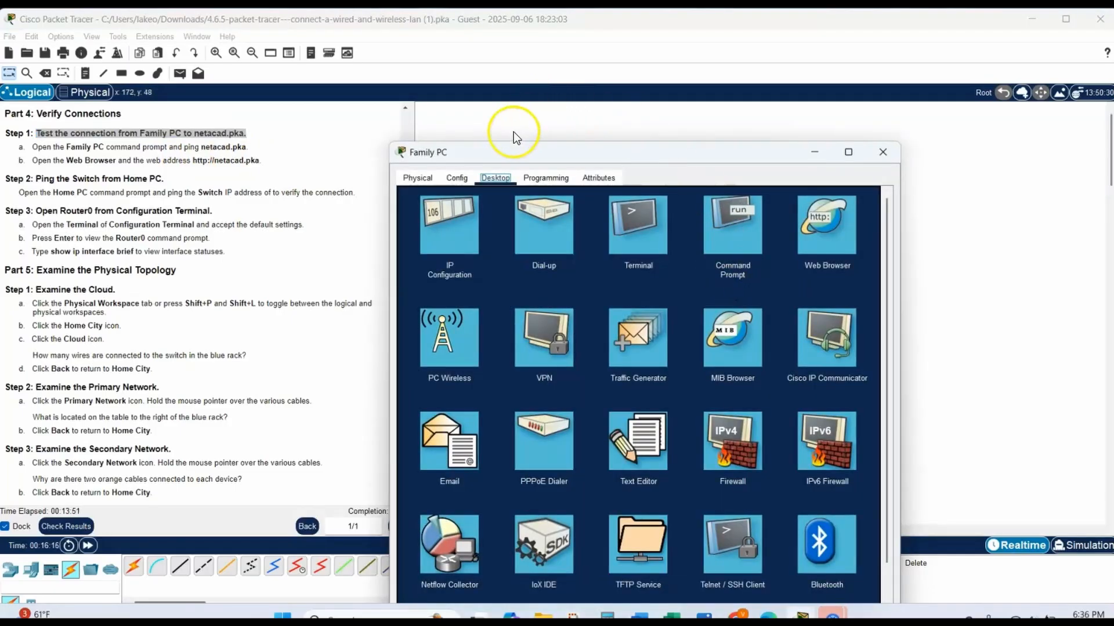
left_click(417, 177)
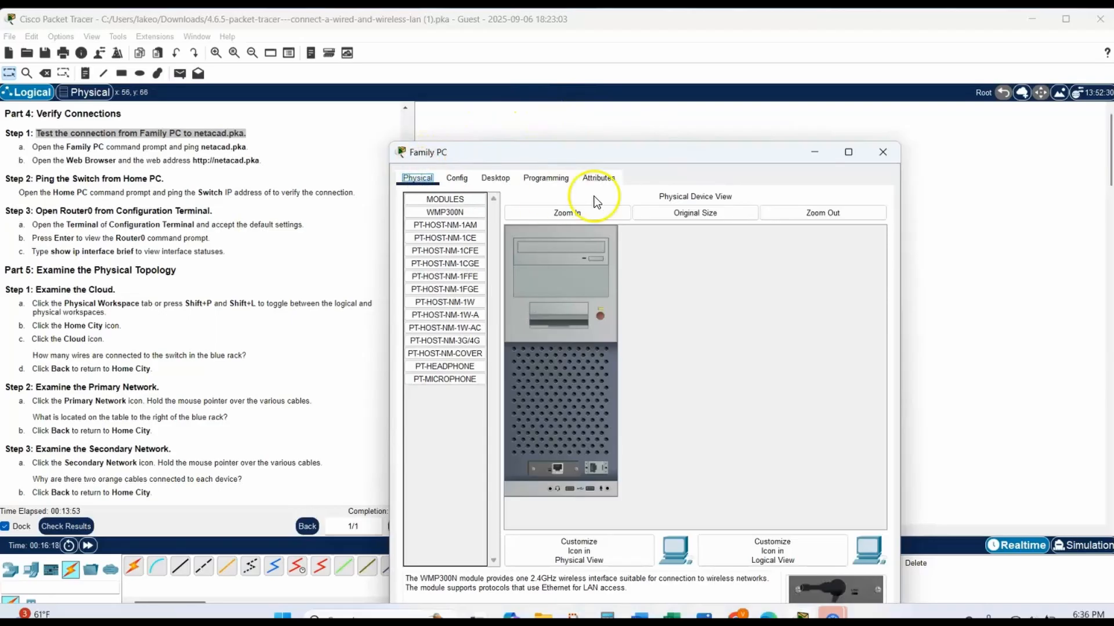
left_click(498, 178)
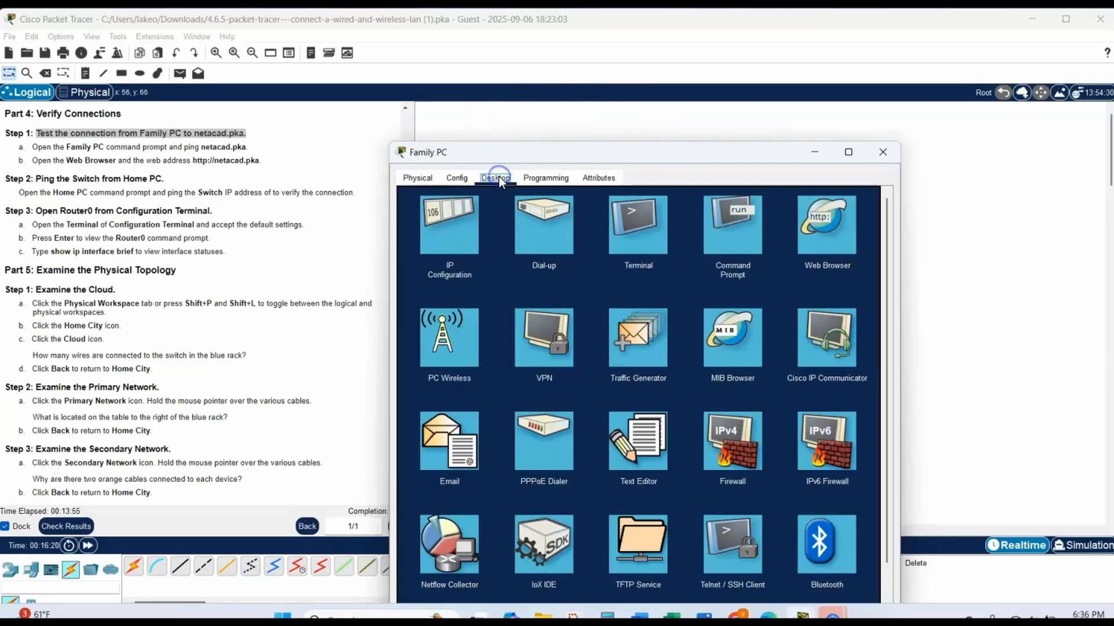
left_click(735, 228)
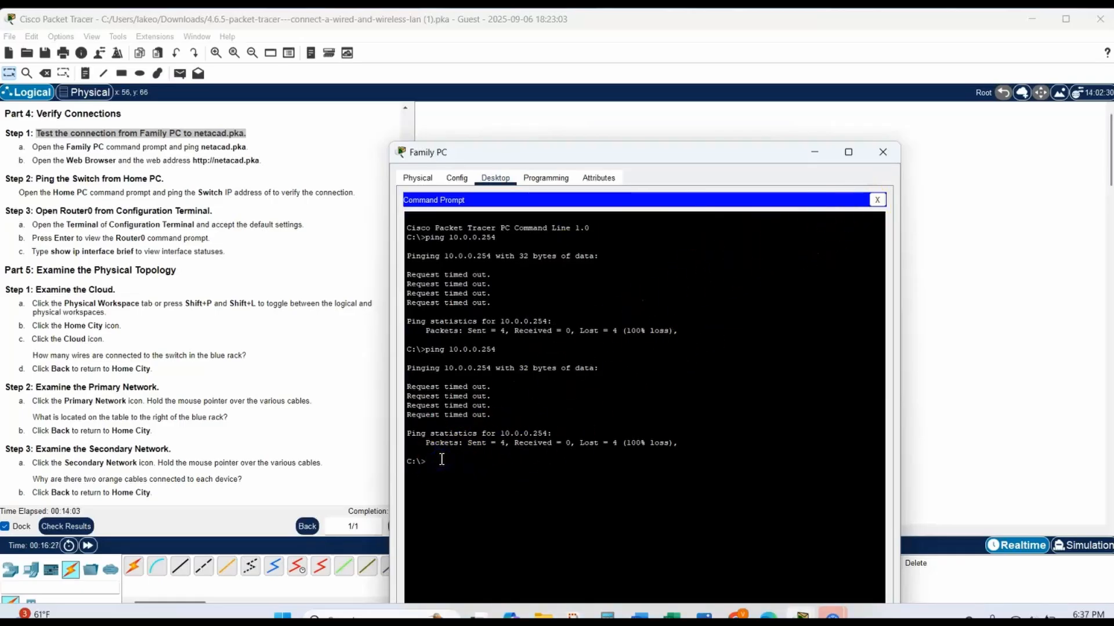
Step: Keep the Family PC window on top, check netacad.pka's address in the Addressing Table, and ping 10.0.0.254 from Family PC
key("Up")
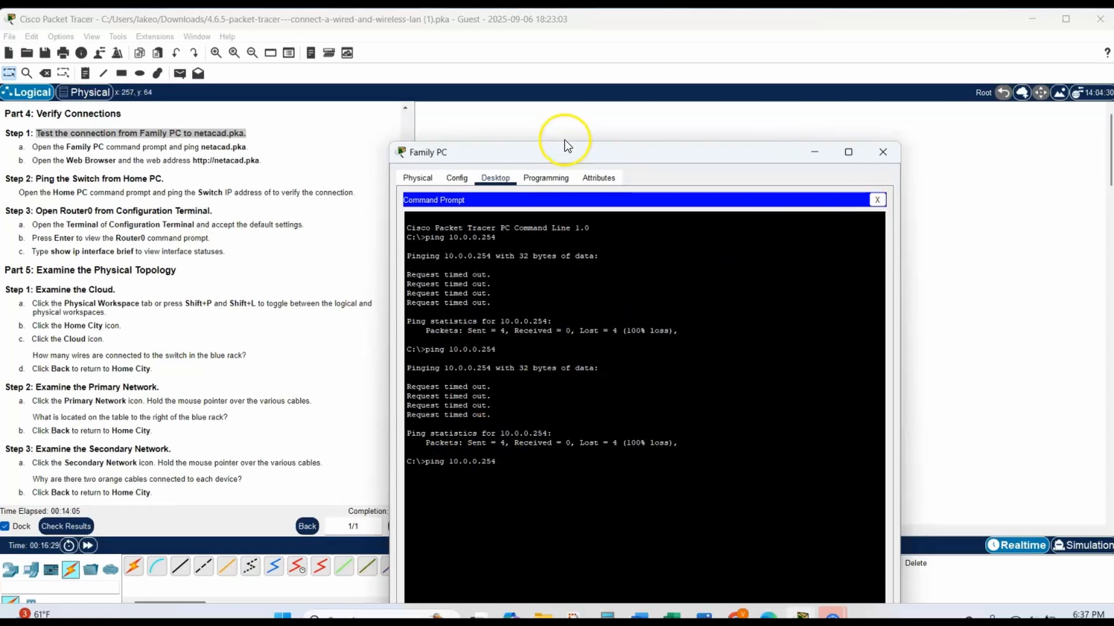
left_click_drag(563, 151, 735, 44)
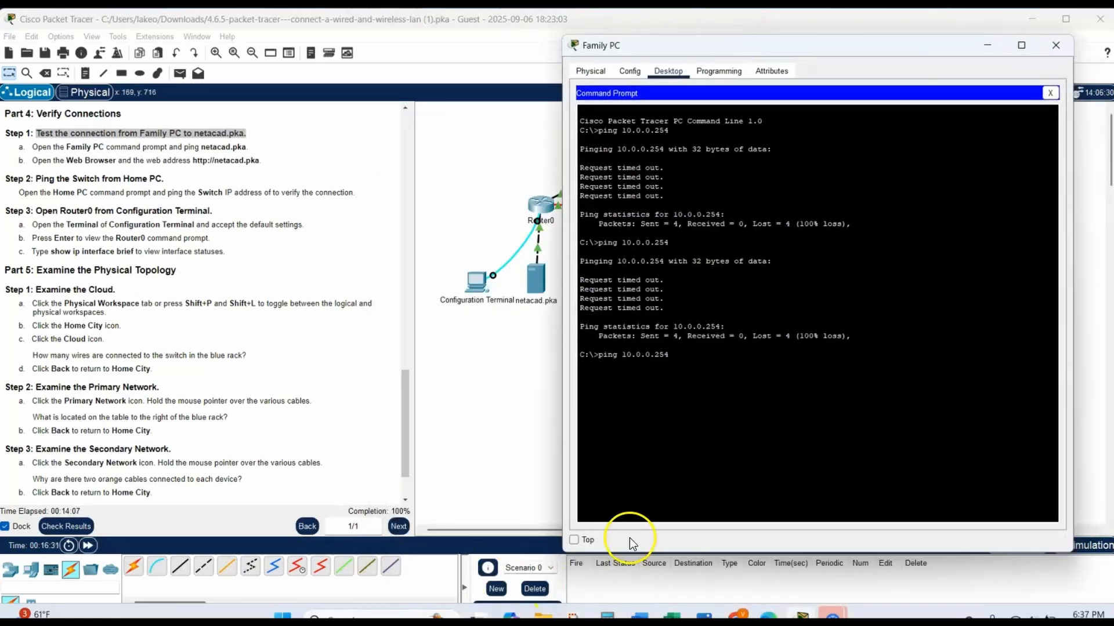
left_click(573, 540)
left_click_drag(679, 356, 619, 356)
left_click_drag(402, 410, 423, 112)
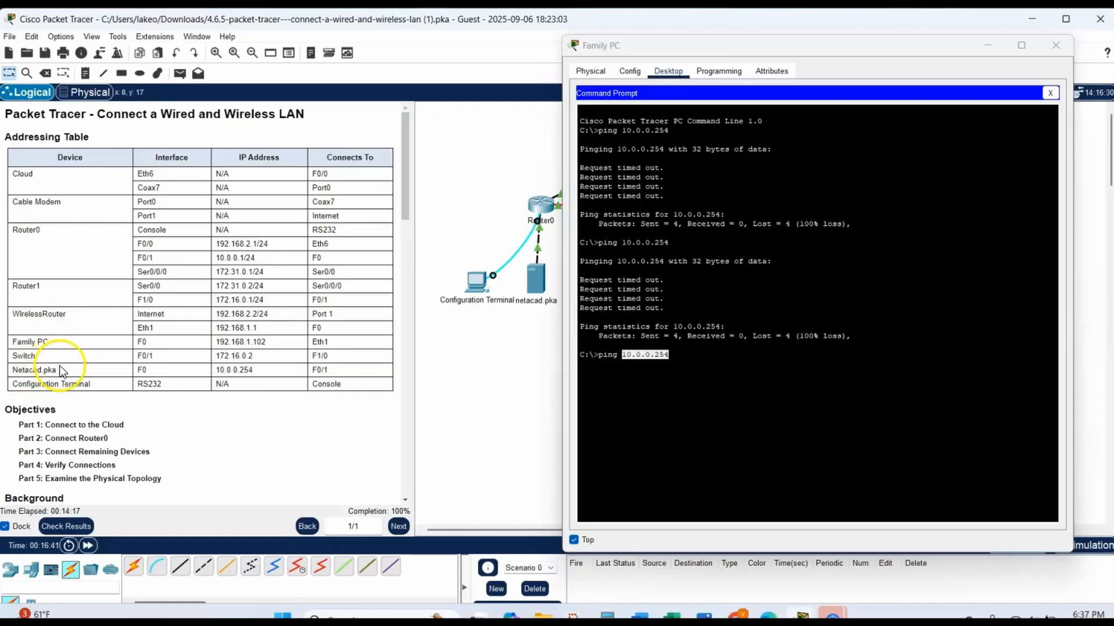
left_click_drag(258, 373, 213, 372)
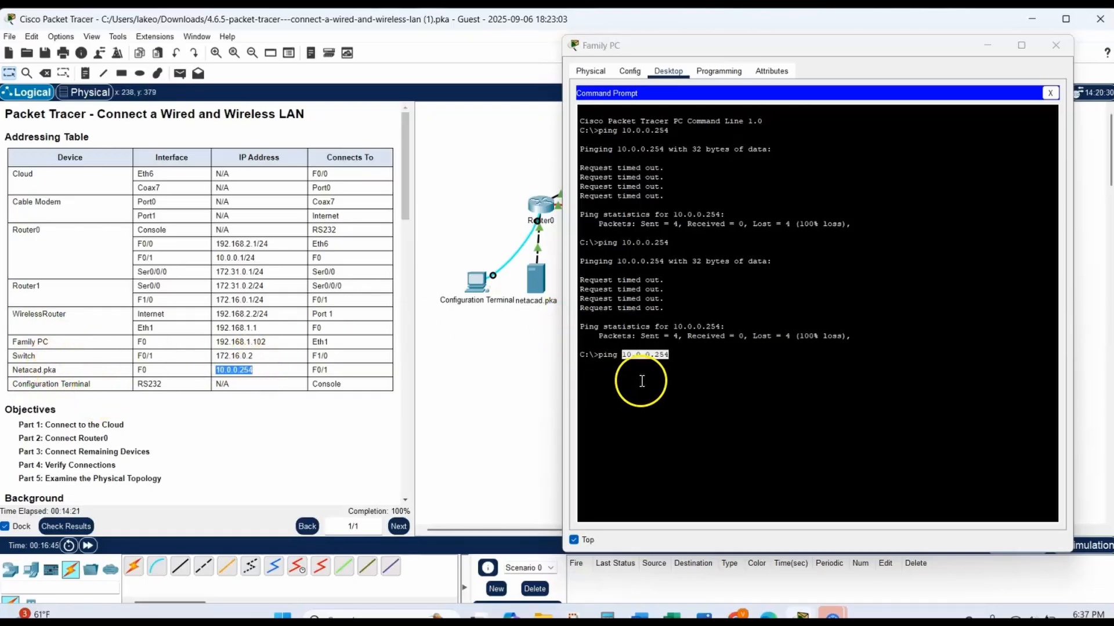
left_click(681, 361)
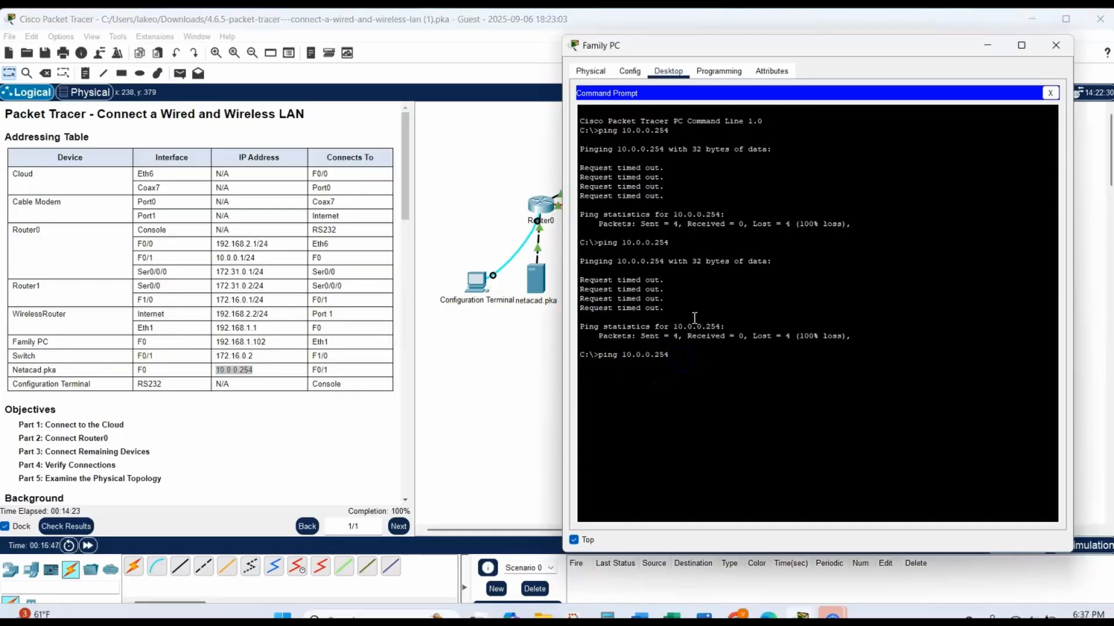
key("Return")
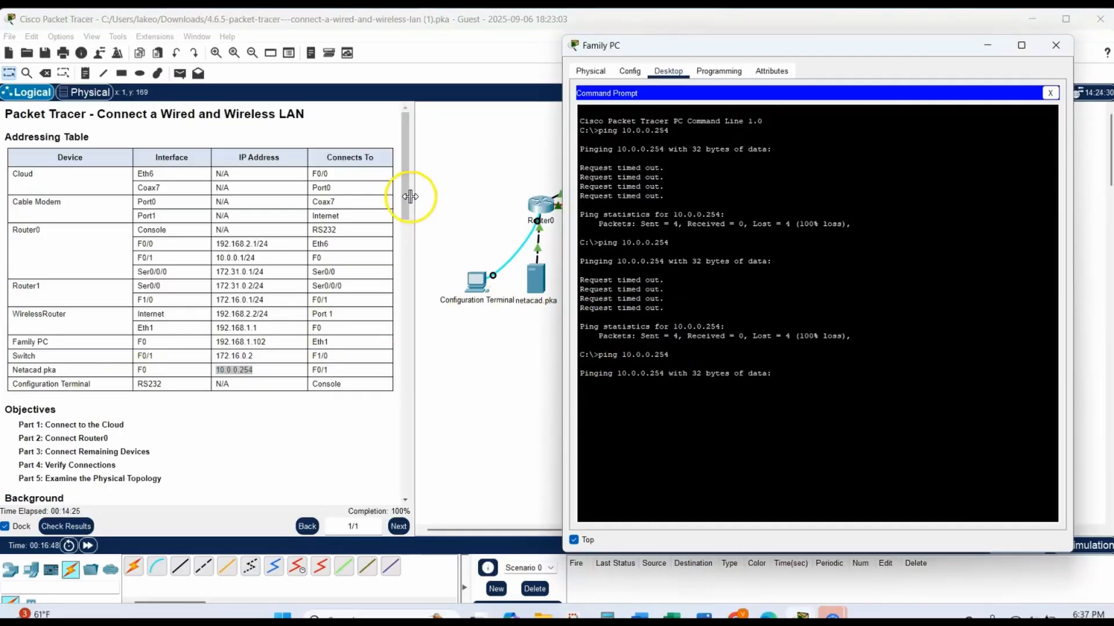
left_click_drag(408, 187, 426, 457)
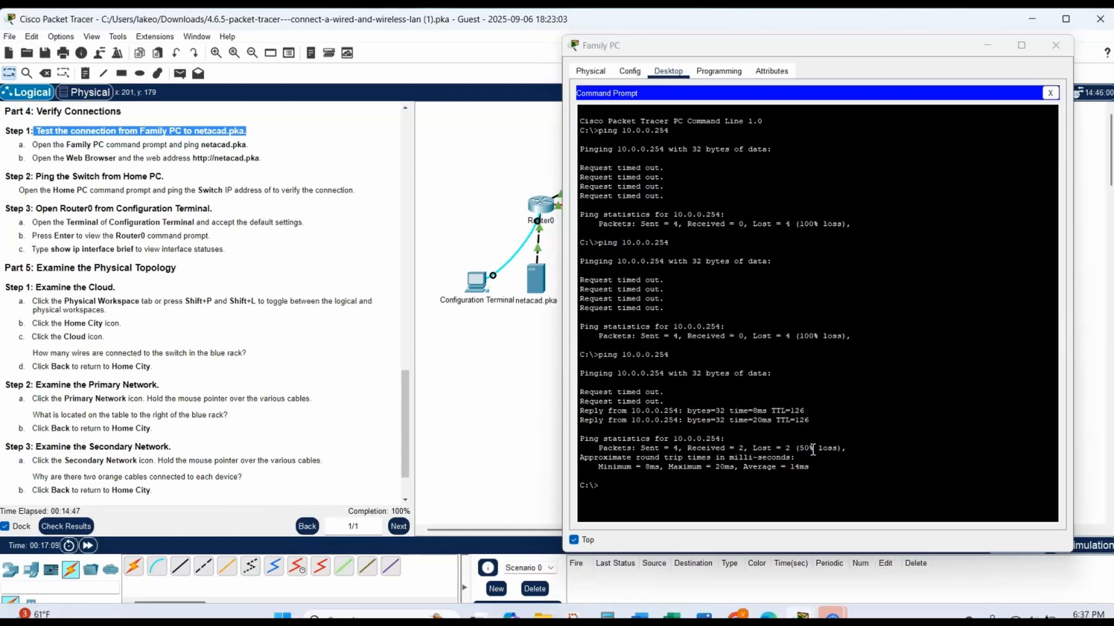
Step: Repeat the ping to 10.0.0.254 from Family PC and check the packet loss in its statistics
left_click(649, 482)
left_click(818, 317)
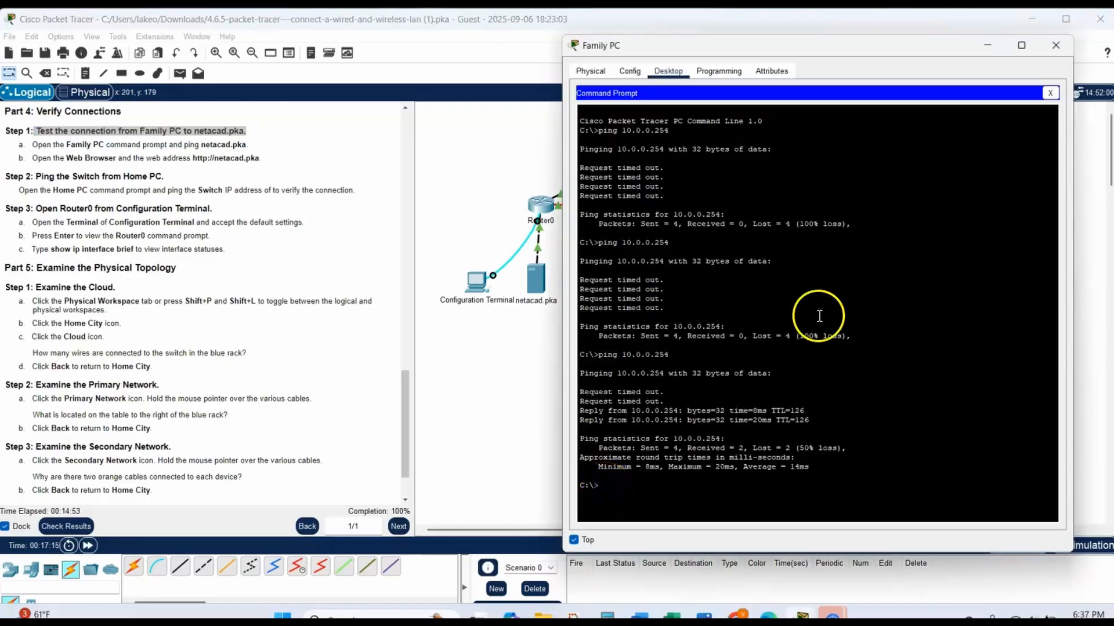
left_click(942, 264)
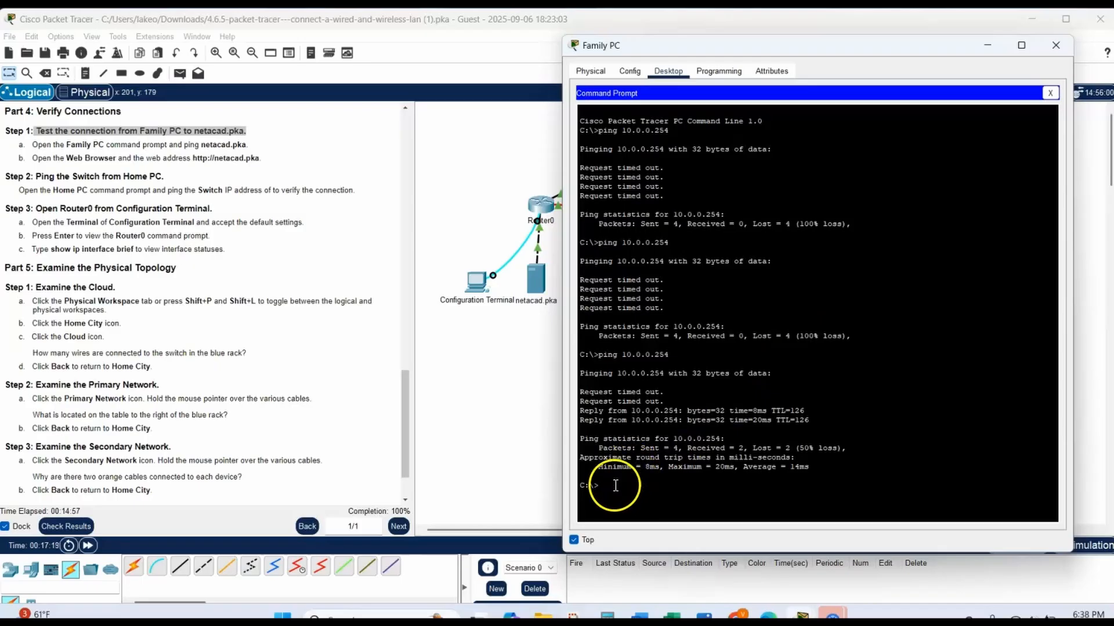
key("Up")
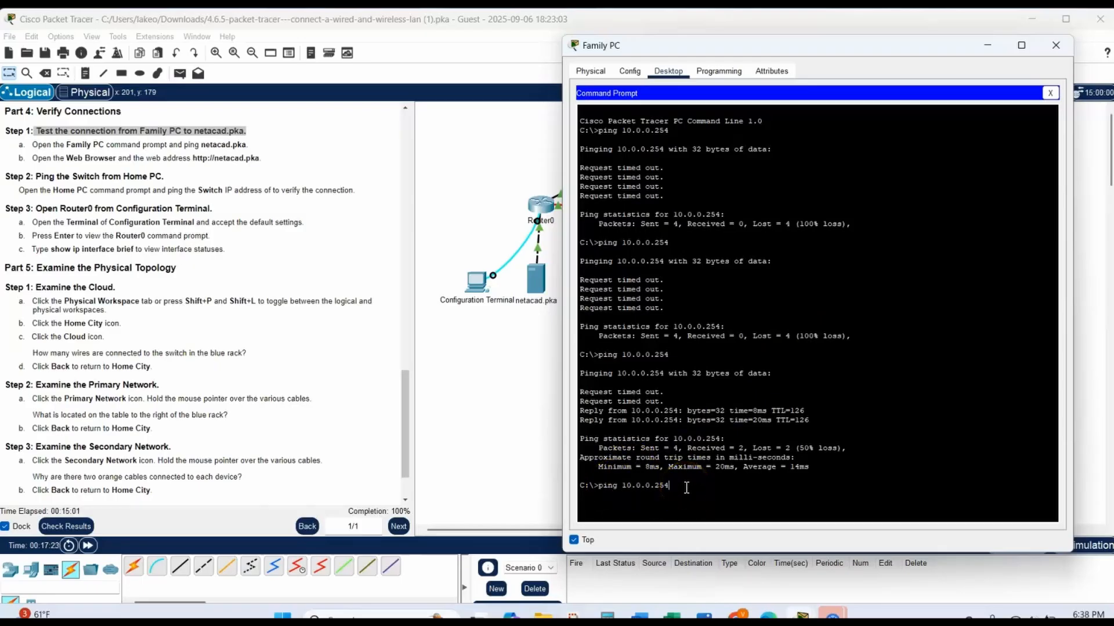
key("Return")
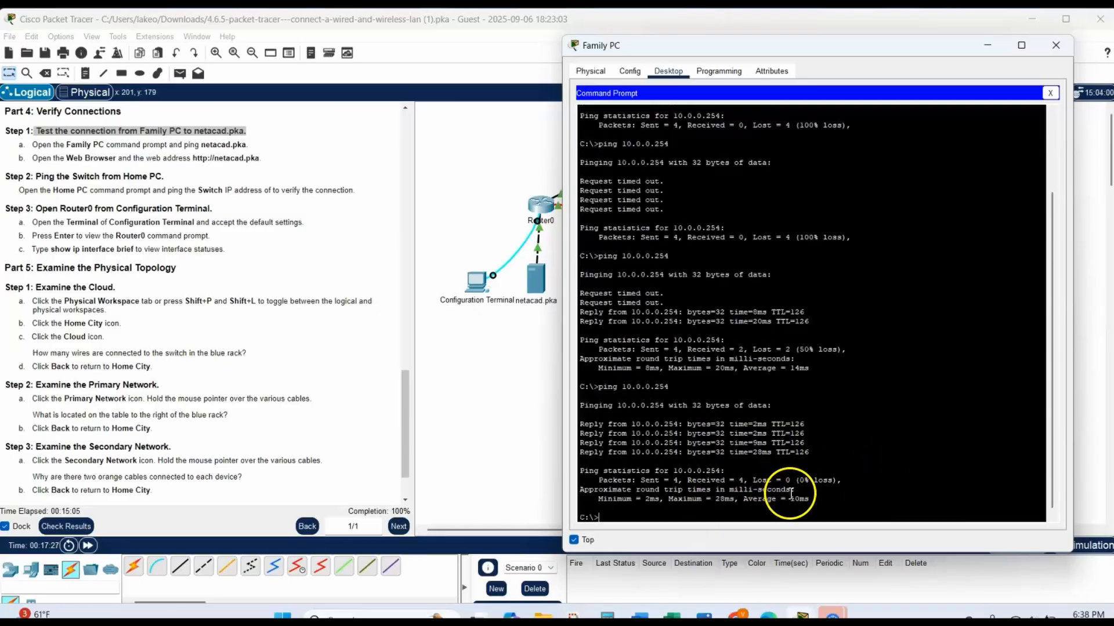
left_click_drag(799, 480, 832, 476)
left_click(933, 448)
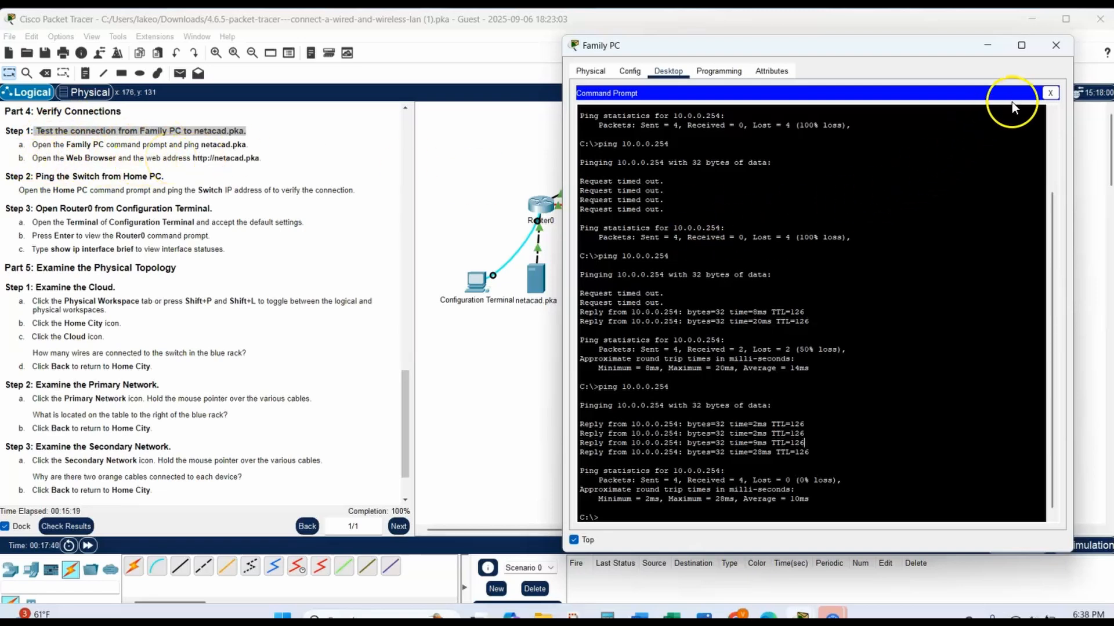
left_click(1049, 94)
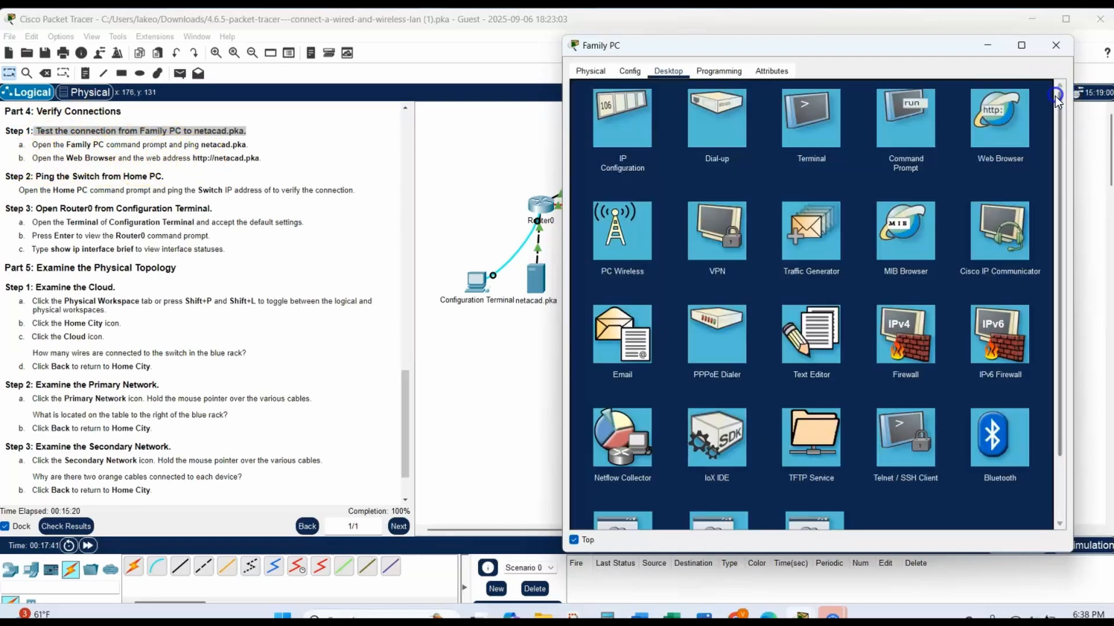
left_click(1004, 113)
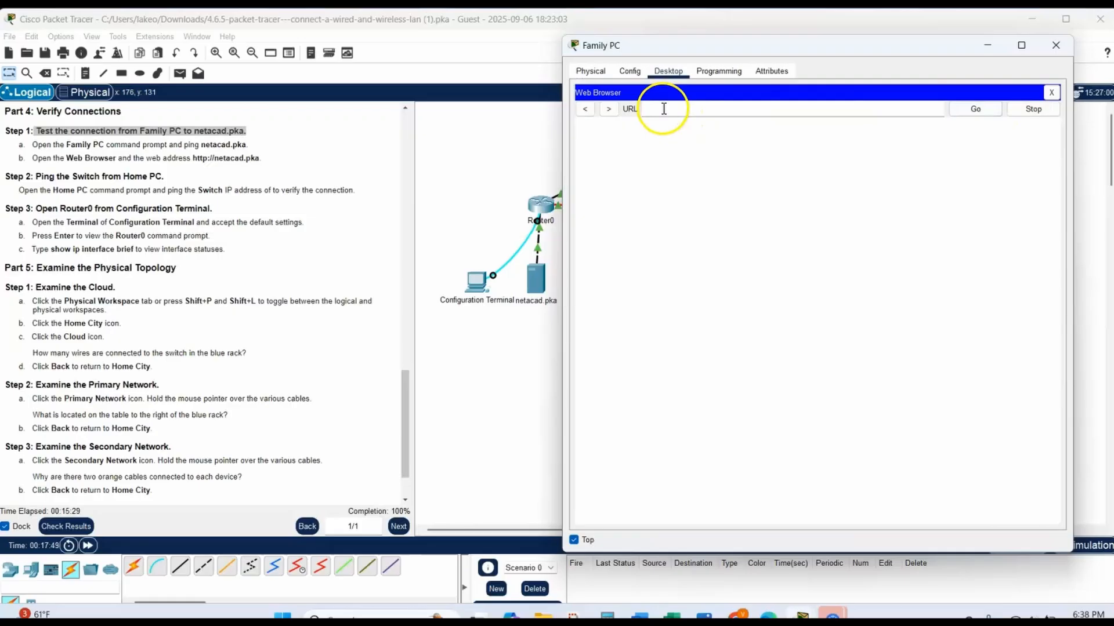
left_click(663, 108)
type("http://netacad.pka")
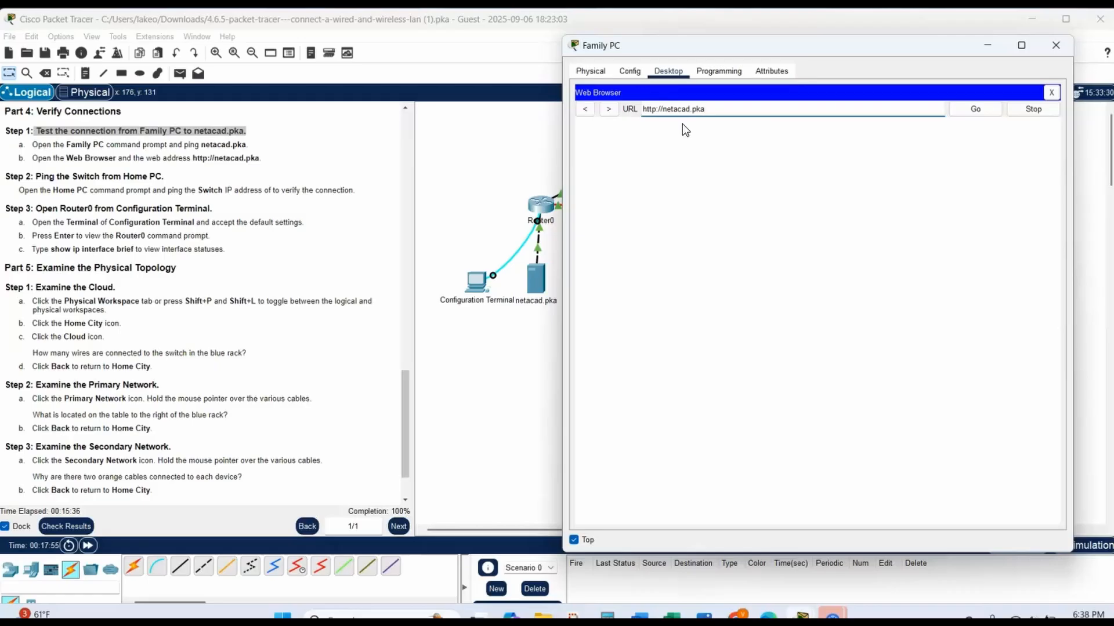
key("Return")
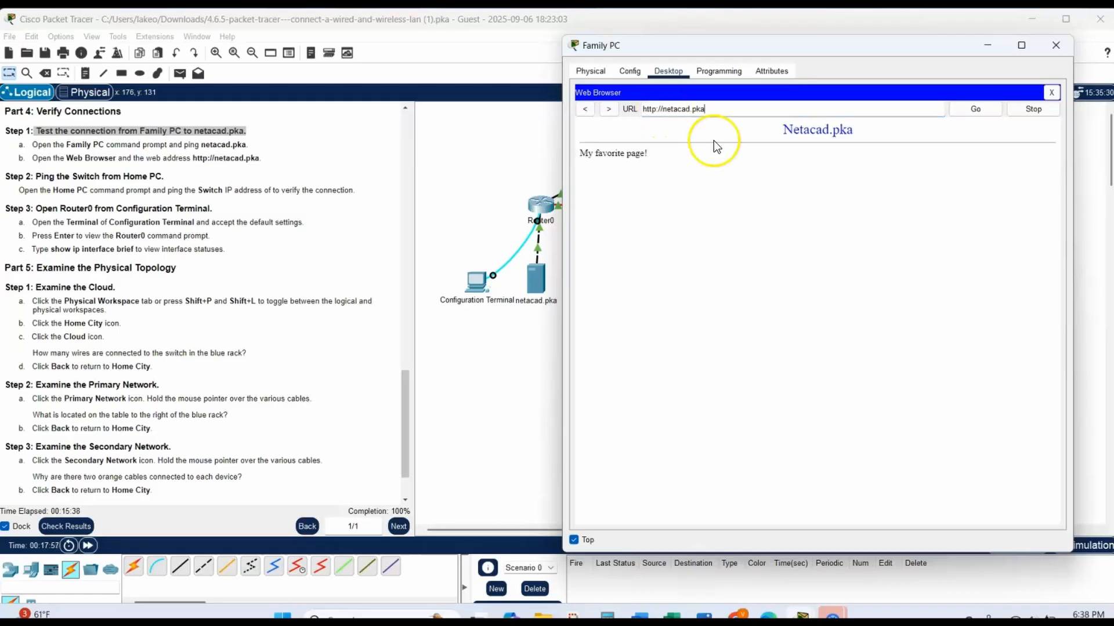
left_click(781, 126)
left_click_drag(781, 126, 830, 124)
left_click(858, 127)
left_click(651, 160)
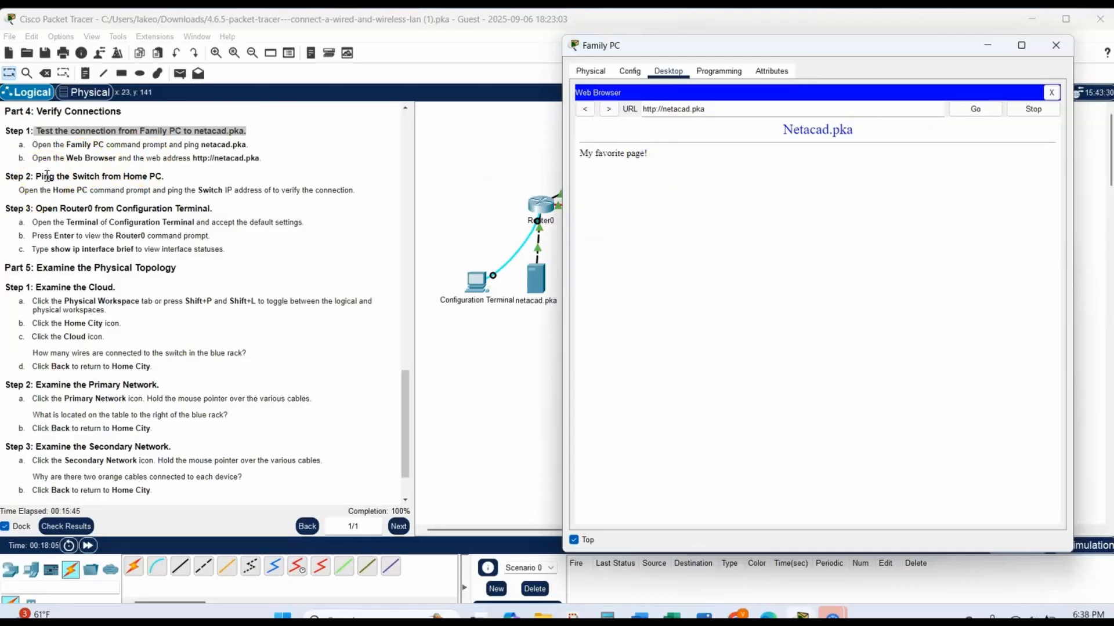
Step: Close the Family PC window and open the Command Prompt on Home PC for Part 4 Step 2
left_click_drag(36, 176, 165, 176)
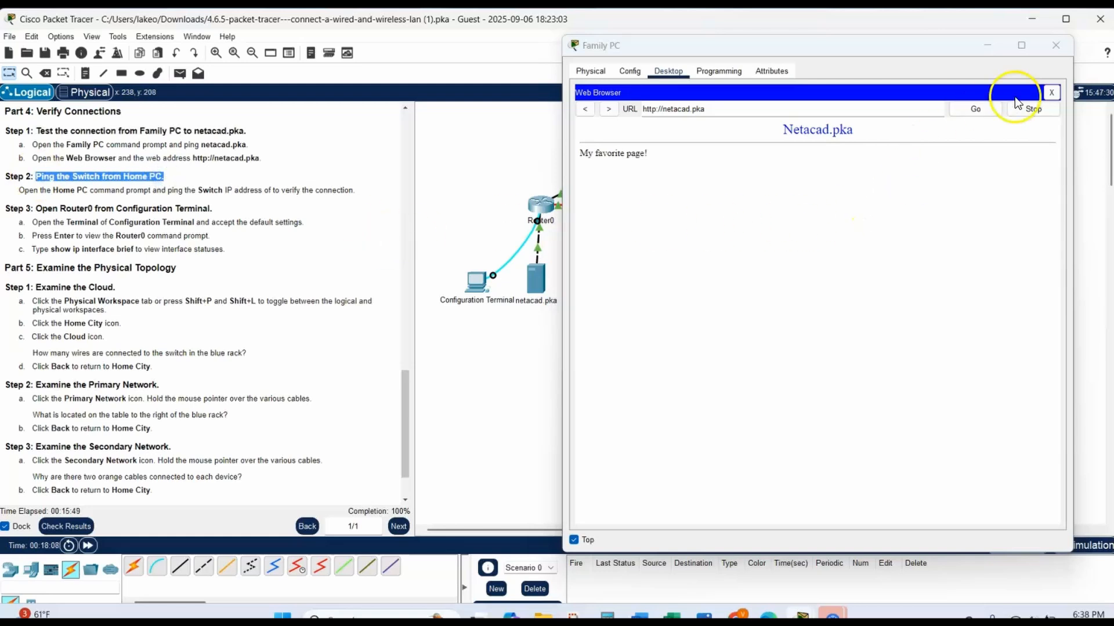
left_click(1053, 44)
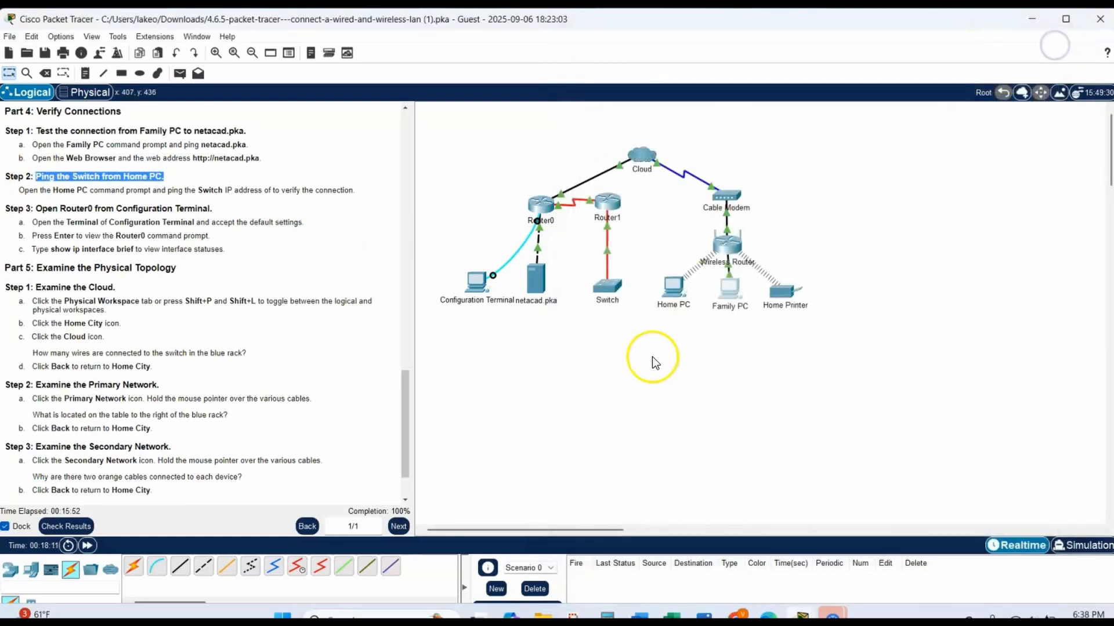
left_click(676, 288)
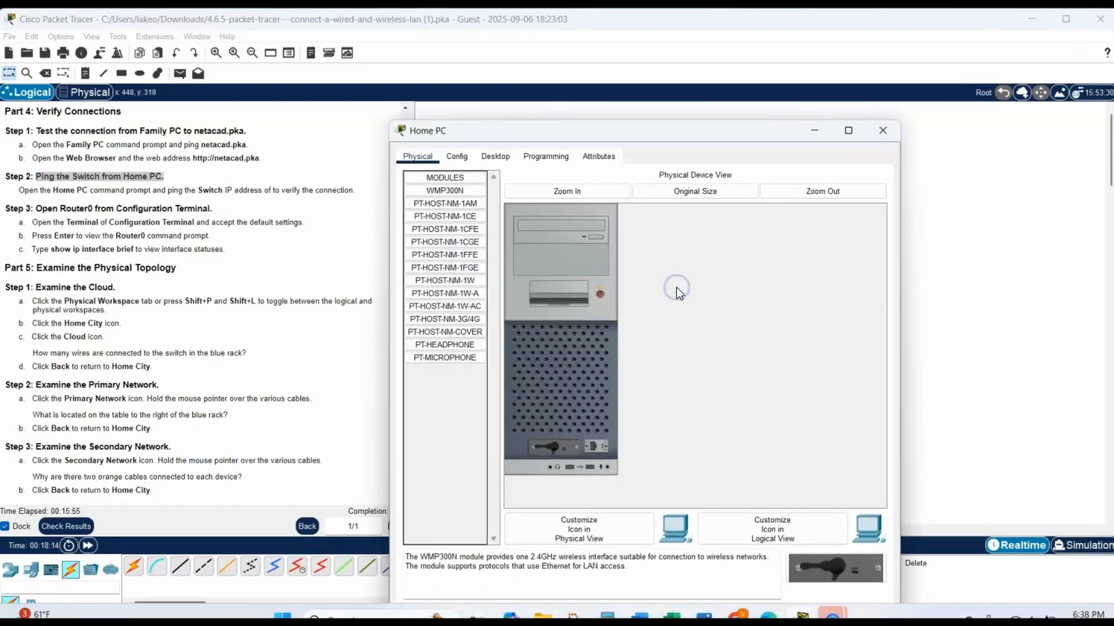
left_click(499, 158)
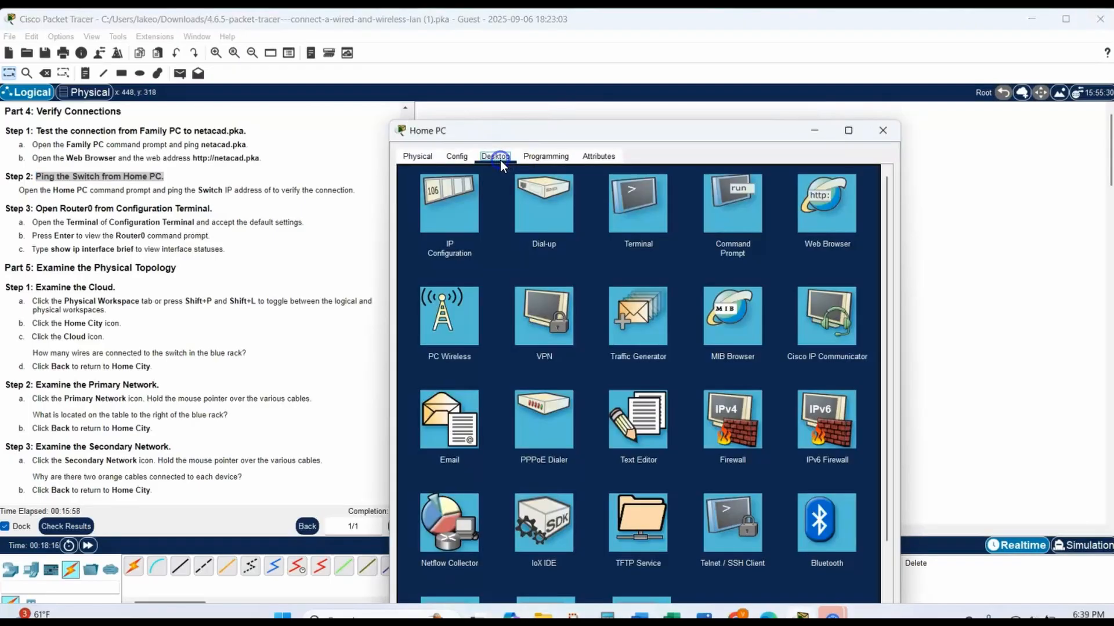
left_click(738, 202)
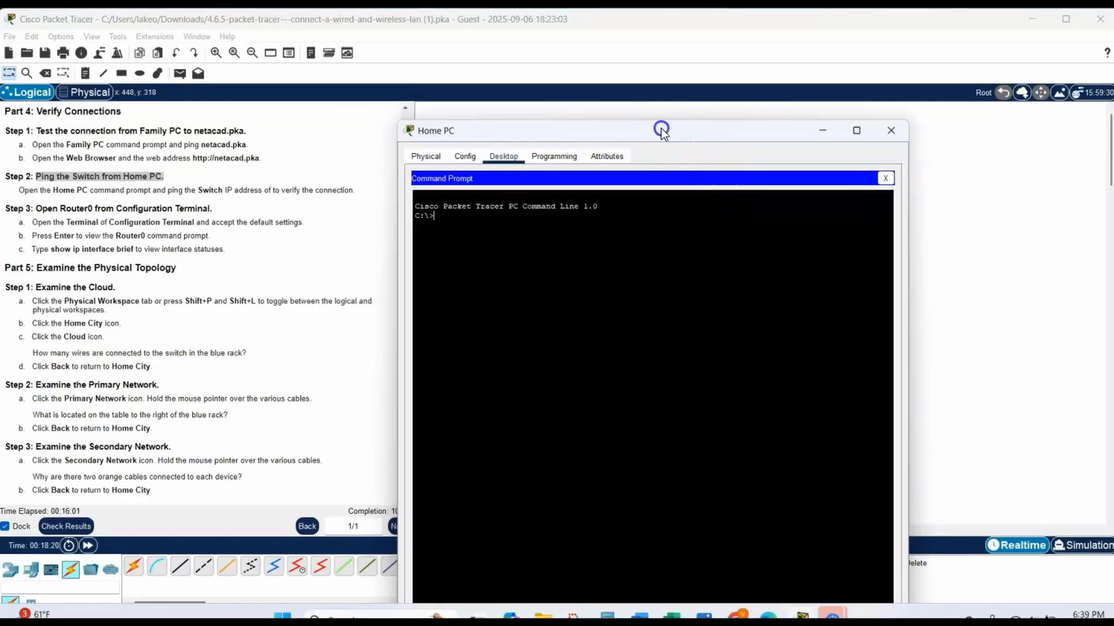
Step: Keep the Home PC window on top, look up the Switch's address in the Addressing Table, and ping 172.16.0.2 from Home PC
left_click_drag(659, 127, 866, 36)
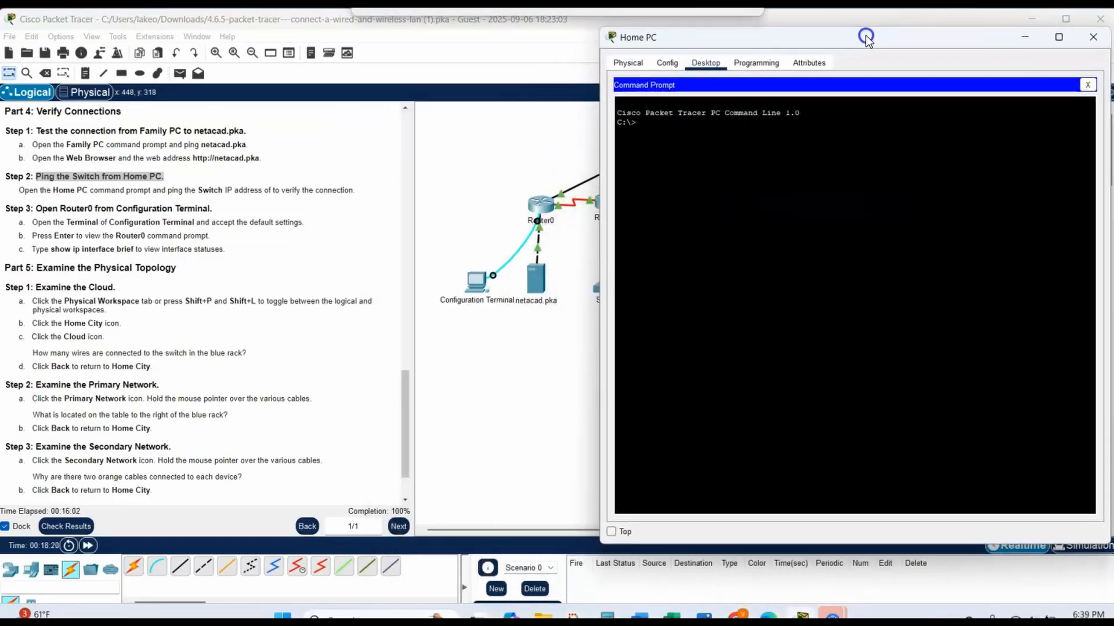
left_click(612, 531)
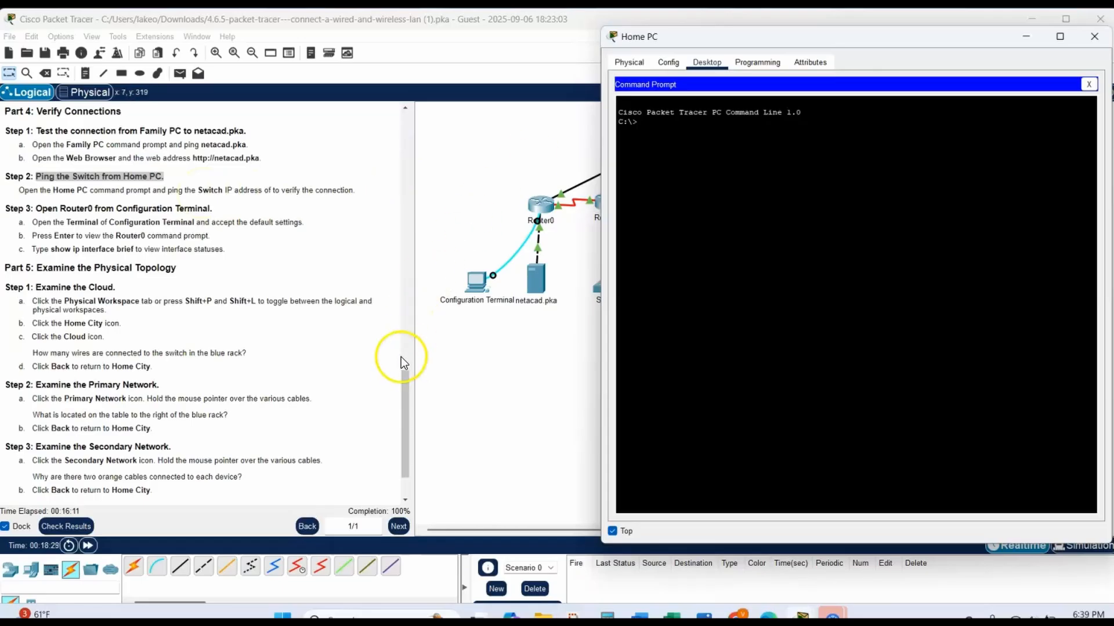
left_click_drag(405, 391, 430, 113)
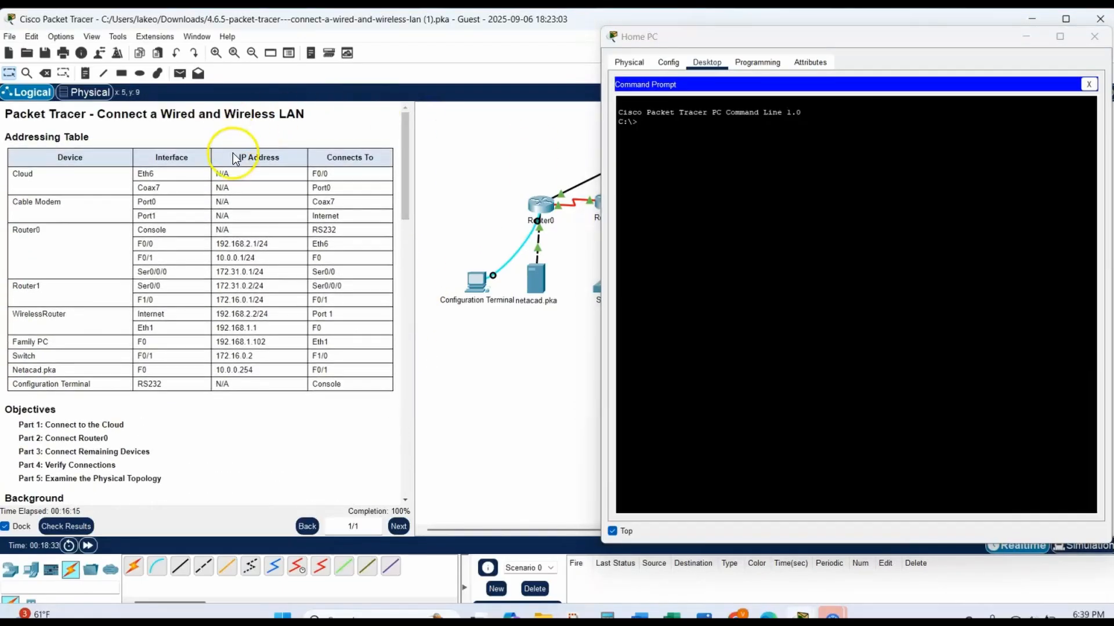
left_click_drag(255, 356, 211, 356)
left_click(641, 121)
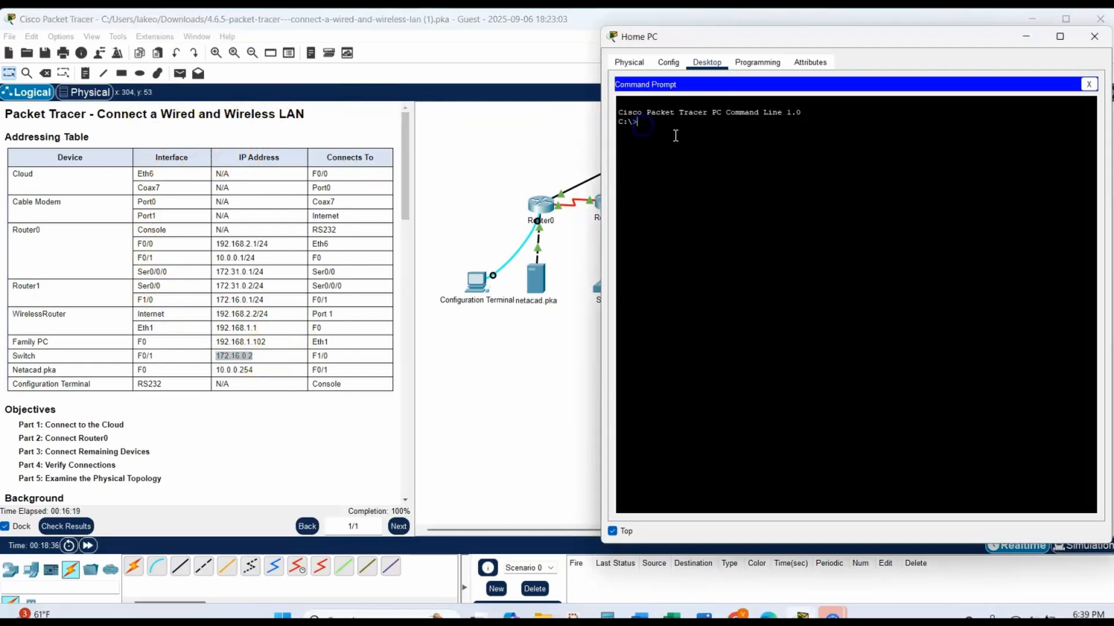
type("ping 172.16.0.2")
key("Return")
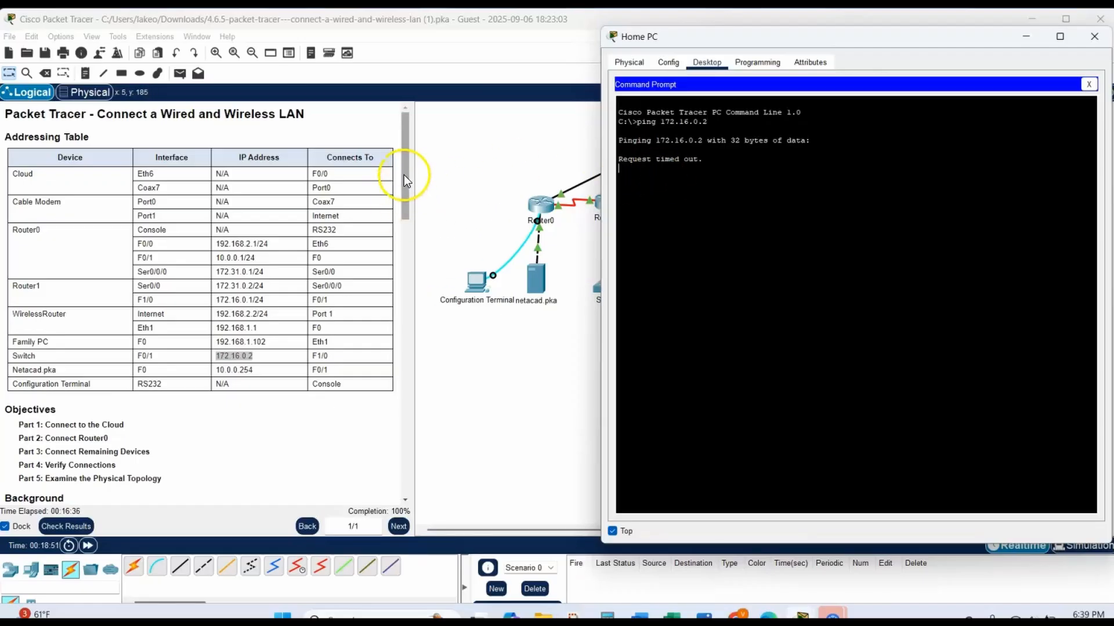
Step: Return to the Part 4 instructions, repeat the ping to 172.16.0.2 from Home PC, and check the packet loss
left_click_drag(404, 175, 386, 433)
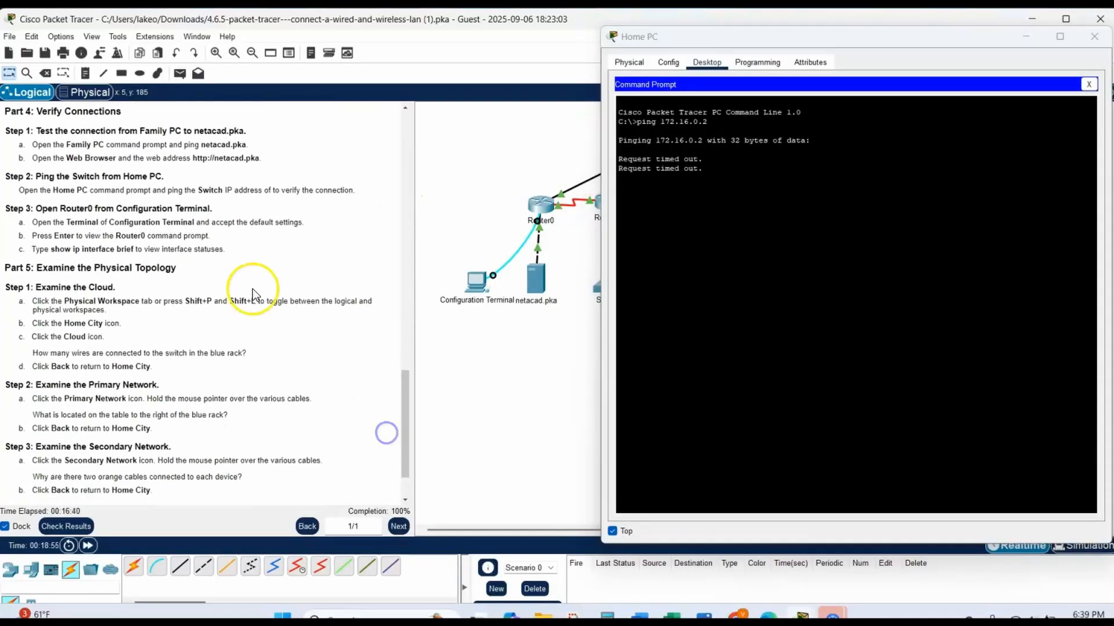
left_click_drag(35, 177, 169, 178)
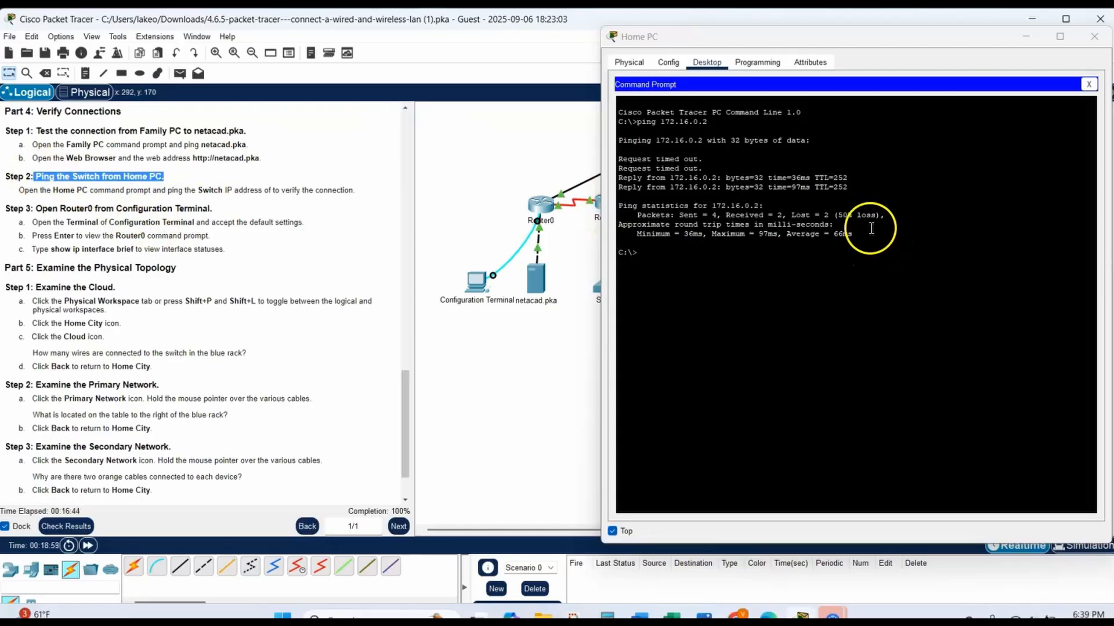
left_click(656, 257)
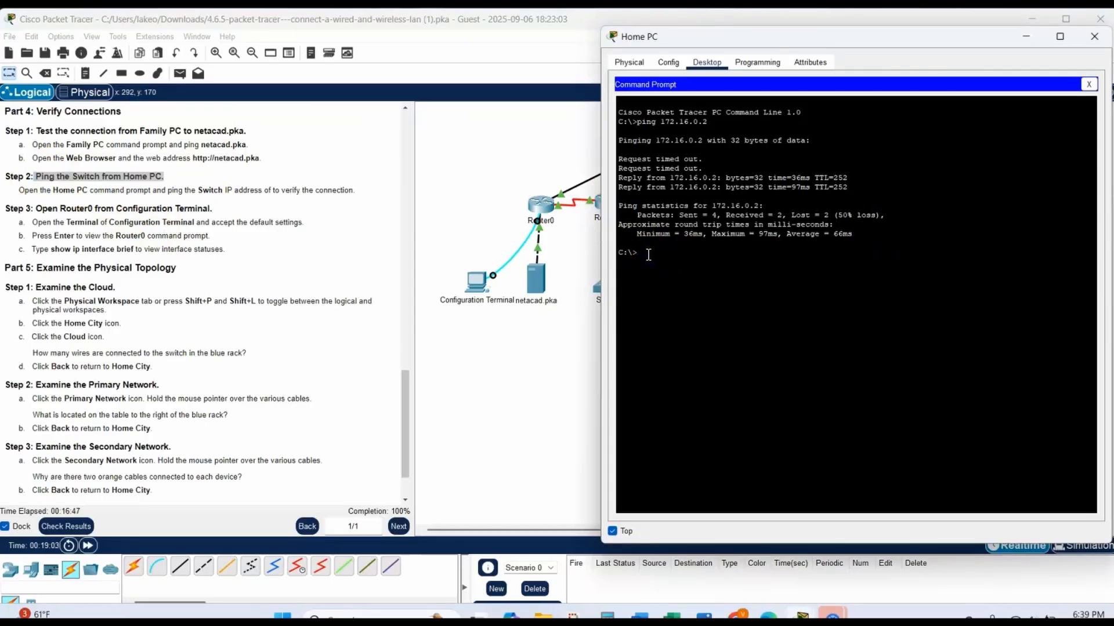
key("Up")
key("Return")
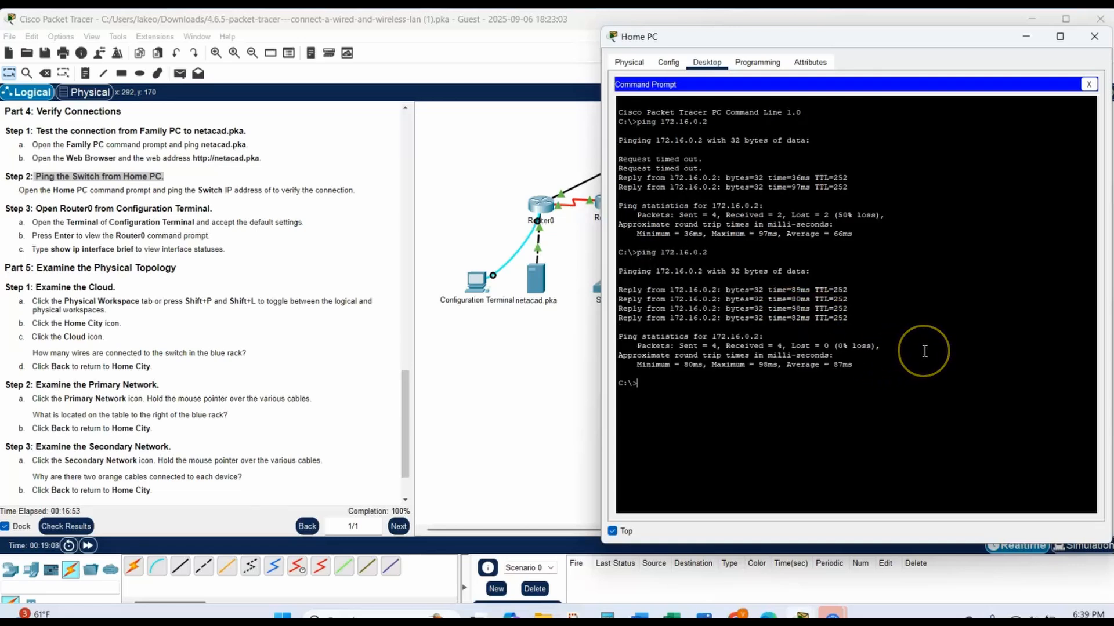
left_click_drag(873, 346, 838, 346)
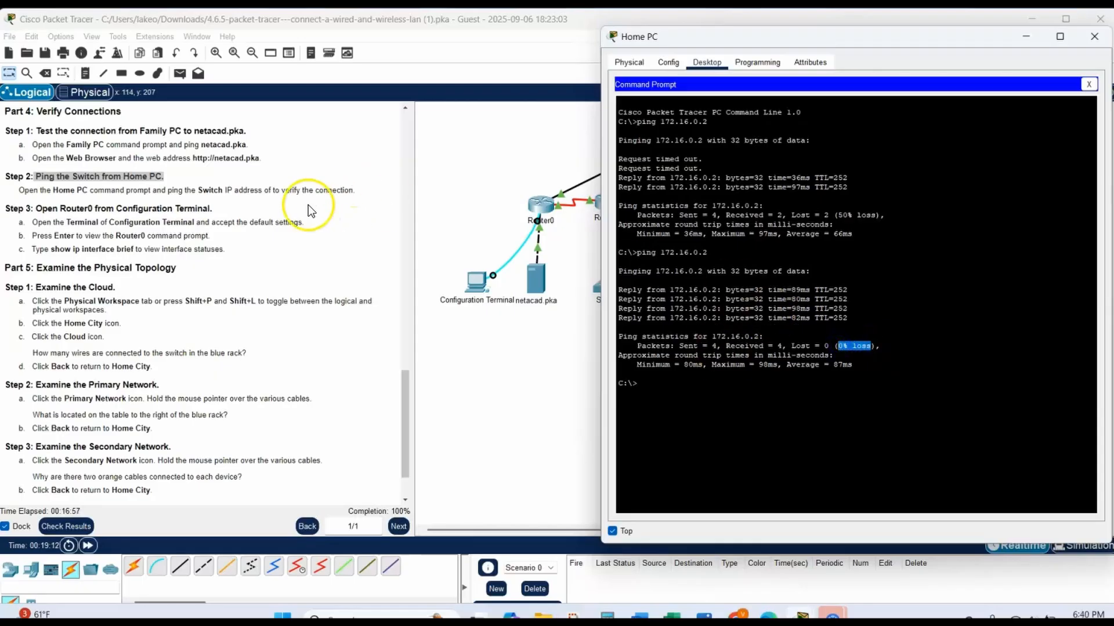
Step: Close the Home PC window and open the Terminal on Configuration Terminal with the default port settings
left_click_drag(36, 208, 224, 215)
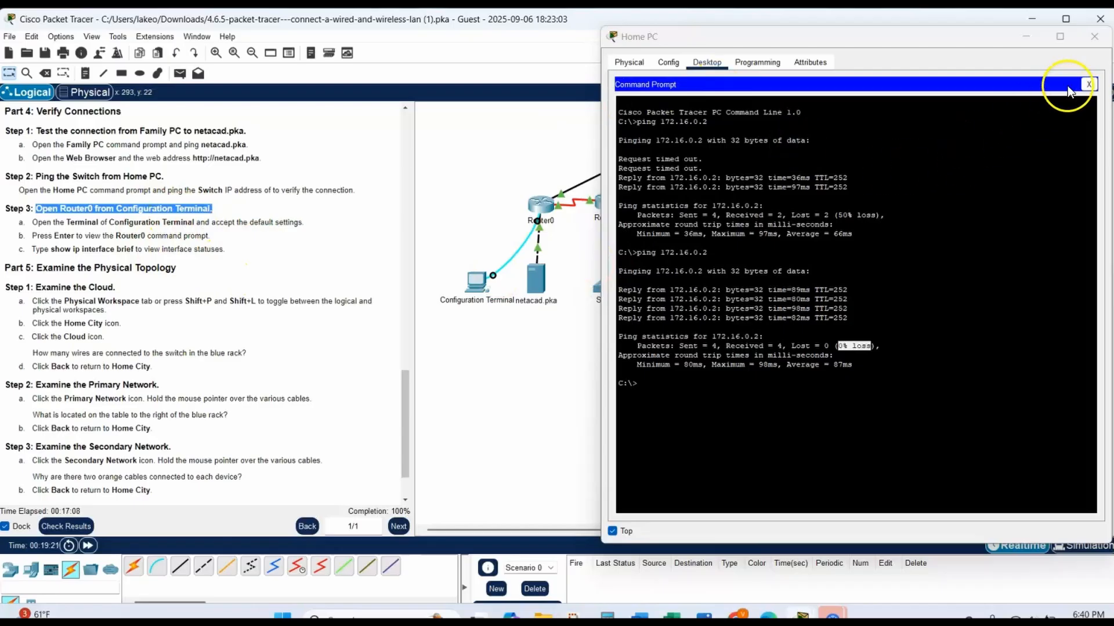
left_click(1094, 38)
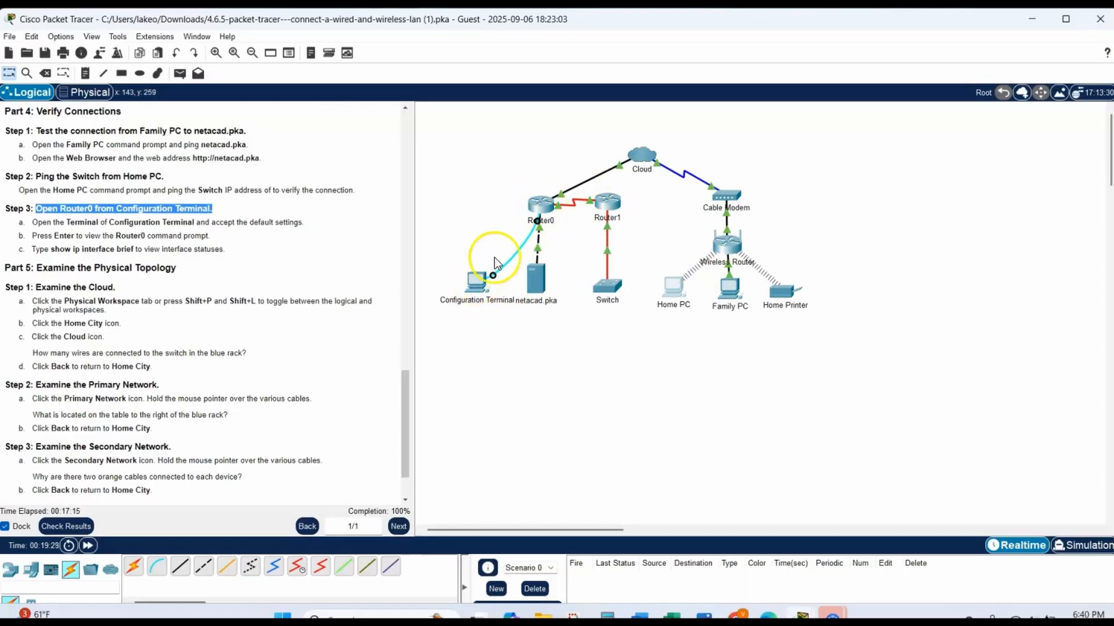
left_click(474, 283)
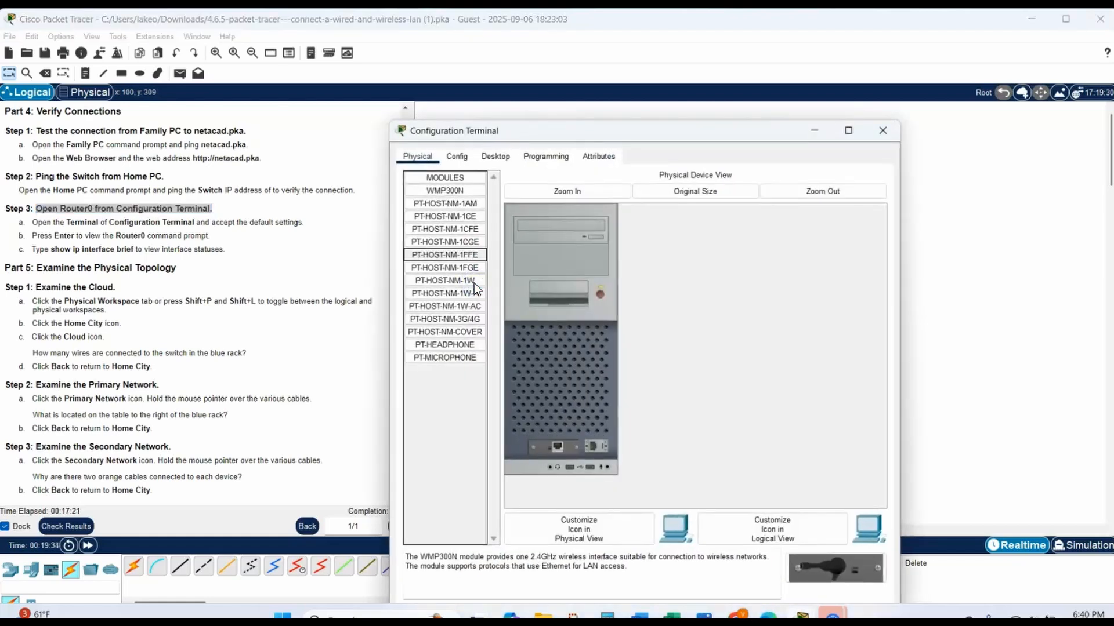
left_click(496, 158)
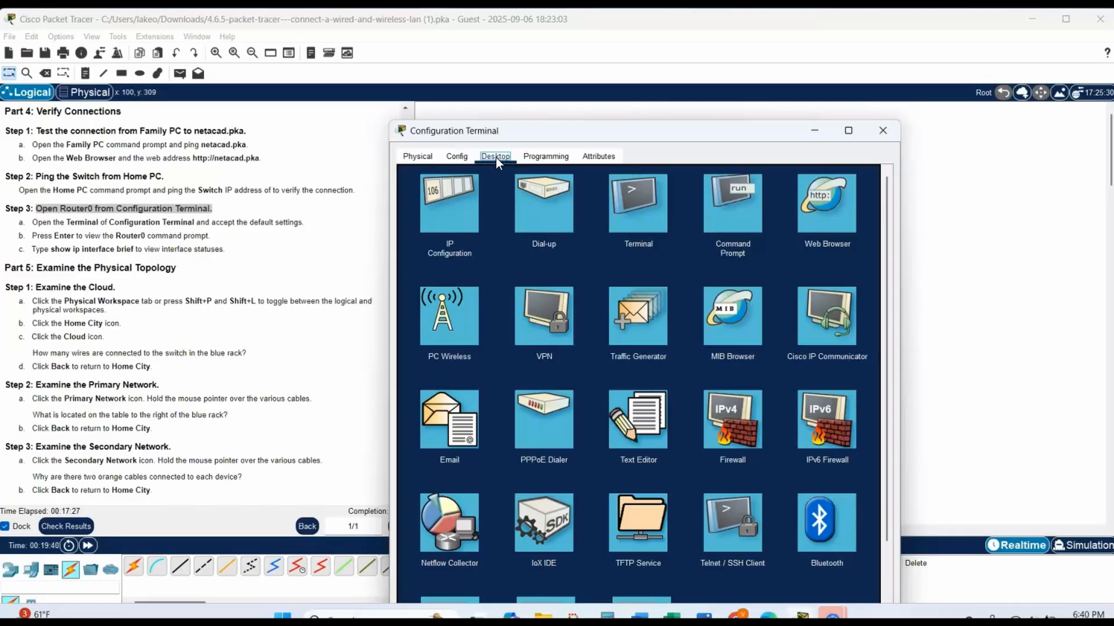
left_click(640, 195)
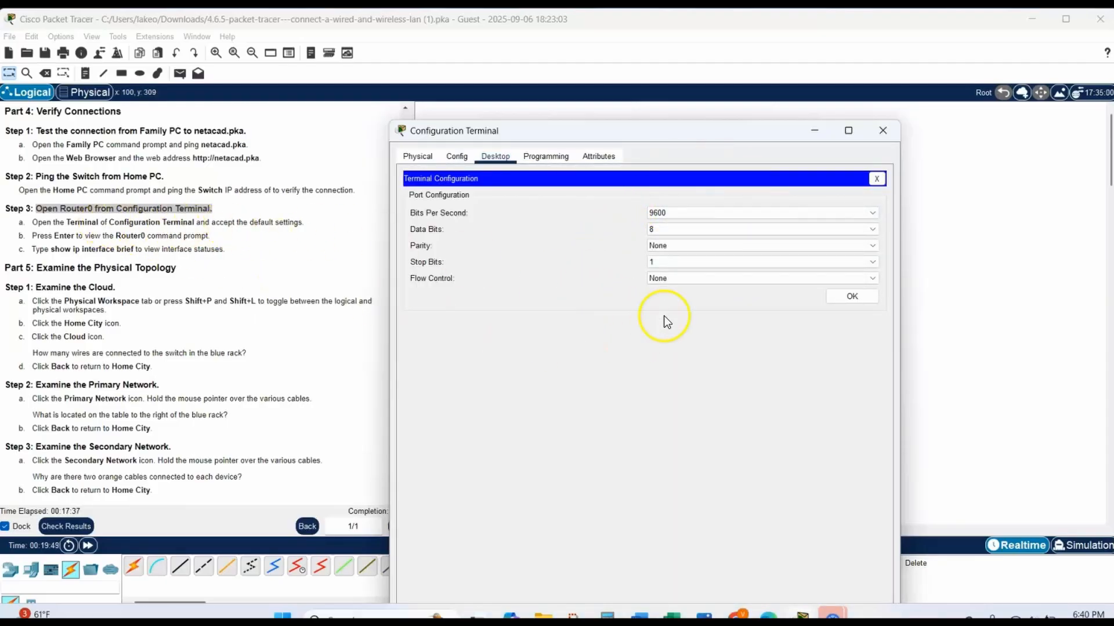
left_click(845, 297)
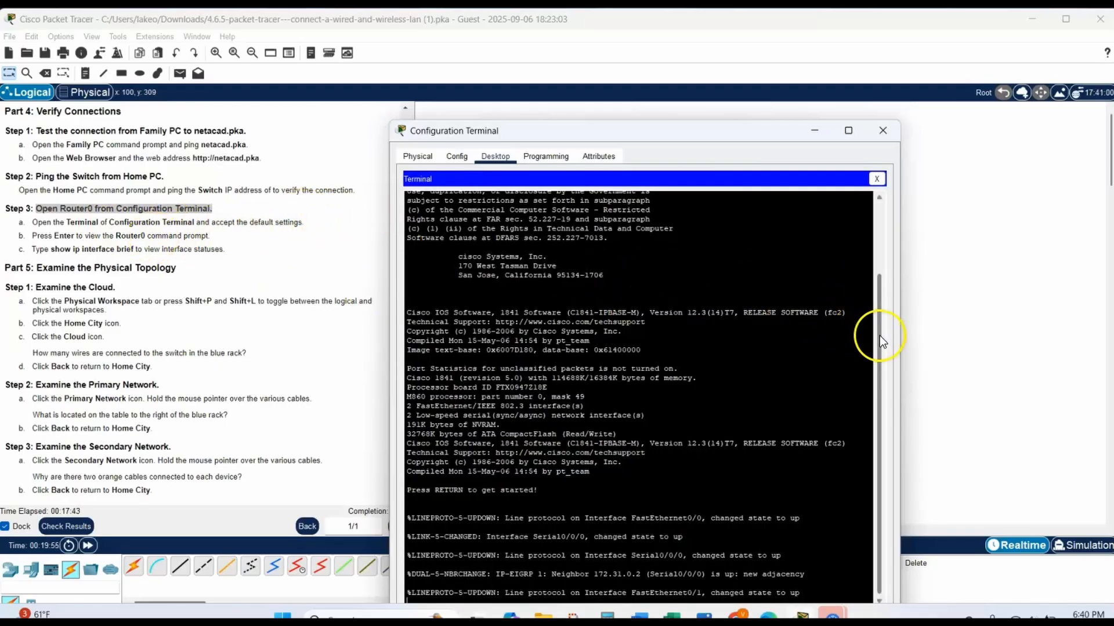
Step: Keep the Configuration Terminal window on top and run show ip interface brief at the Router0 prompt
scroll(879, 335, "down", 1)
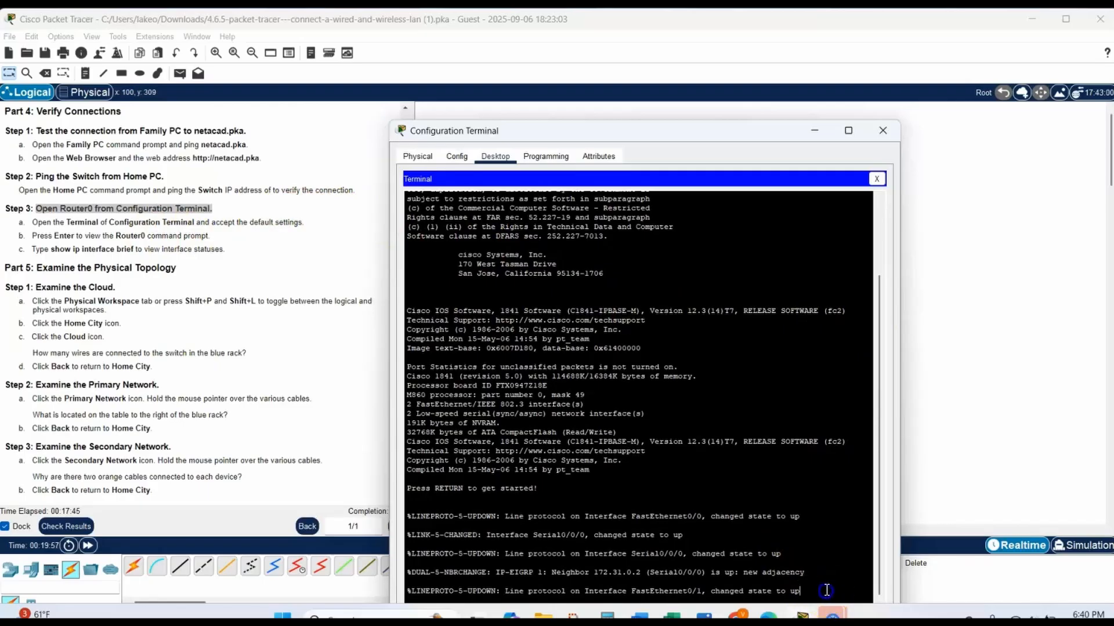
left_click_drag(690, 135, 839, 41)
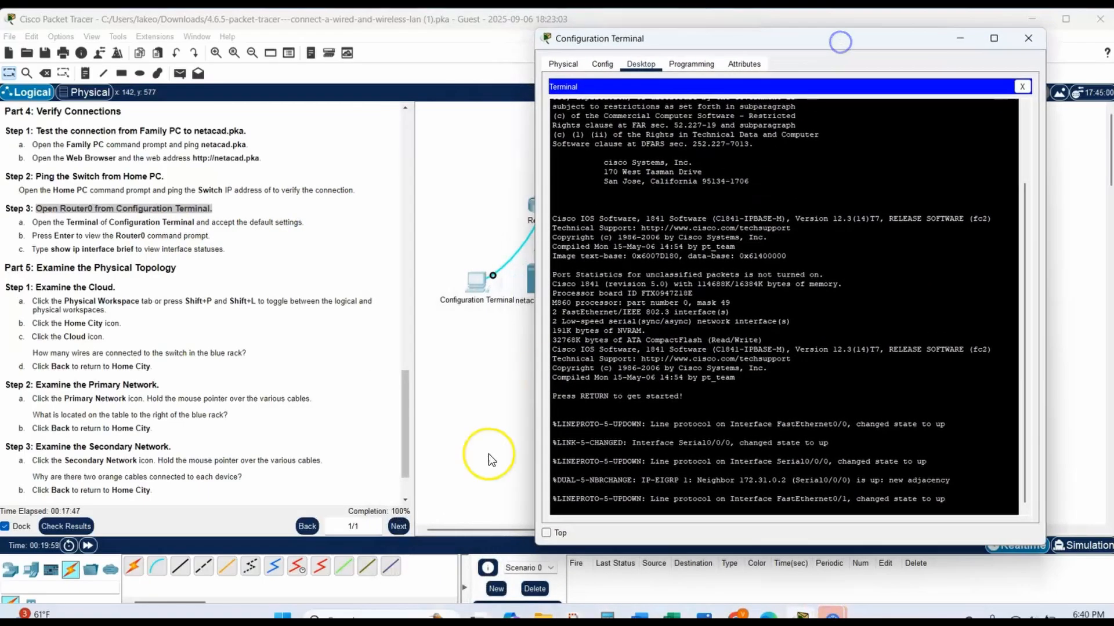
left_click(545, 533)
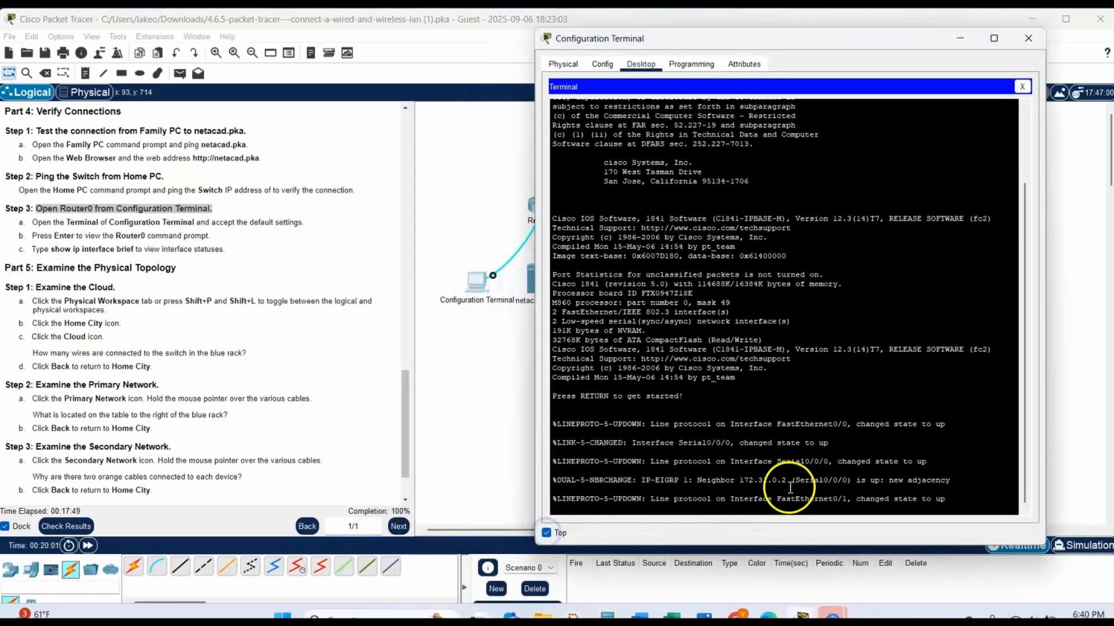
left_click(940, 497)
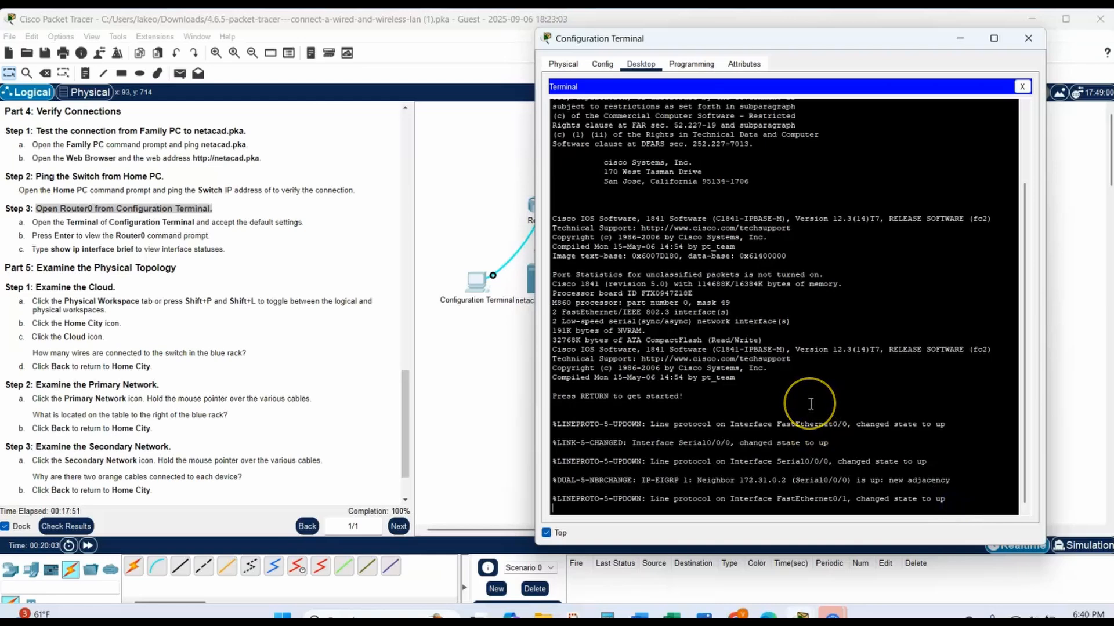
key("Return")
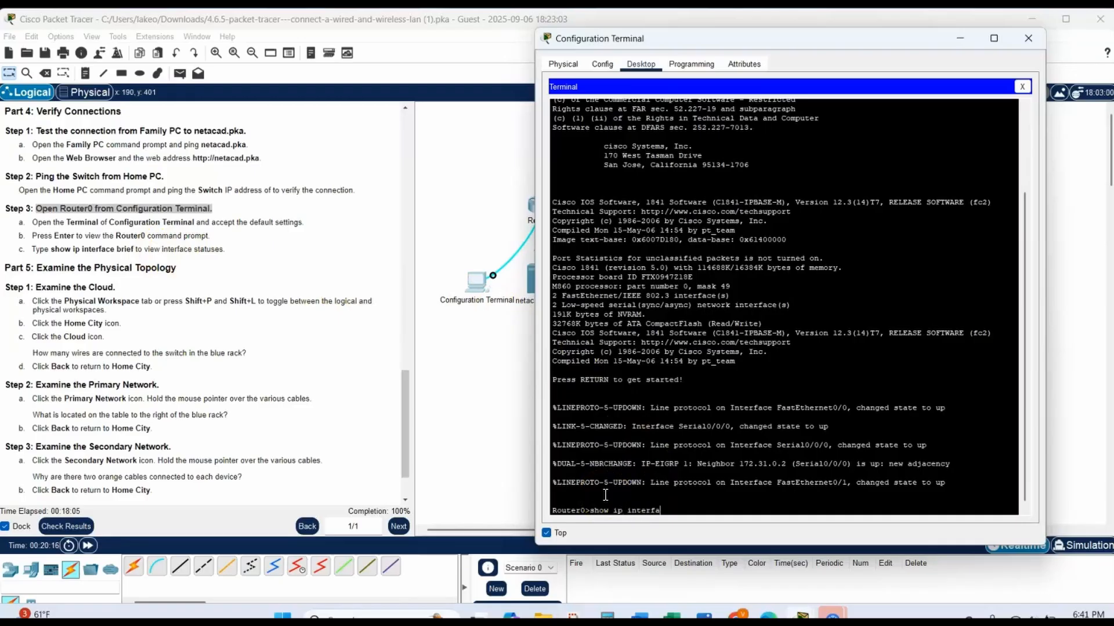
key("Return")
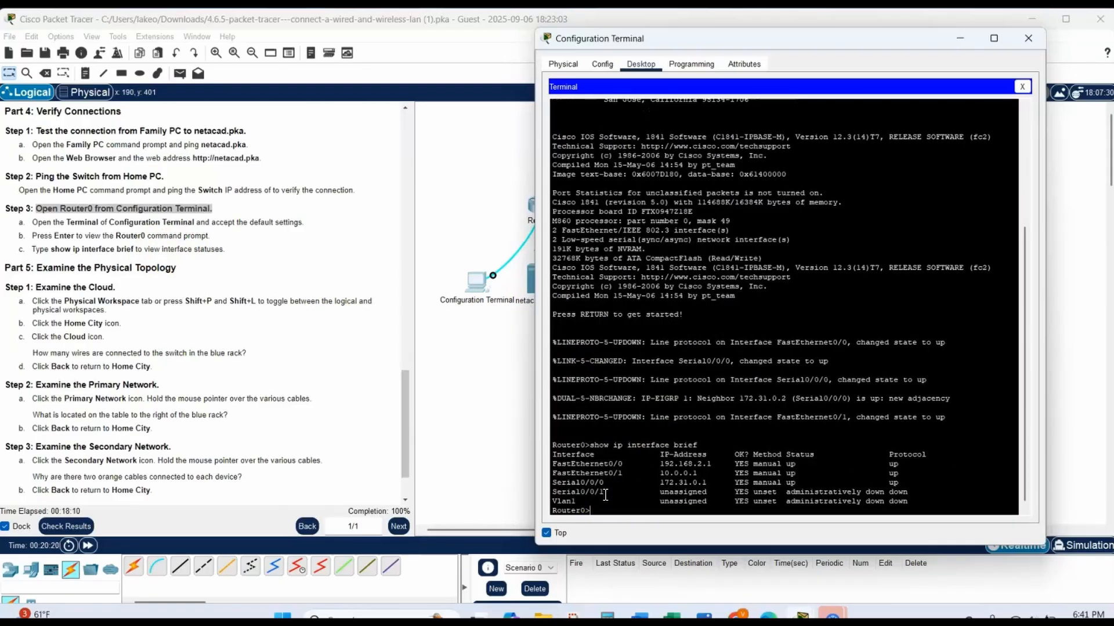
Step: Examine the status and protocol of each Router0 interface in the show ip interface brief output
left_click(618, 493)
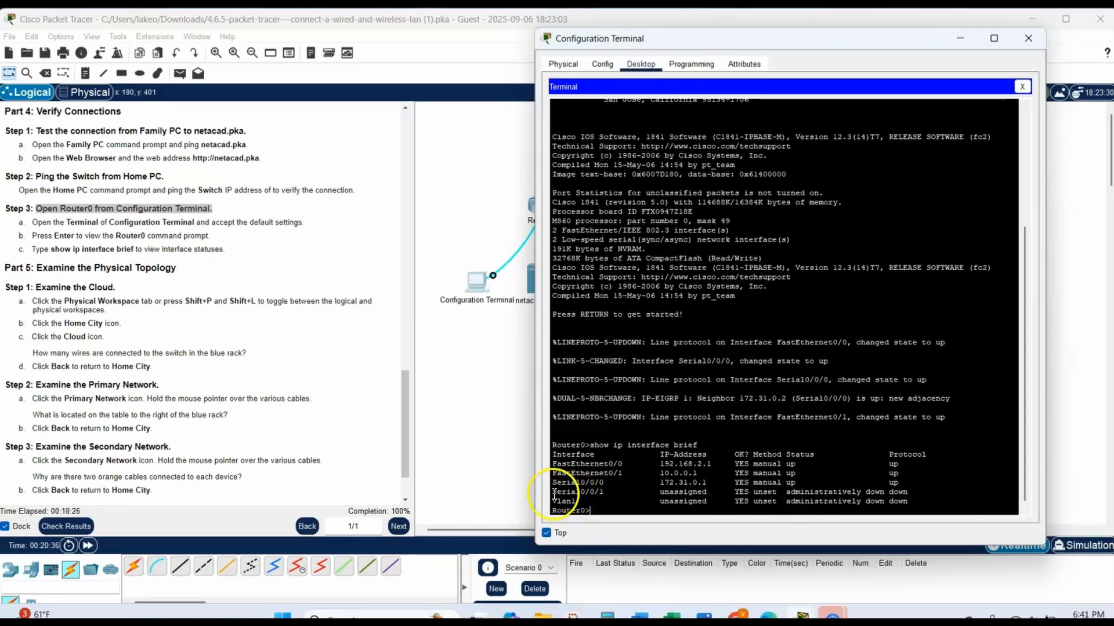
left_click_drag(552, 493, 615, 491)
left_click_drag(815, 486, 927, 500)
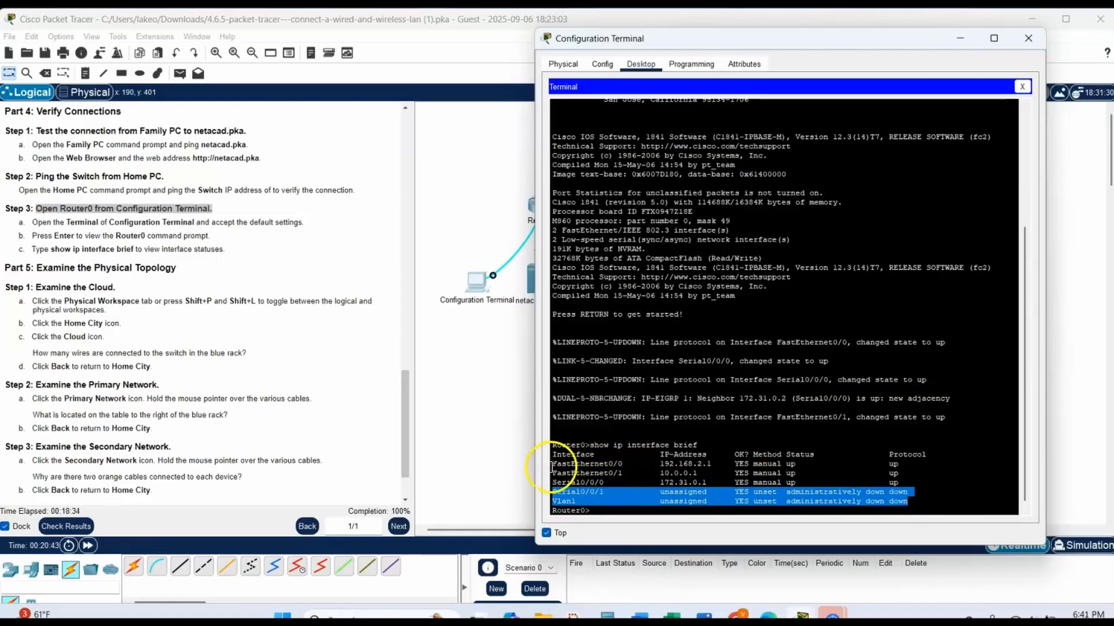
left_click_drag(553, 464, 929, 482)
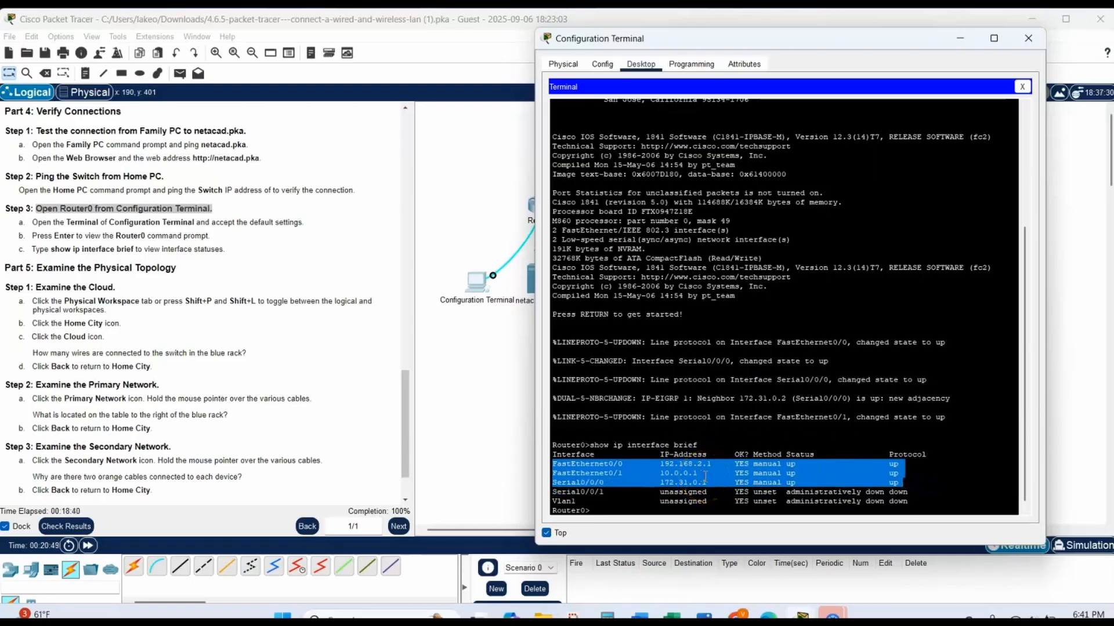
Step: Read the Part 5 instructions, close the Configuration Terminal window, and open Home City in the physical workspace
left_click(59, 265)
left_click_drag(404, 372, 402, 409)
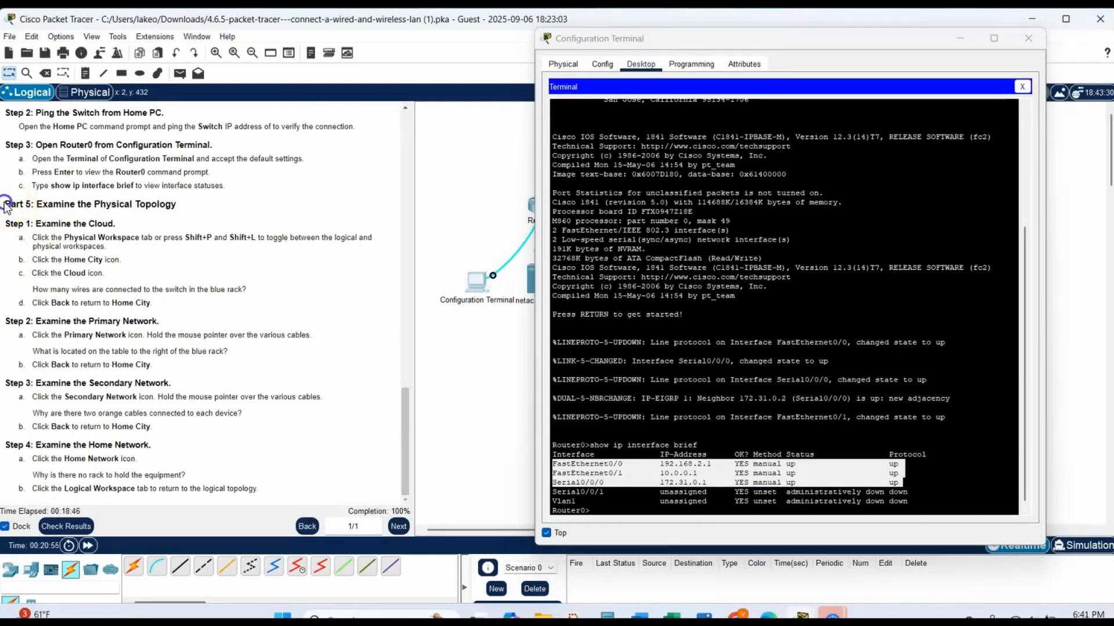
left_click_drag(5, 204, 190, 209)
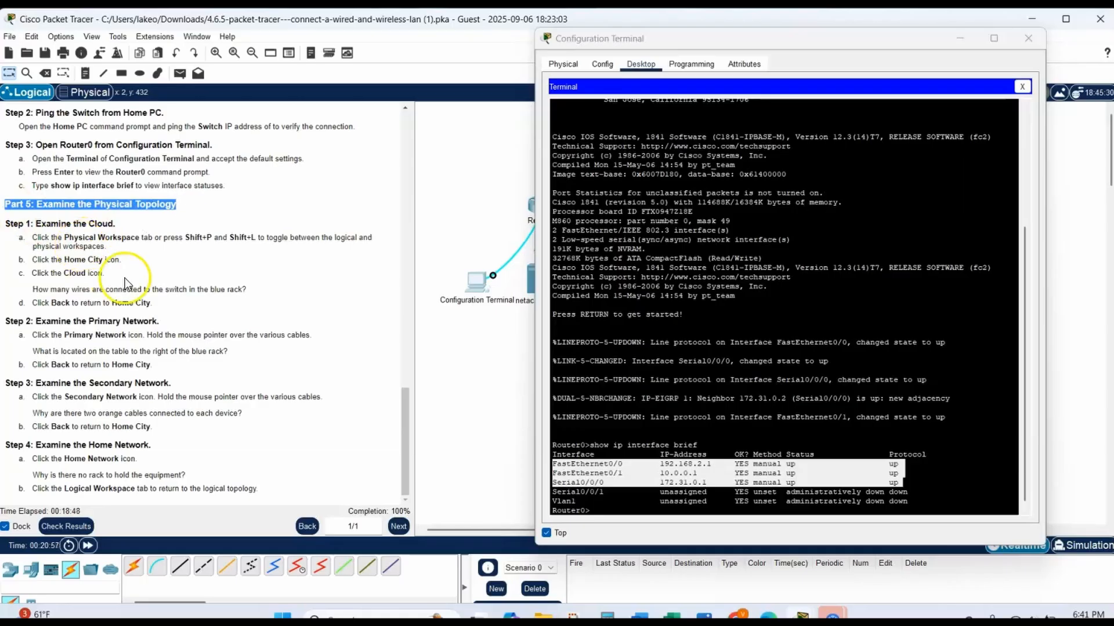
left_click(1028, 38)
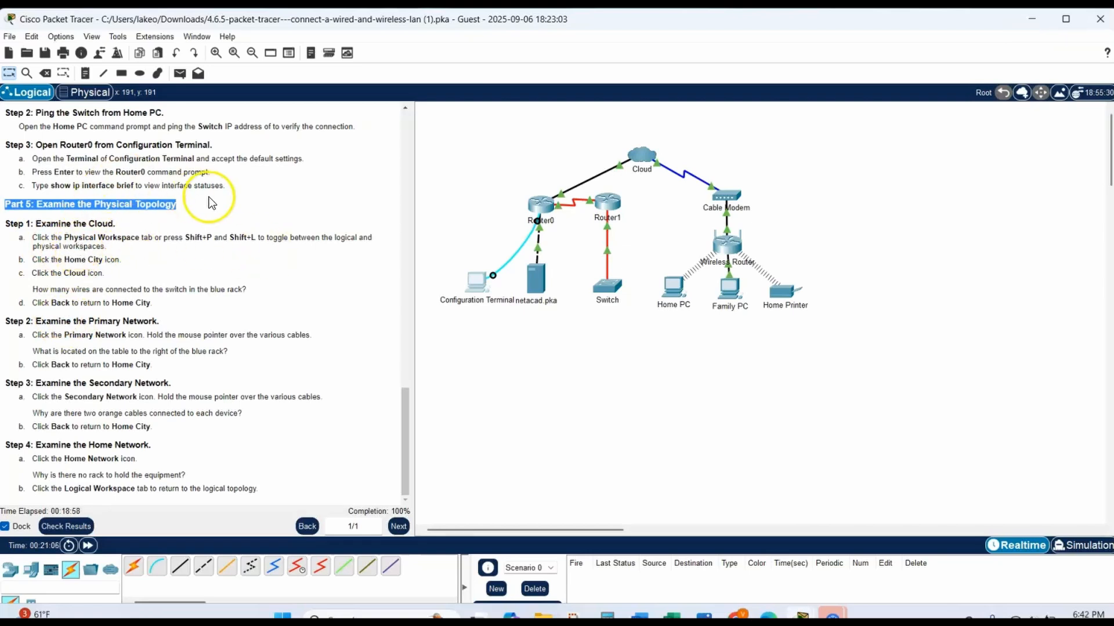
left_click(90, 94)
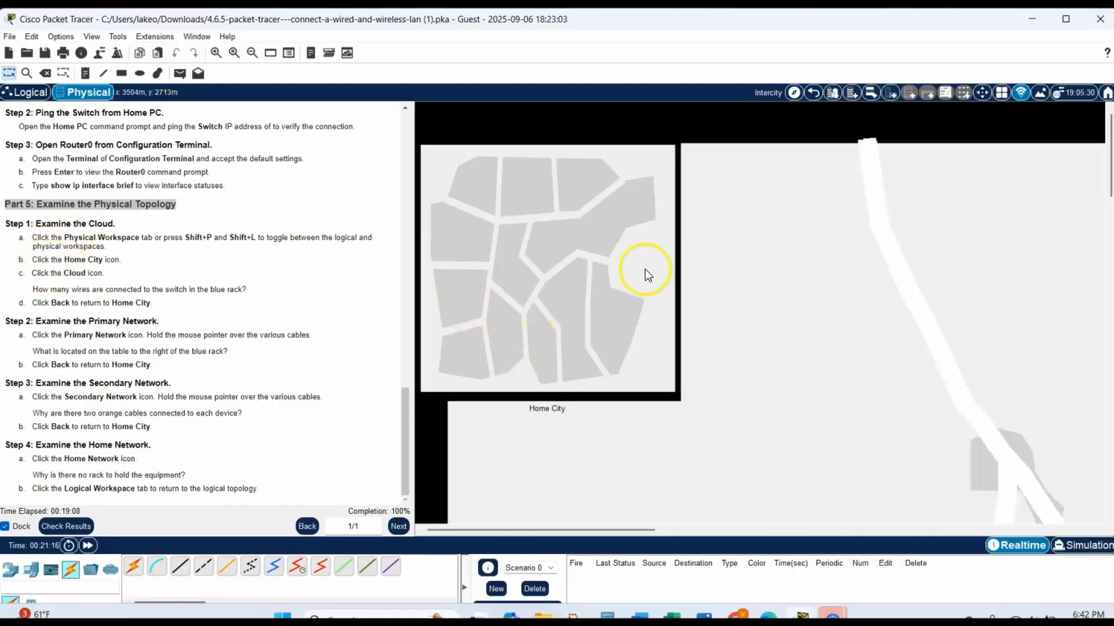
left_click(536, 294)
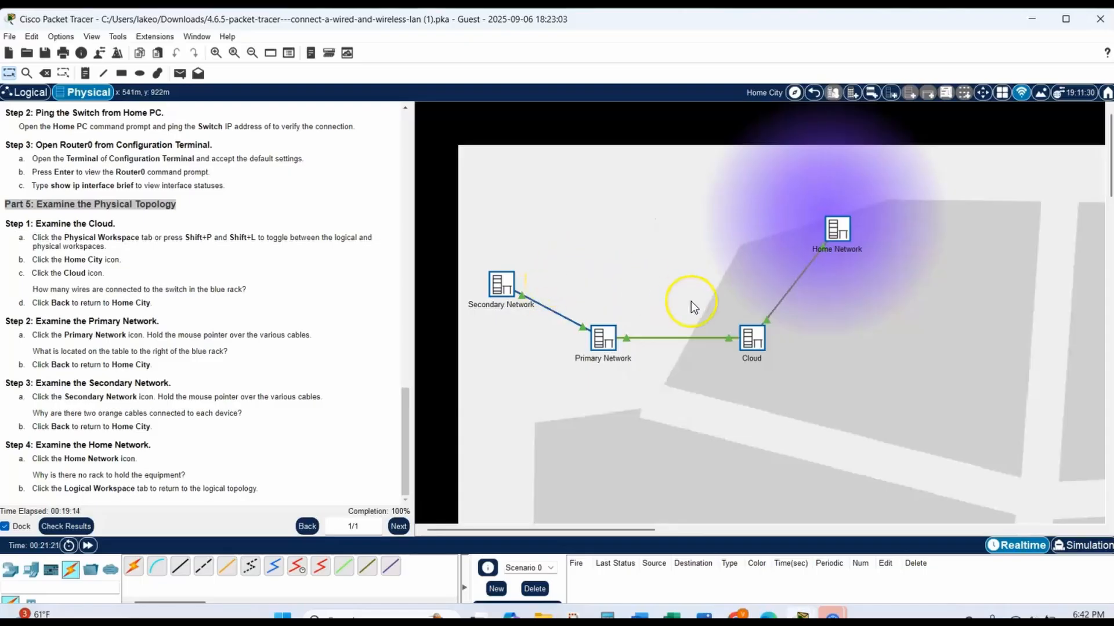
Step: Open the Cloud location and examine up close the wires connected to the device in the blue rack
left_click(754, 343)
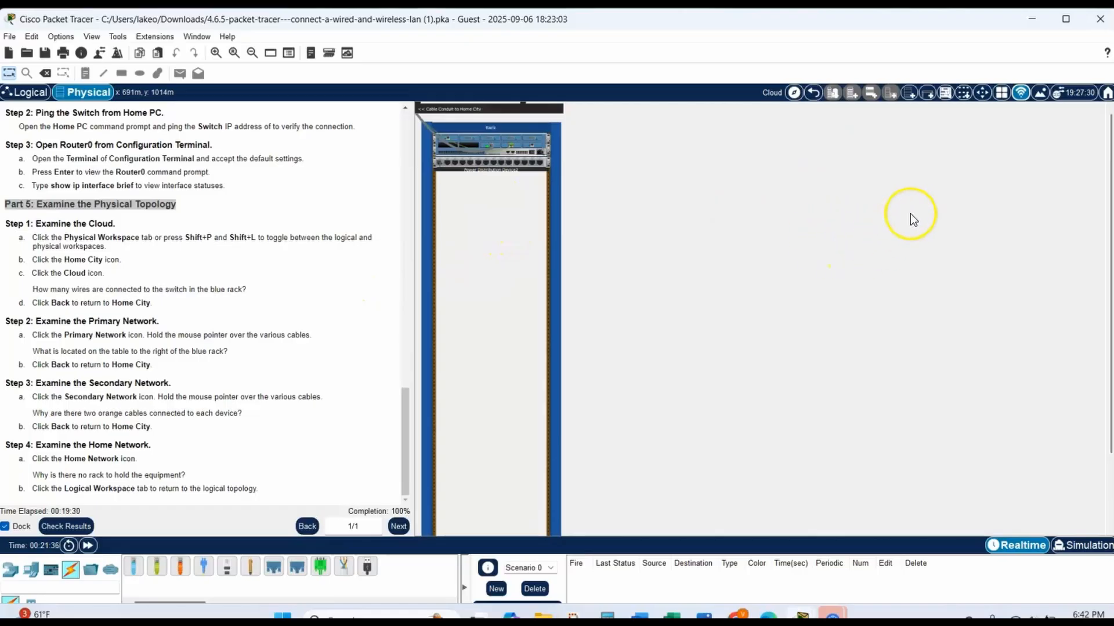
left_click(215, 53)
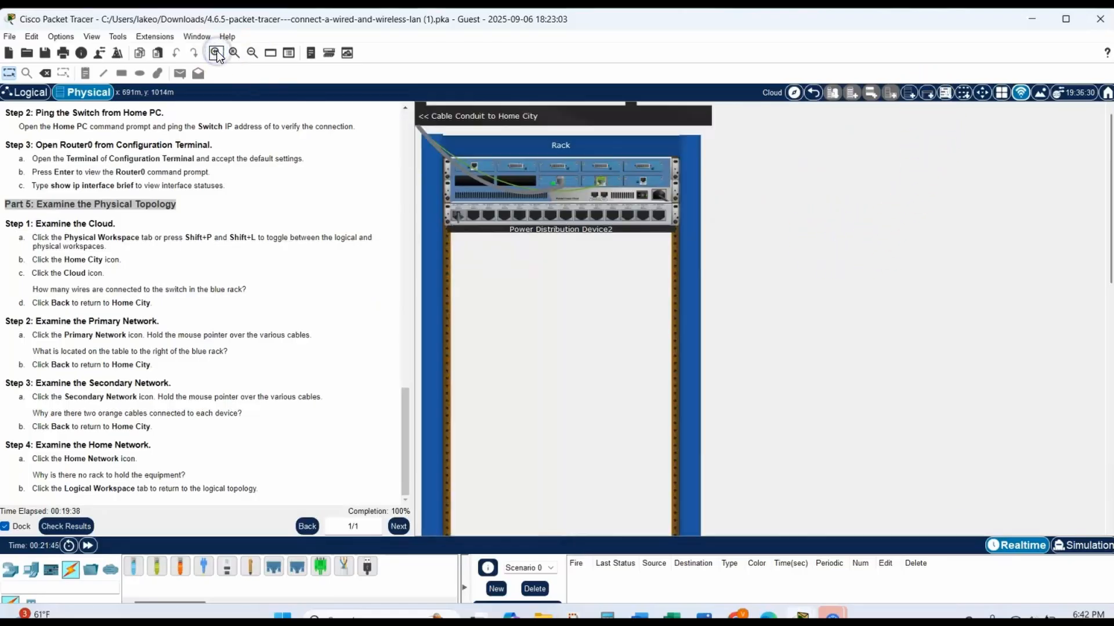
left_click(216, 53)
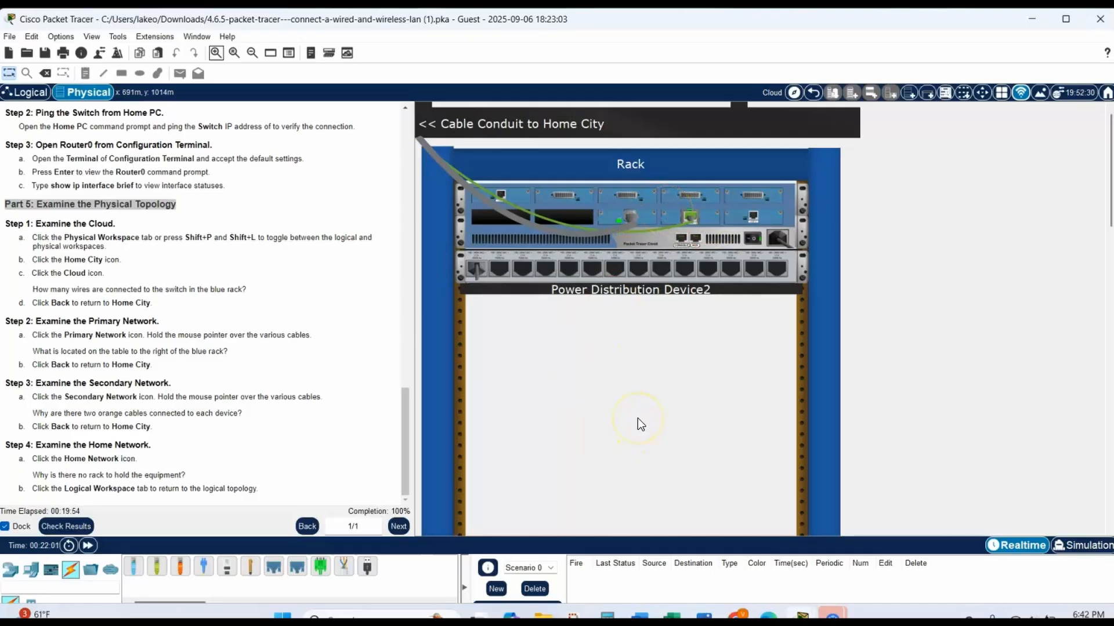
left_click(684, 332)
Step: Return to Home City and highlight the Part 5 Step 2 heading, Examine the Primary Network
left_click(813, 93)
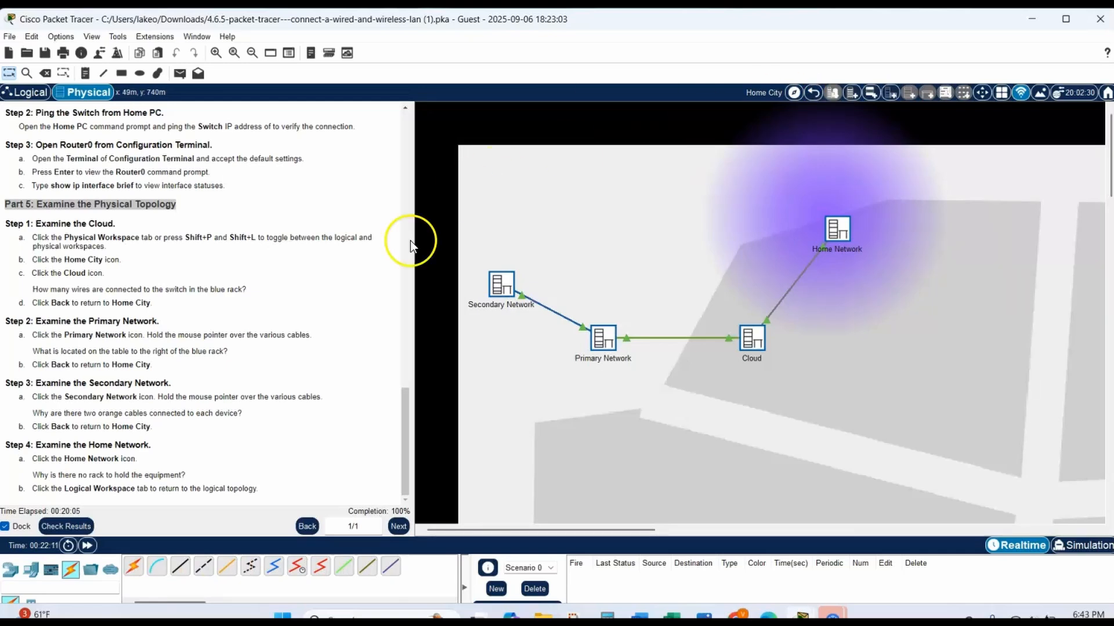
left_click(29, 322)
left_click_drag(29, 322, 176, 310)
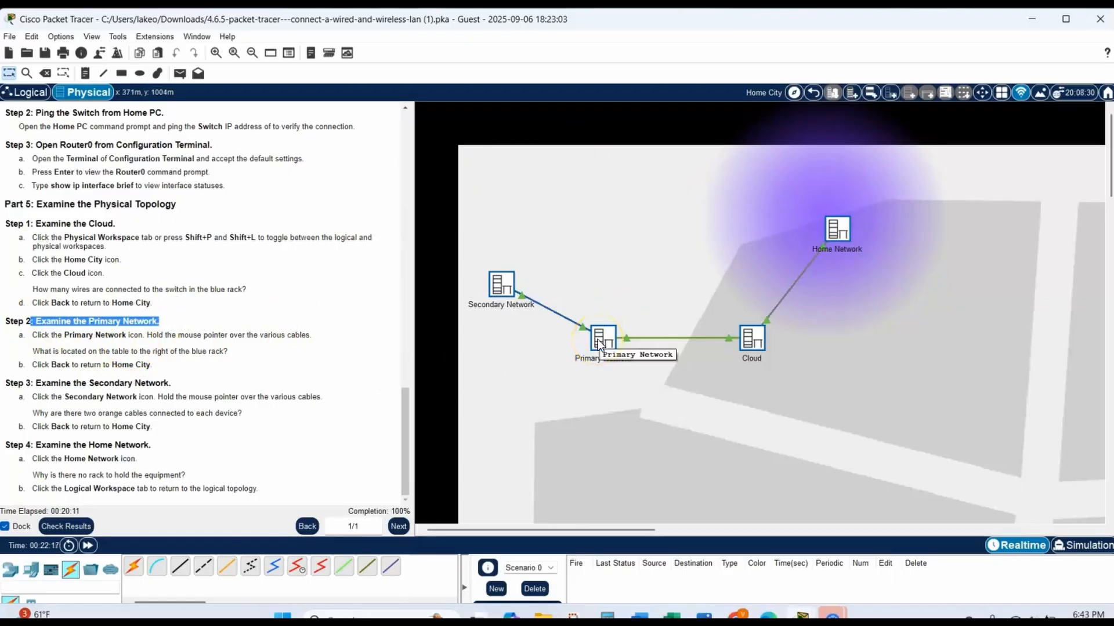
Step: Open the Primary Network location and examine the individual cables connected to the devices in the blue rack
left_click(598, 339)
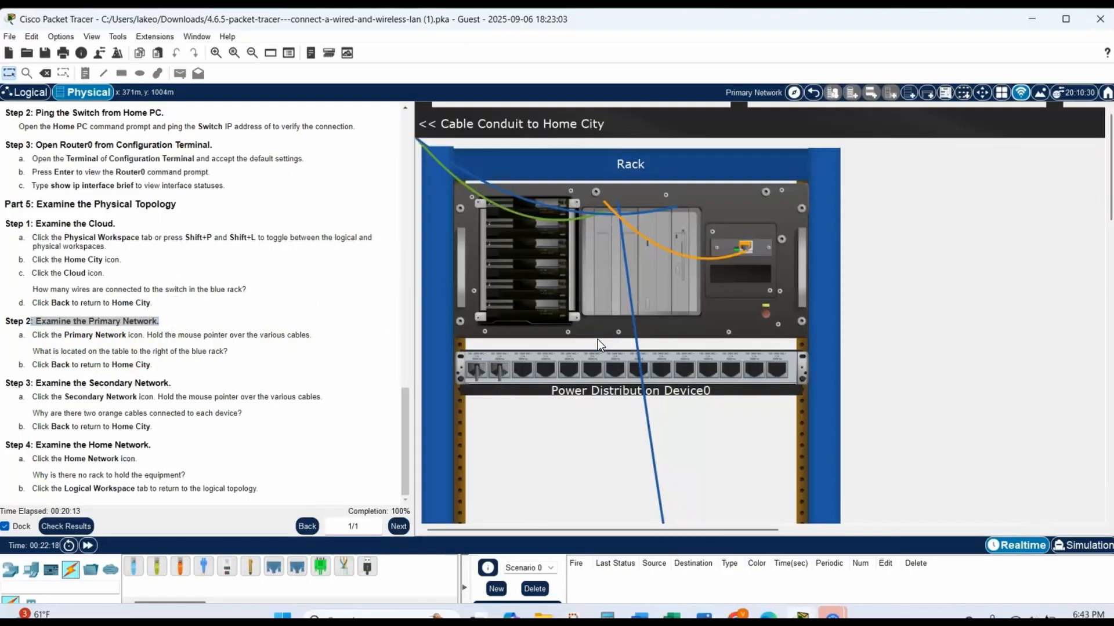
left_click(579, 352)
mouse_move(747, 243)
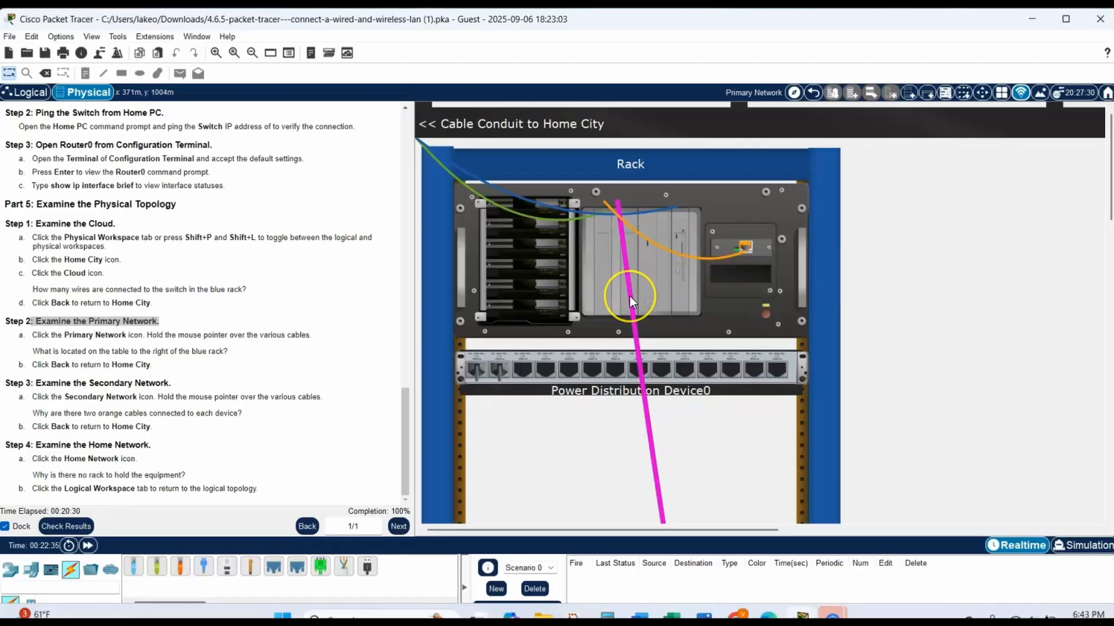
mouse_move(629, 299)
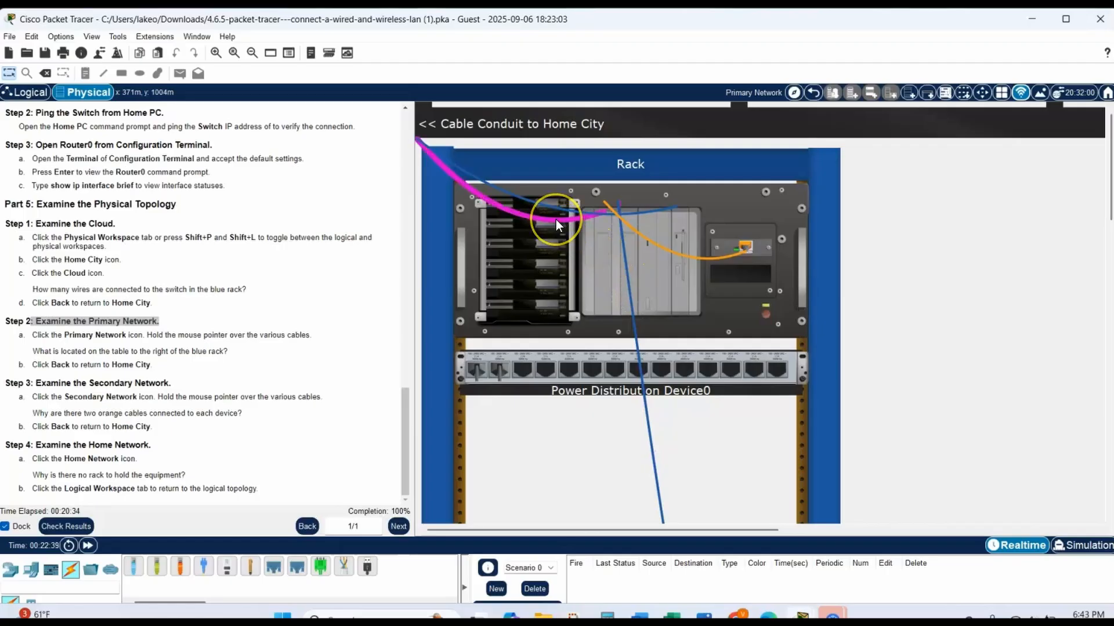
mouse_move(555, 219)
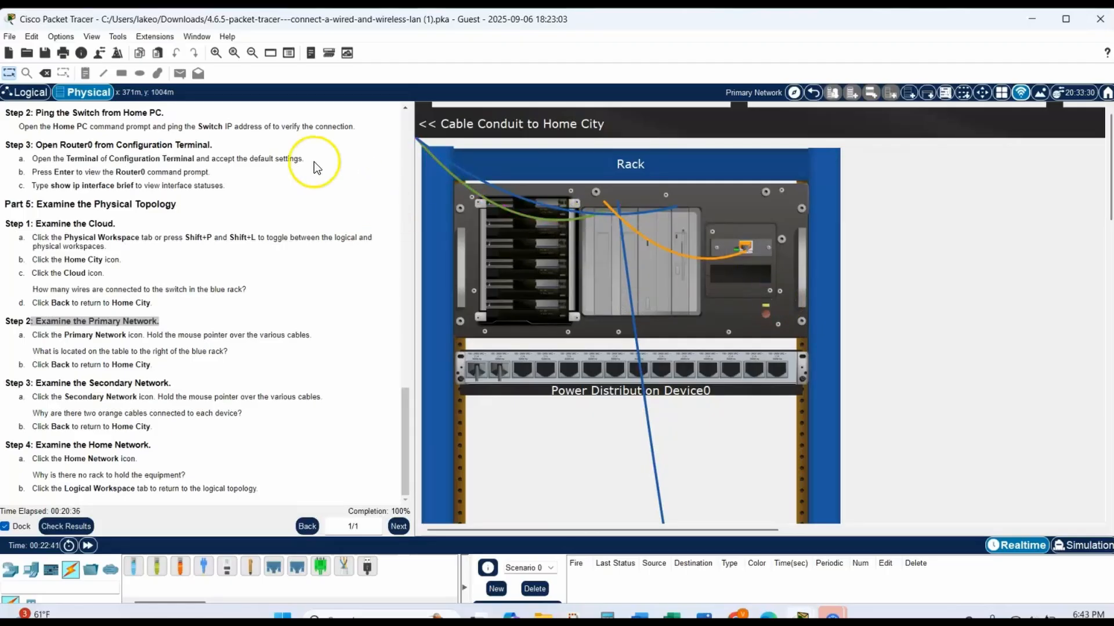
Step: Identify the device on the table beside the Primary Network rack by opening and closing its window, and return to Home City
left_click(252, 53)
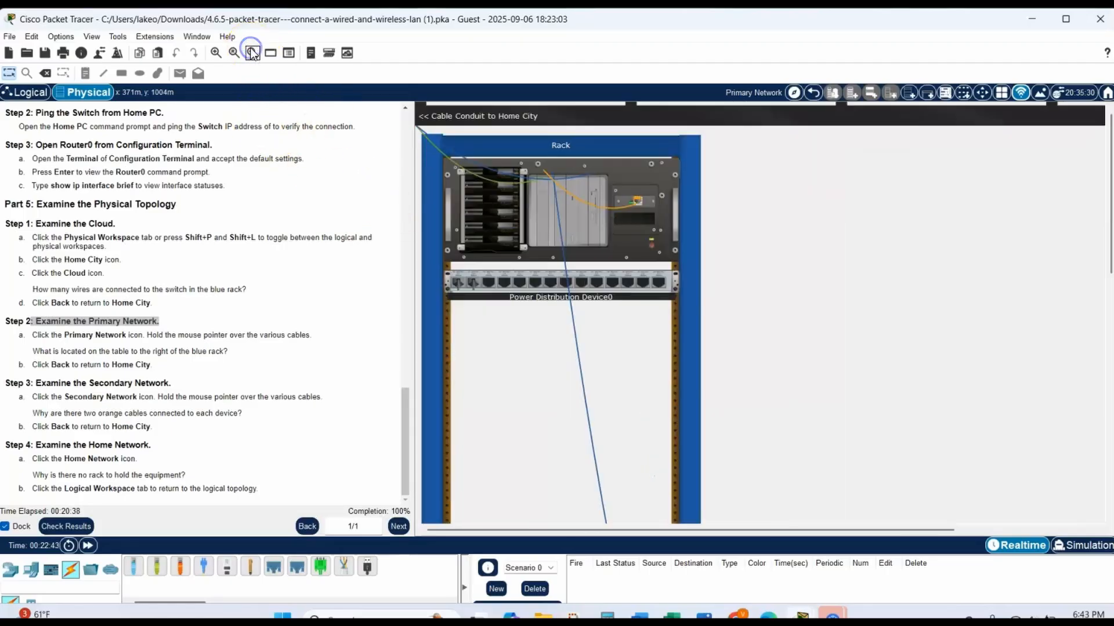
left_click(252, 53)
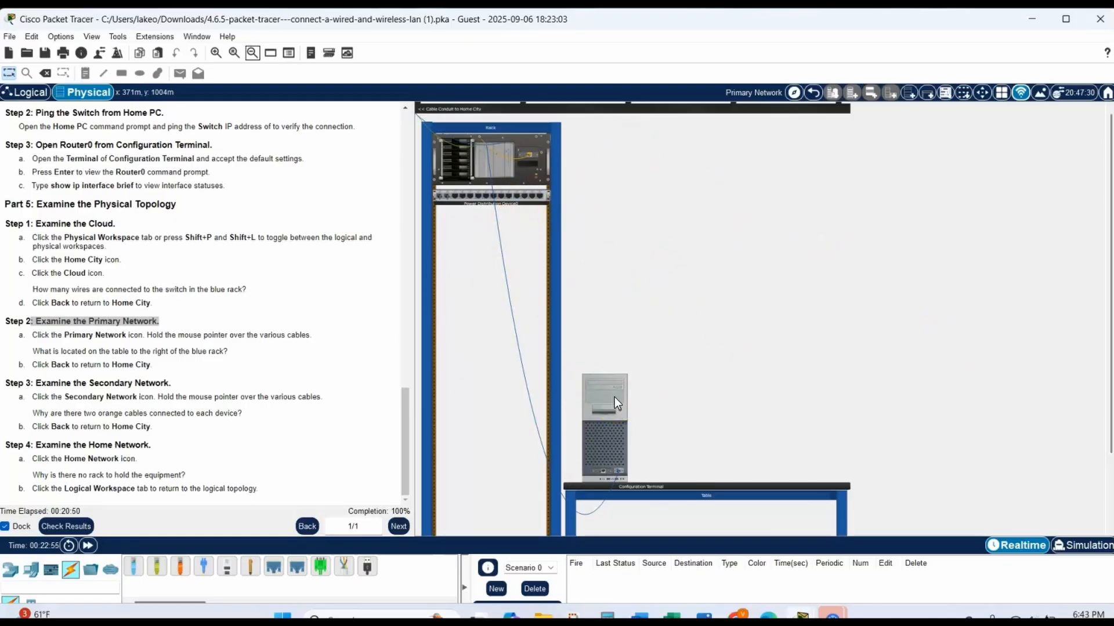
left_click(673, 438)
left_click(642, 489)
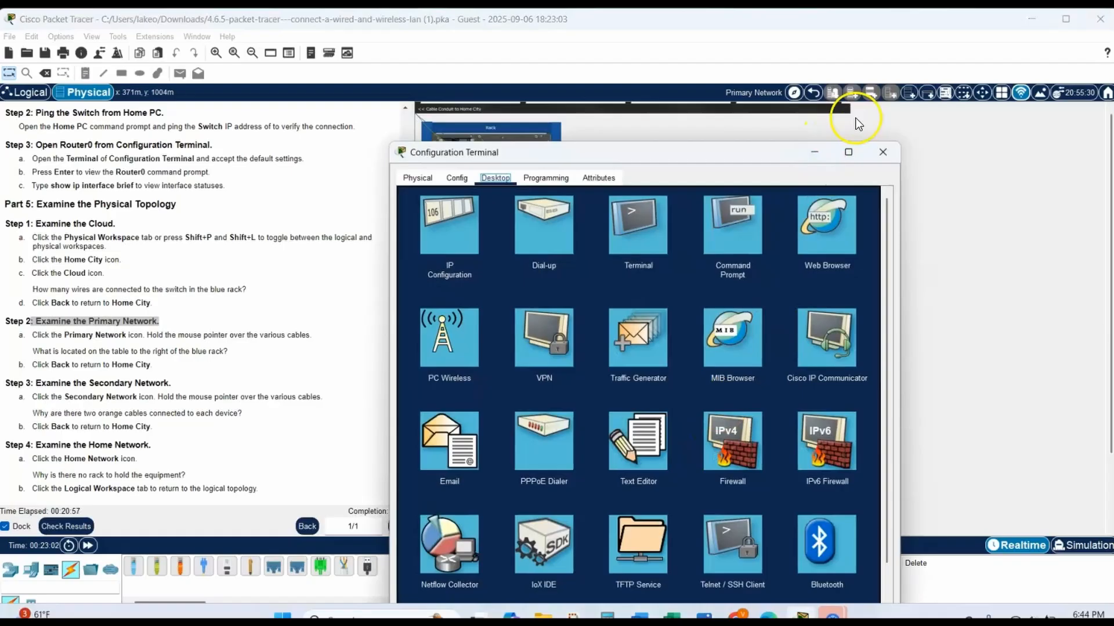
left_click(881, 150)
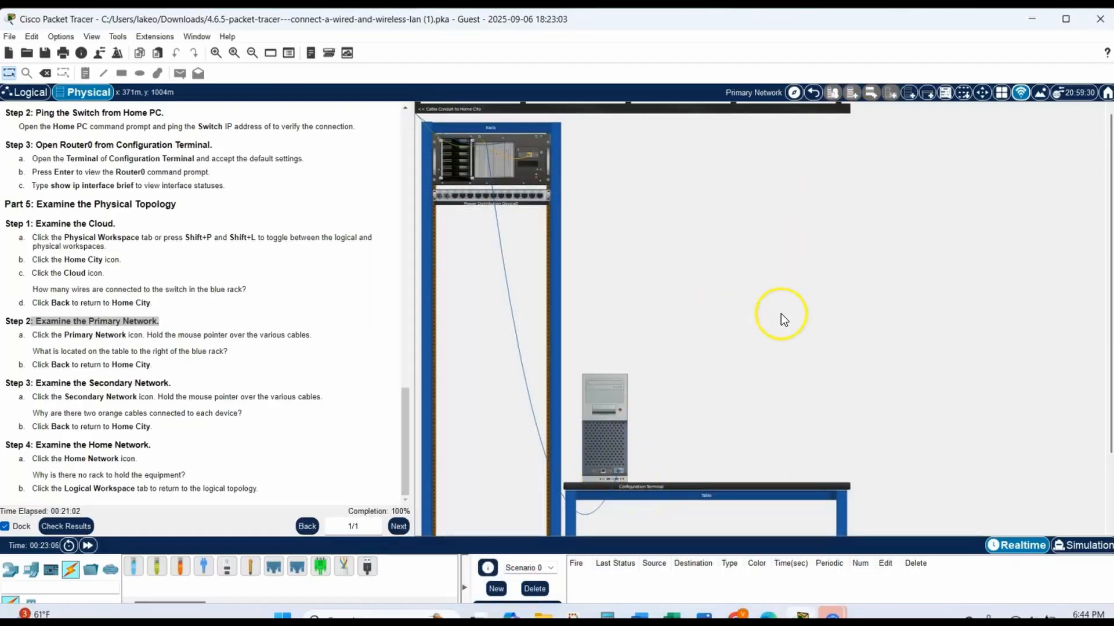
left_click(815, 93)
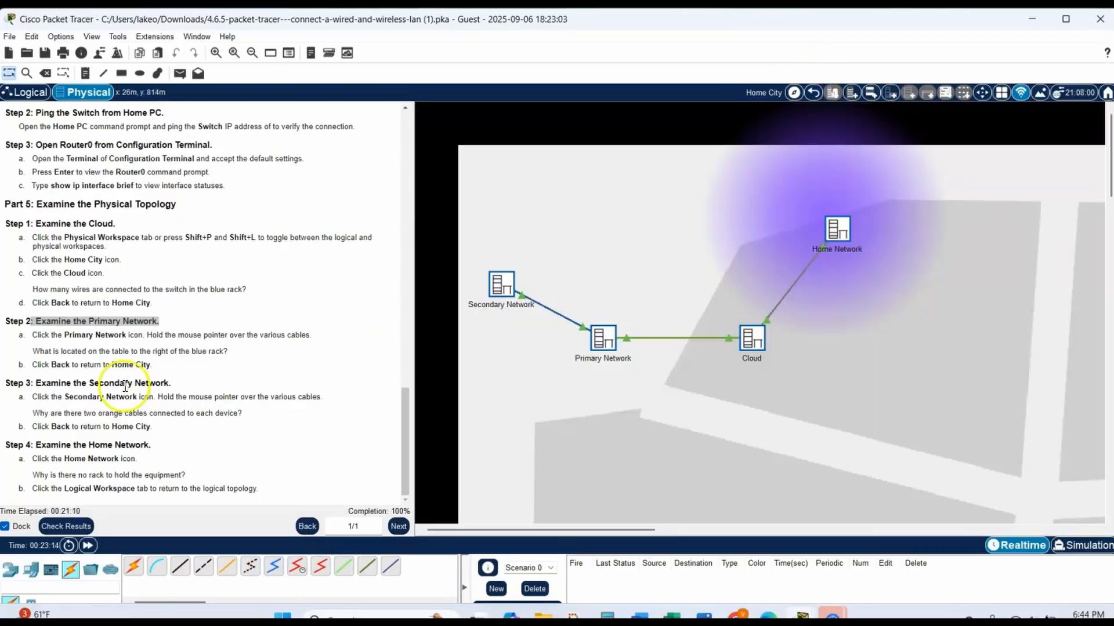
Step: Highlight the Part 5 Step 3 heading and examine the devices and cables in the Secondary Network rack, returning to Home City
left_click_drag(33, 382, 174, 381)
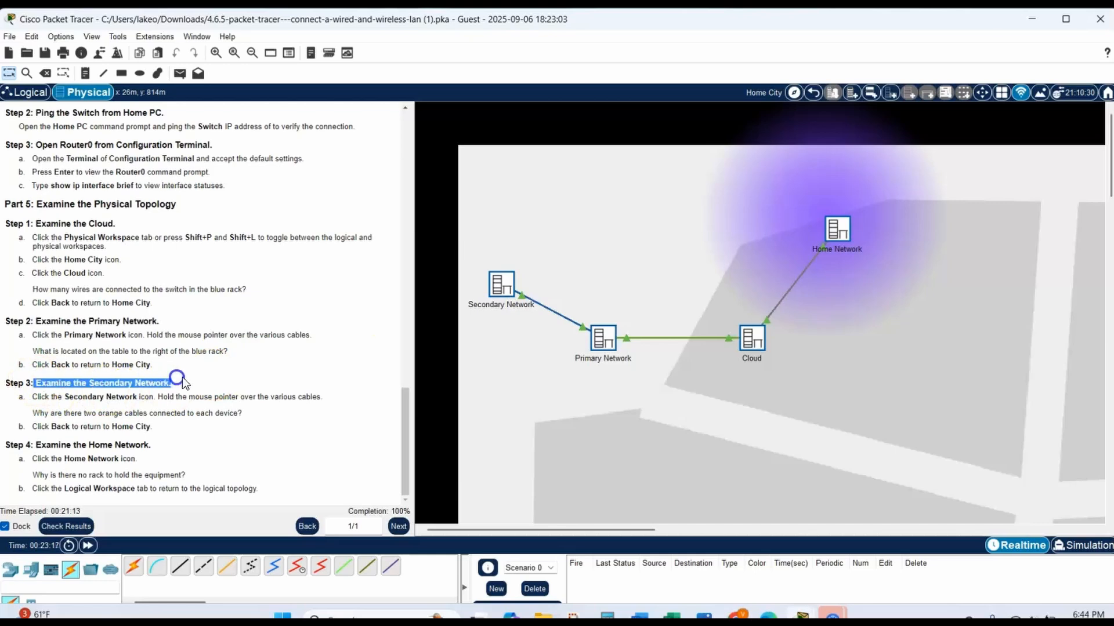
left_click(501, 292)
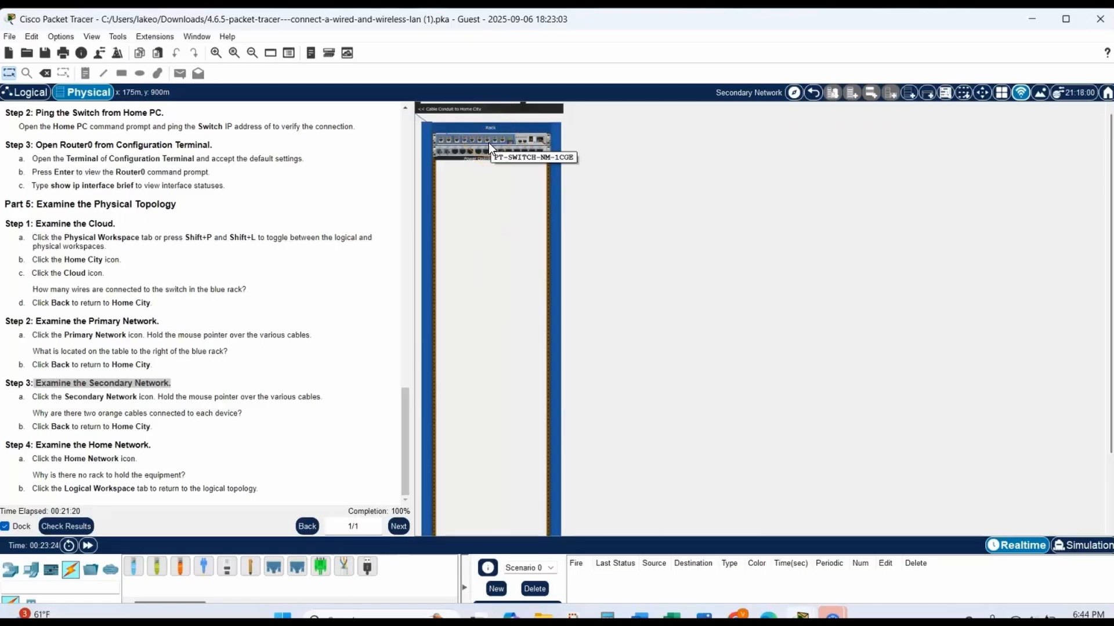
mouse_move(492, 143)
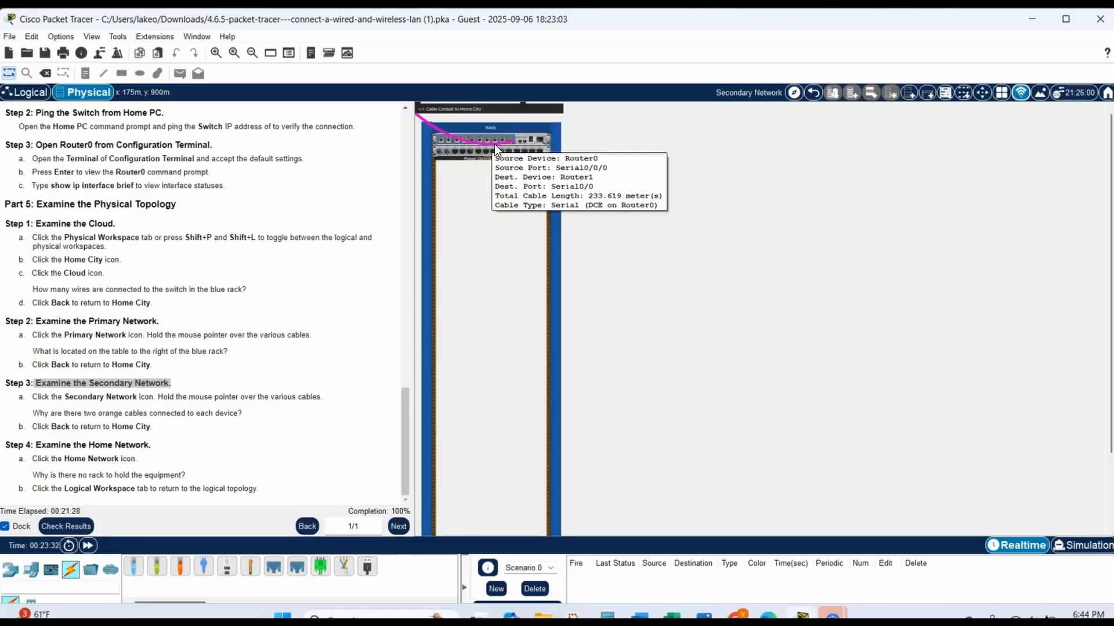
left_click(535, 181)
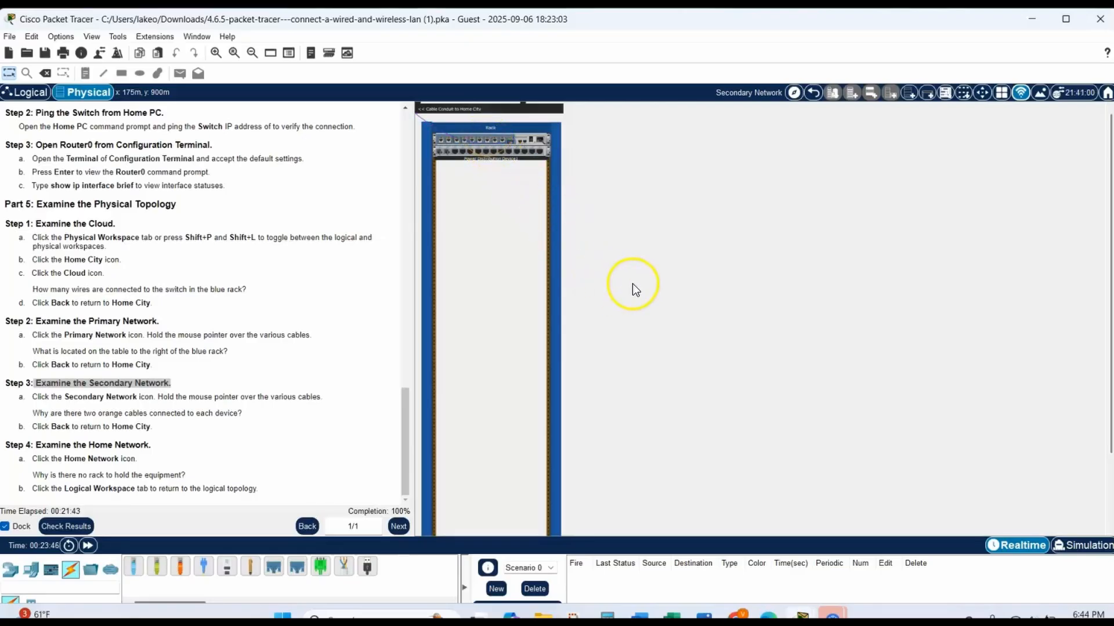
left_click(814, 94)
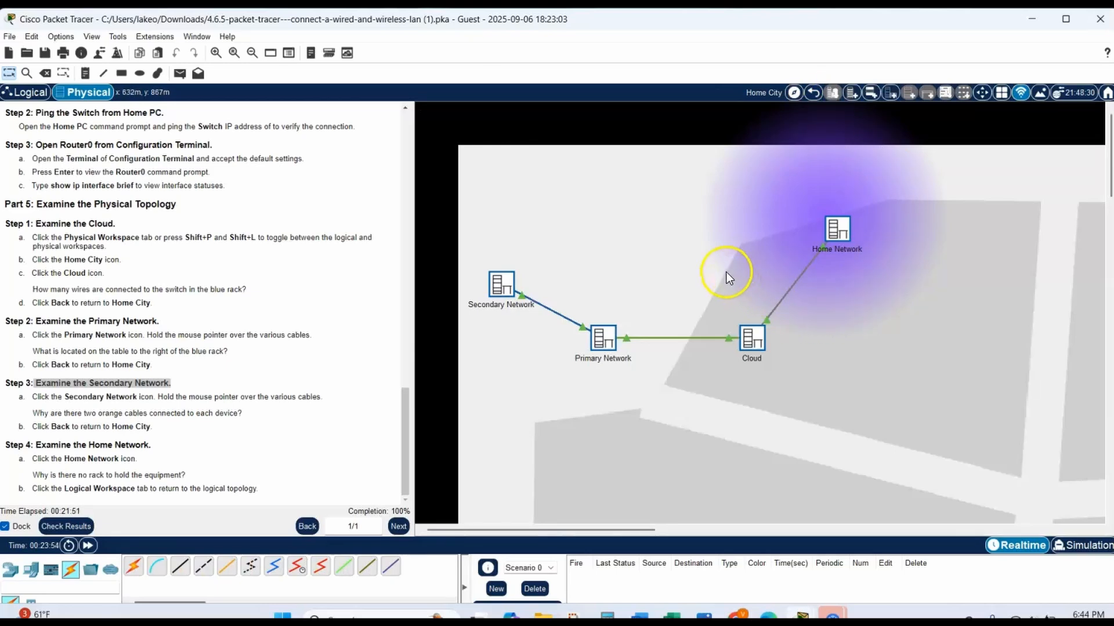
Step: Examine the equipment on the tables in the Home Network location and return to the logical topology
left_click(833, 230)
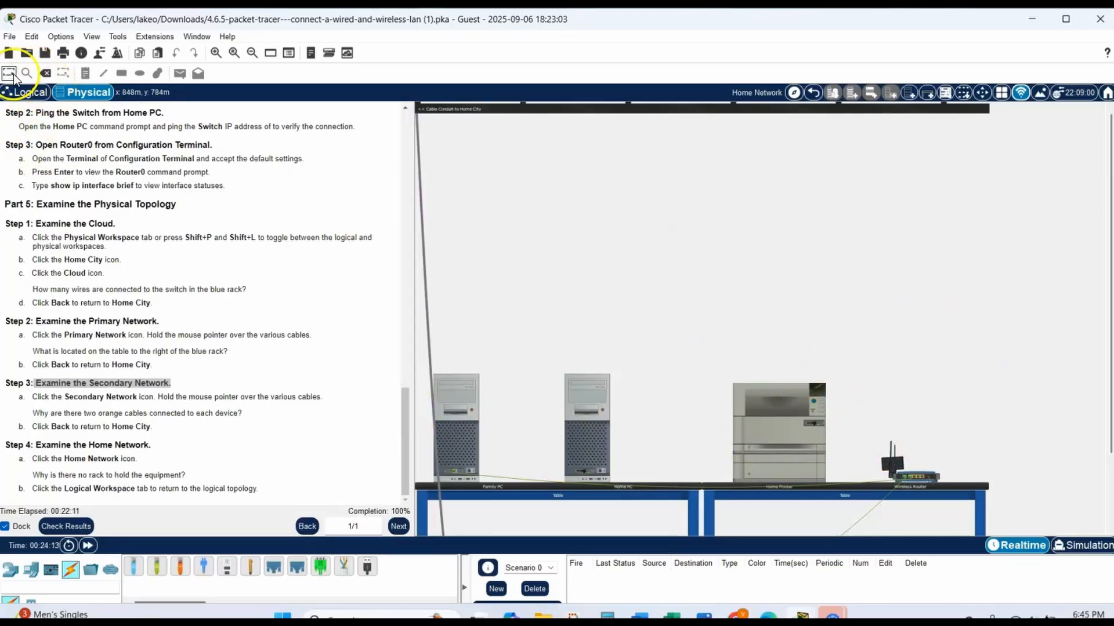
left_click(32, 93)
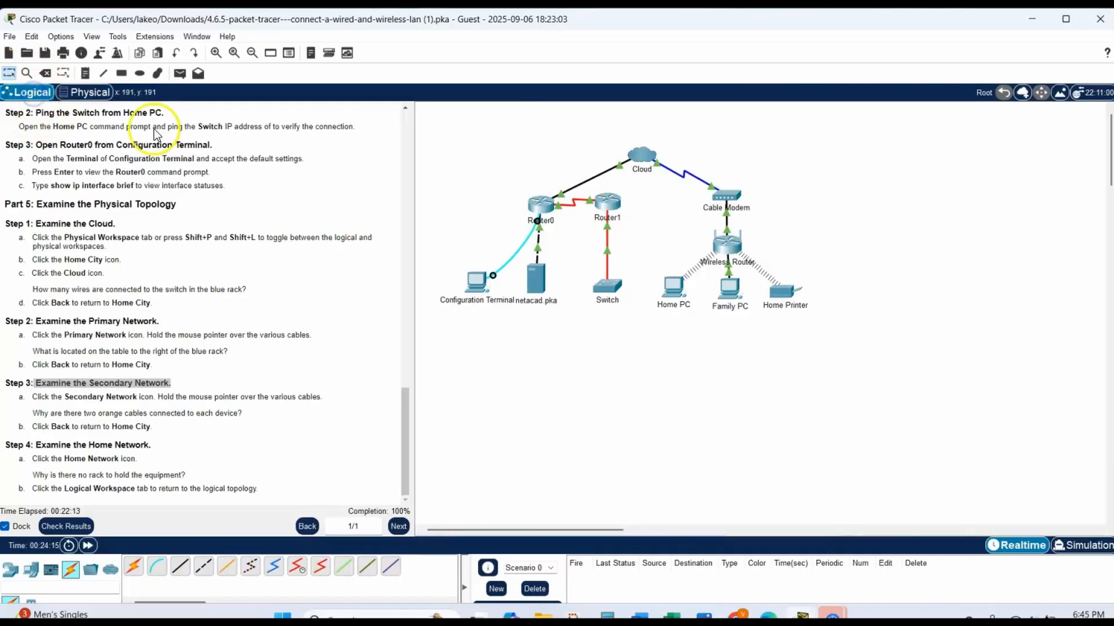